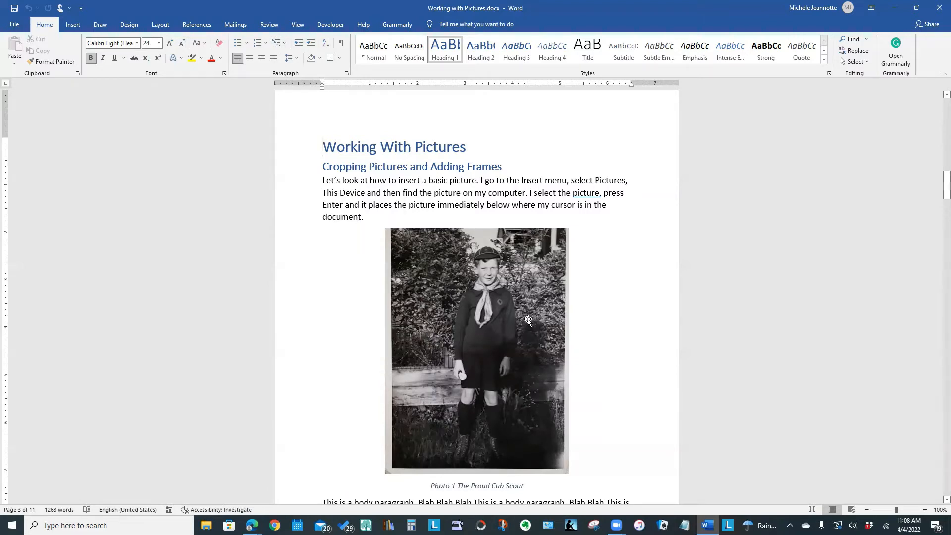
Choose Dad Cub Scout.jpeg from the Genealogy Photos folder for insertion after the introductory paragraph, and cancel the insertion.
left_click(367, 217)
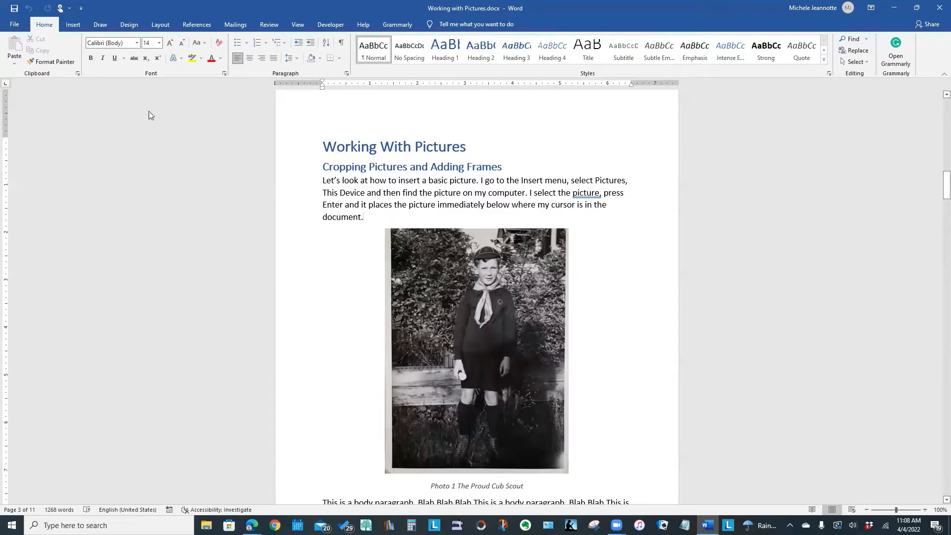
left_click(69, 26)
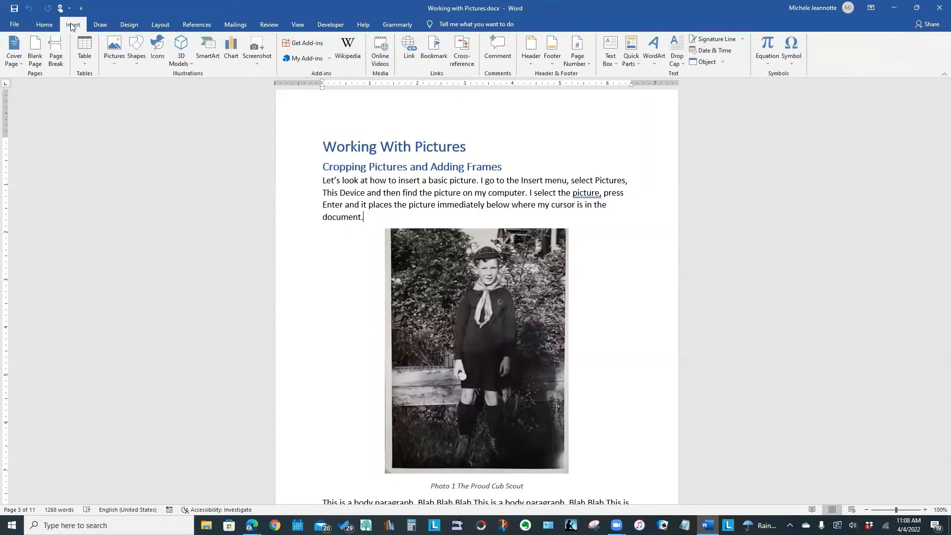
left_click(114, 65)
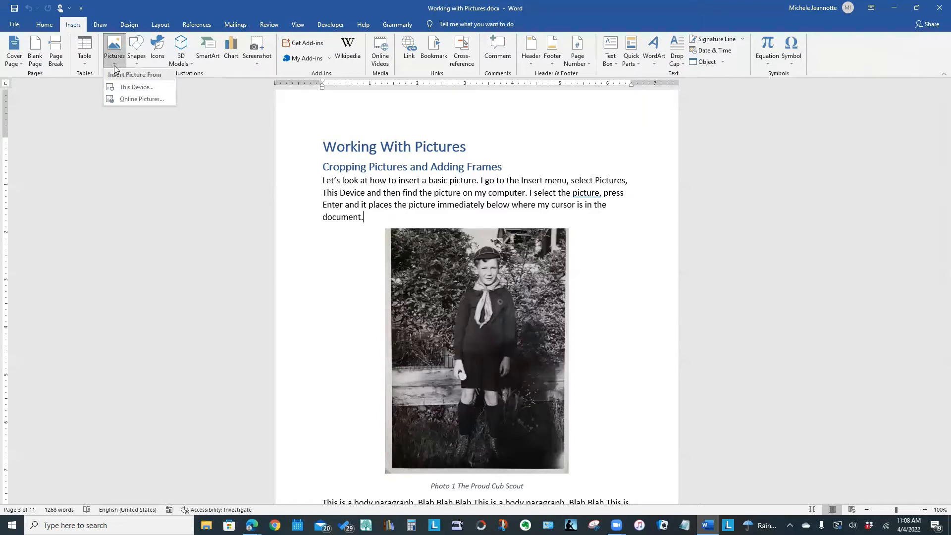
left_click(131, 87)
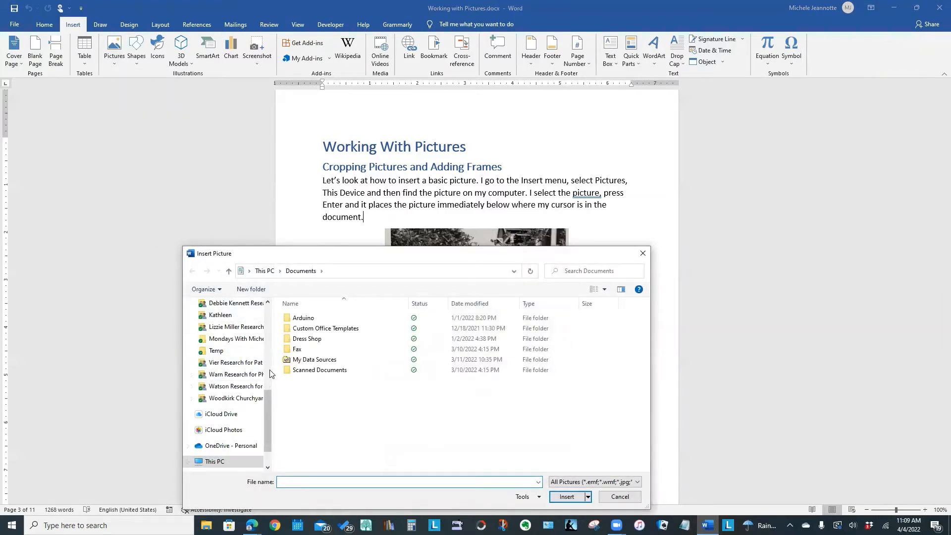
left_click(268, 364)
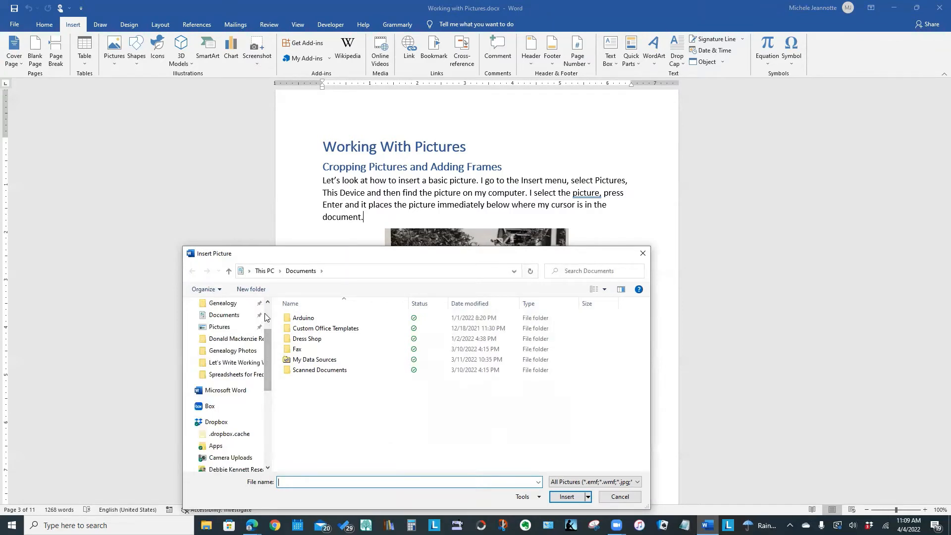
left_click(247, 352)
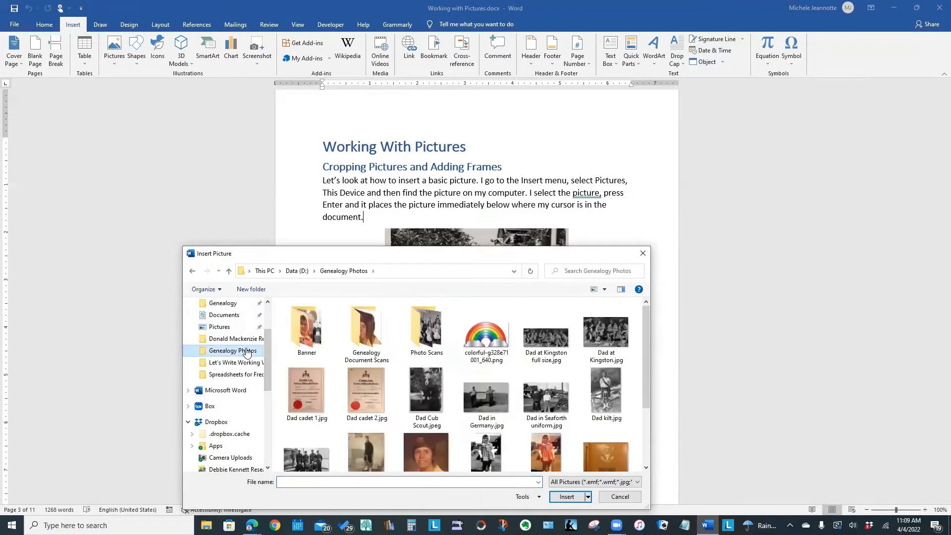
left_click(429, 402)
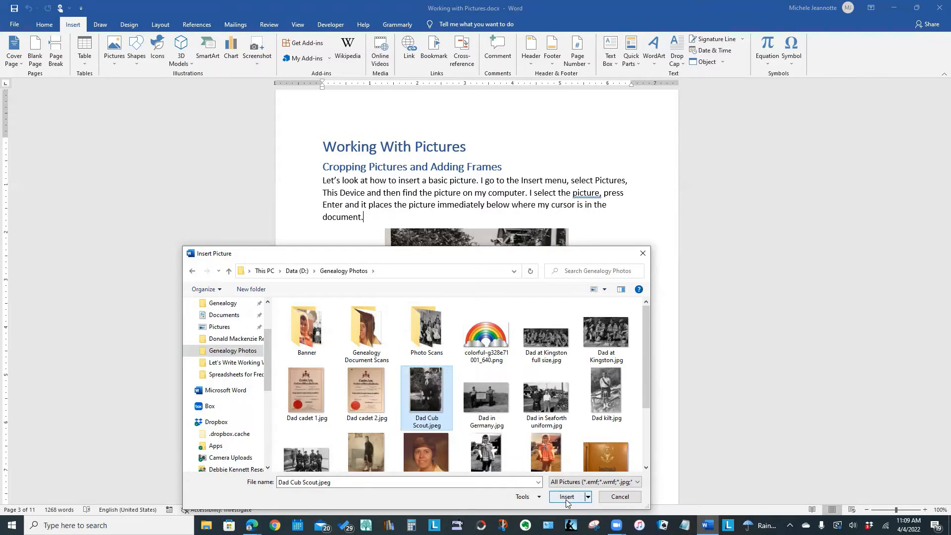
left_click(642, 254)
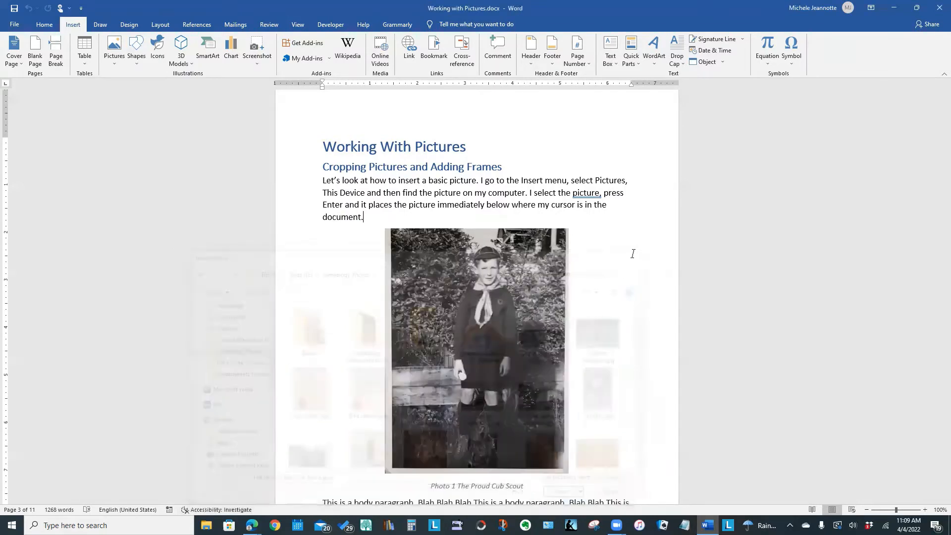
Try resizing the Cub Scout photo from a corner, its upper edge and its right edge, undoing each change.
left_click(487, 301)
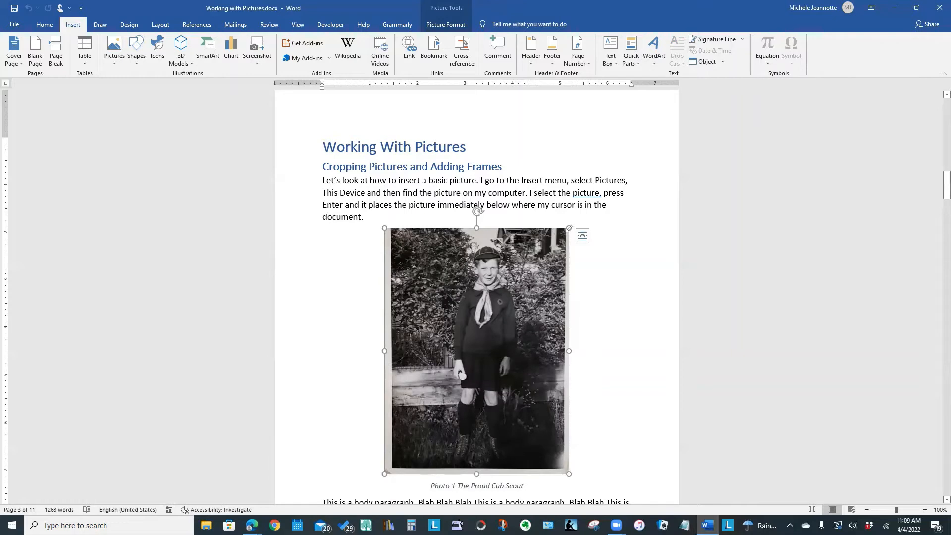
left_click_drag(570, 228, 545, 231)
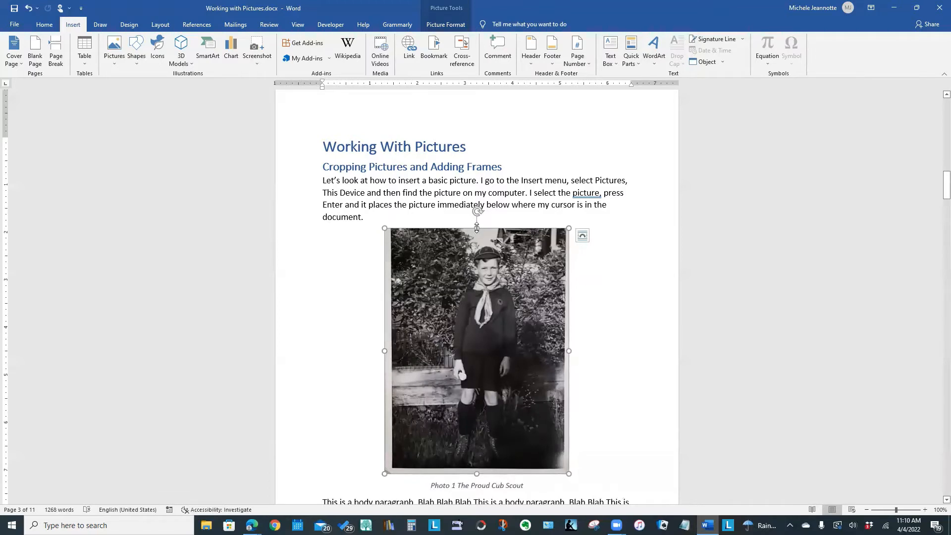
left_click_drag(476, 227, 478, 306)
key("ctrl+z")
left_click_drag(570, 352, 516, 358)
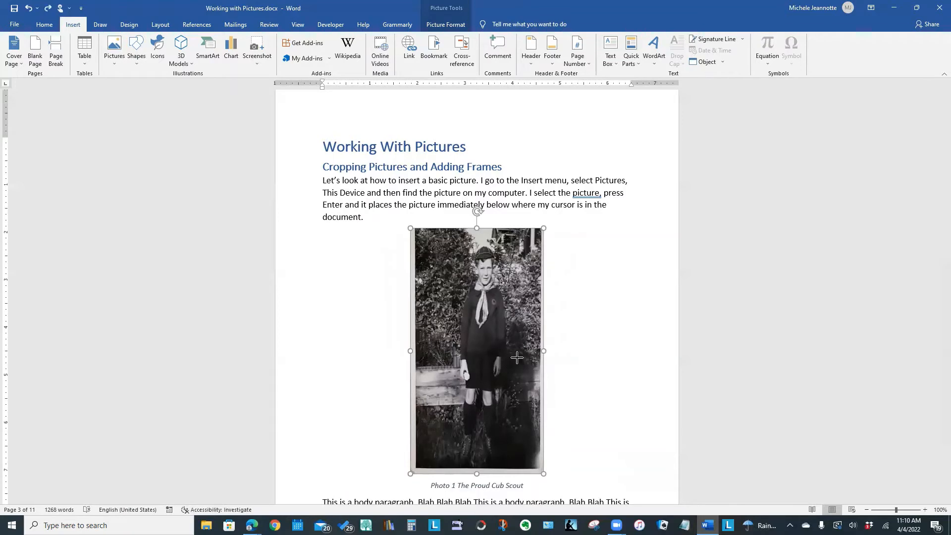
left_click_drag(517, 358, 518, 360)
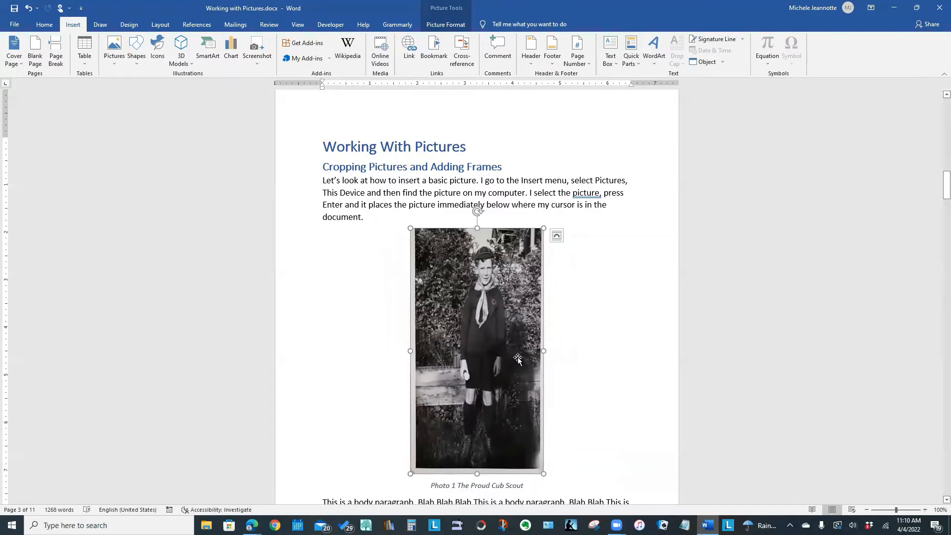
key("ctrl+z")
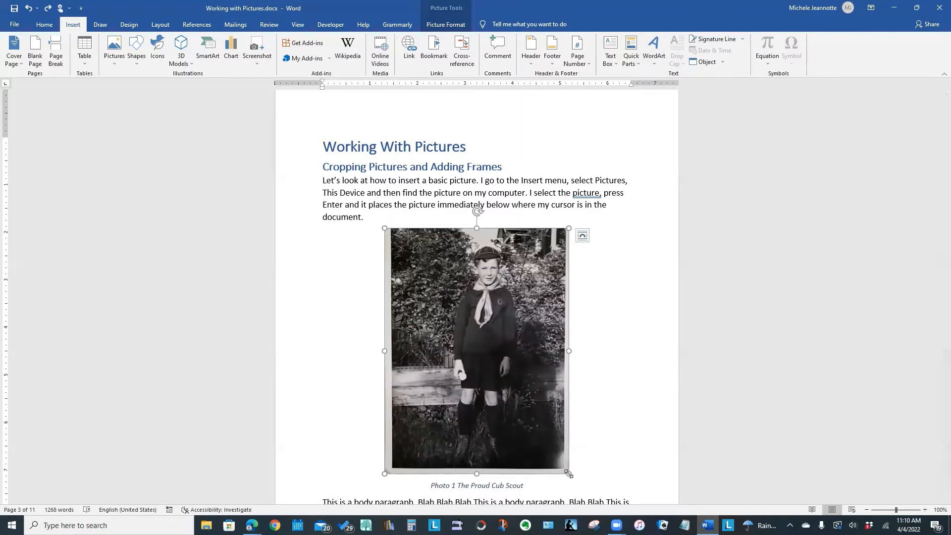
Enlarge the Cub Scout photo proportionally from its lower-right corner to about 5.42" high by 4.06" wide.
mouse_move(569, 474)
left_mouse_down()
mouse_move(522, 374)
mouse_move(562, 488)
left_mouse_up()
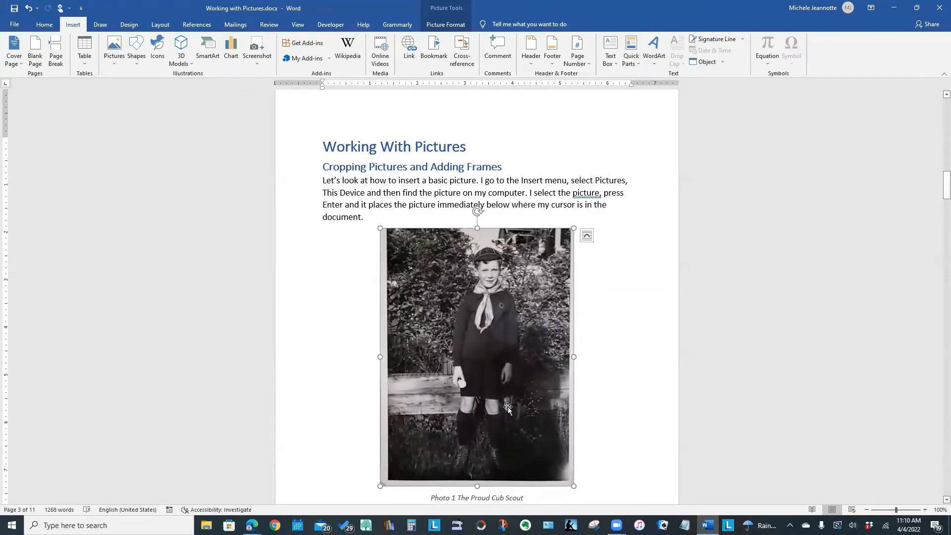
left_click(301, 381)
left_click(466, 266)
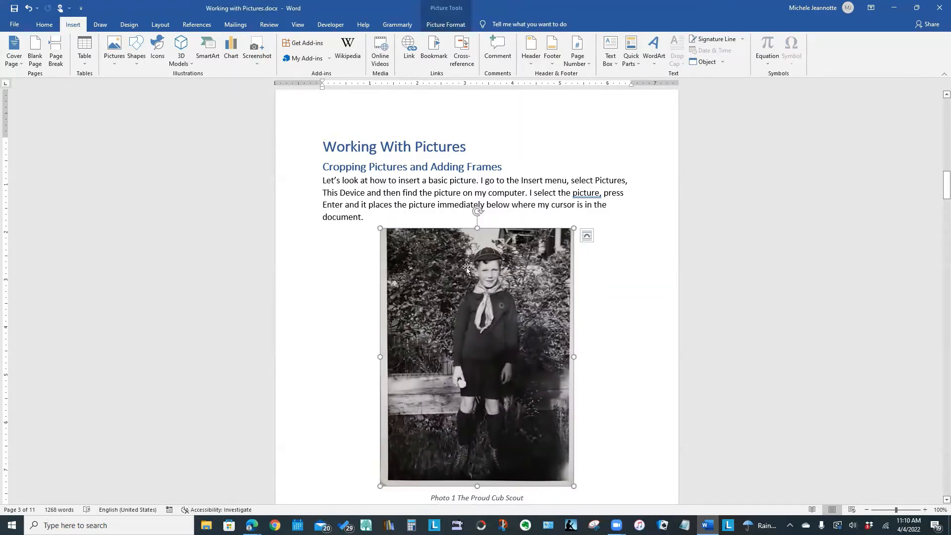
Set the Cub Scout photo's height to exactly 3" with its proportions kept.
left_click(451, 29)
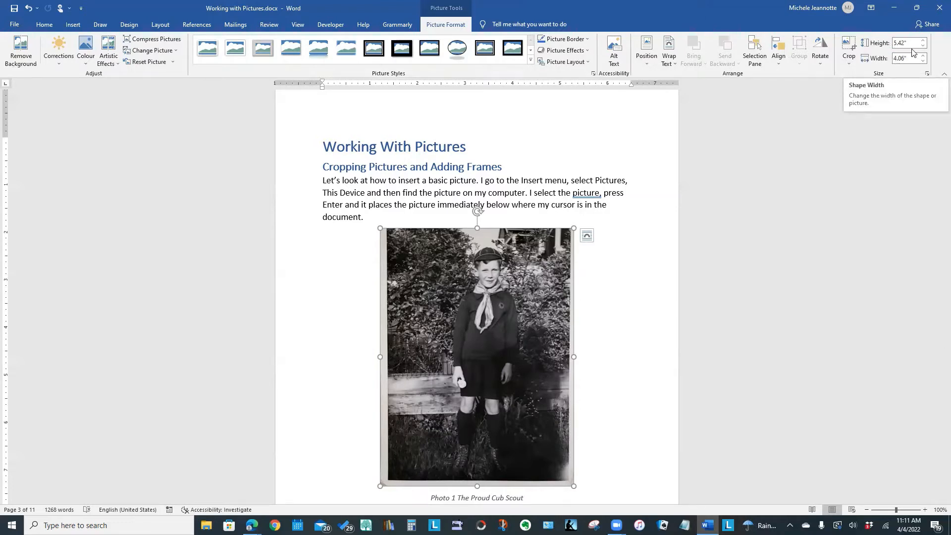
left_click(891, 45)
left_click_drag(892, 43, 934, 42)
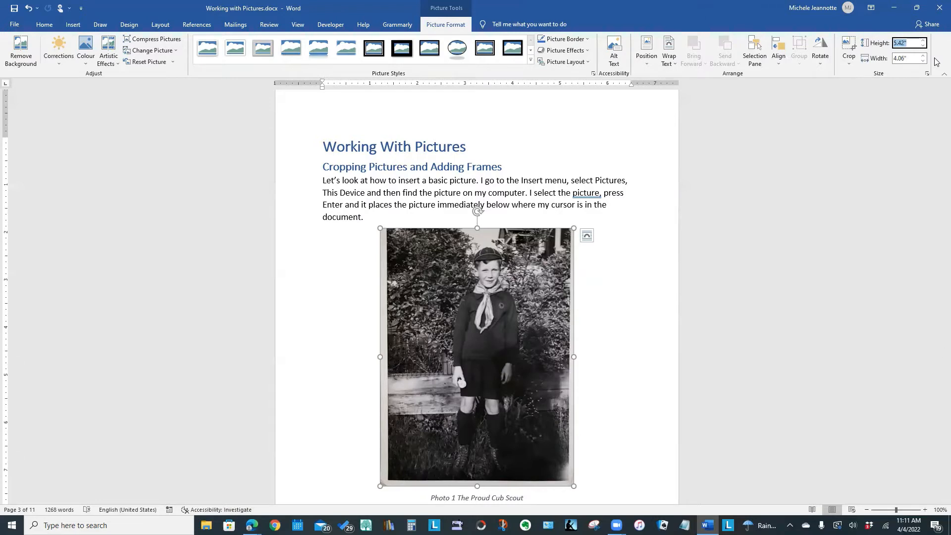
type("3\"")
key("Return")
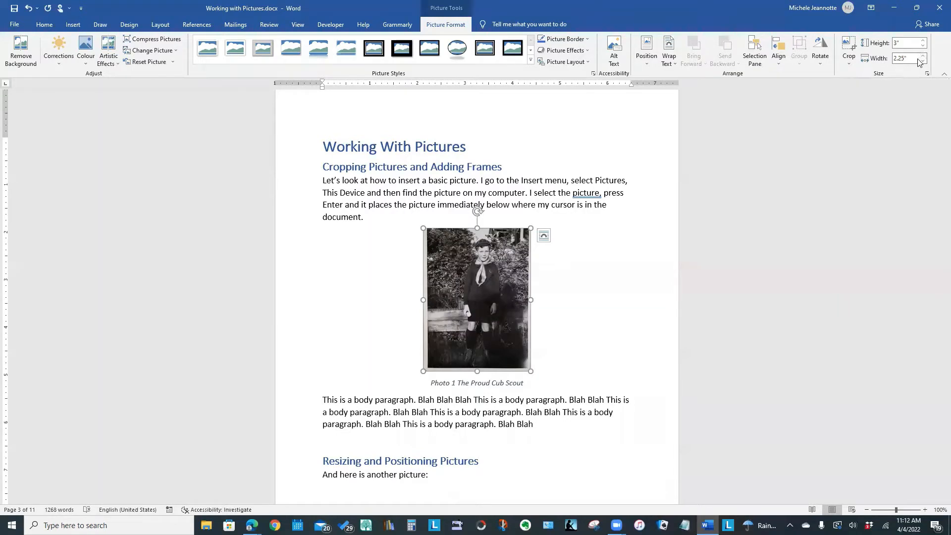
Set the Cub Scout photo's width to exactly 4" with its proportions kept, and deselect the photo.
left_click(910, 58)
type("4\"")
key("Return")
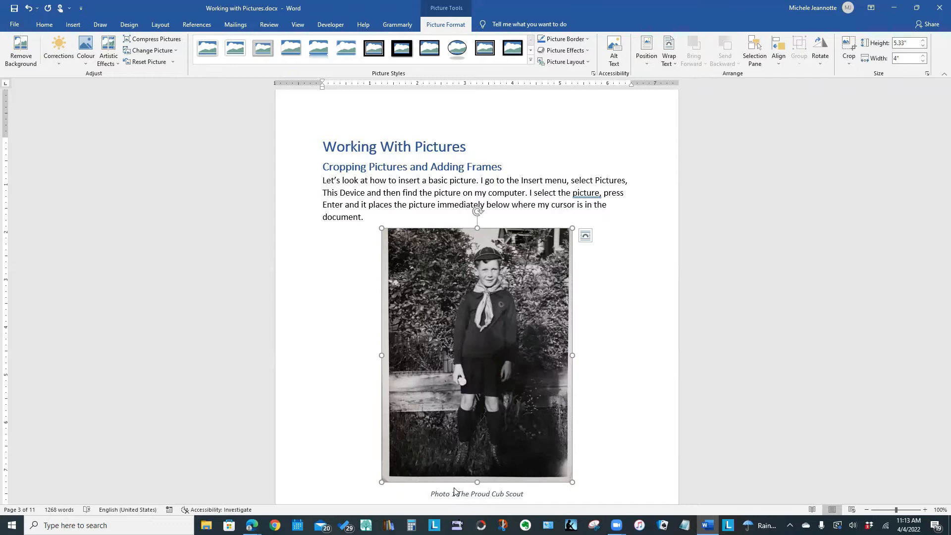
left_click(603, 390)
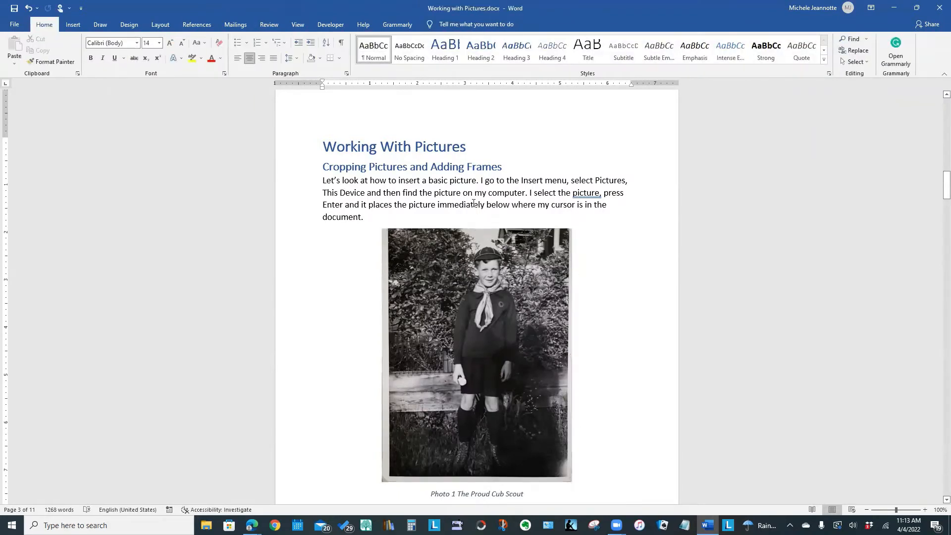
Crop the right, left and bottom borders off the Cub Scout photo, leaving it about 3.06" wide by 5.22" high.
left_click(484, 243)
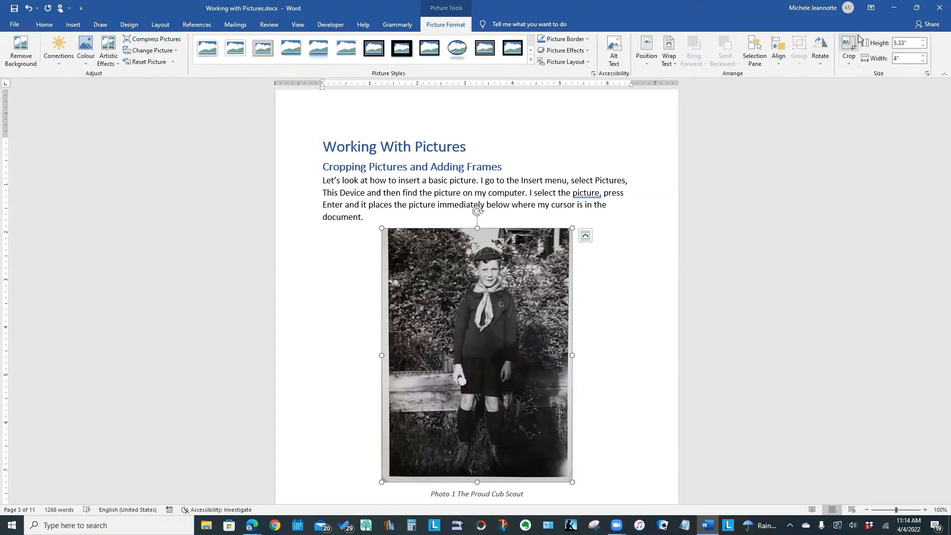
left_click(849, 64)
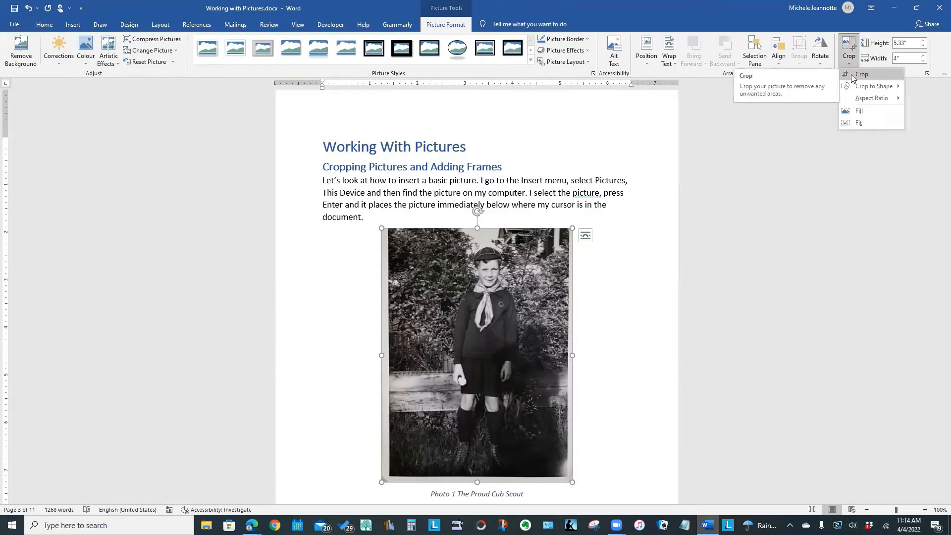
left_click(852, 76)
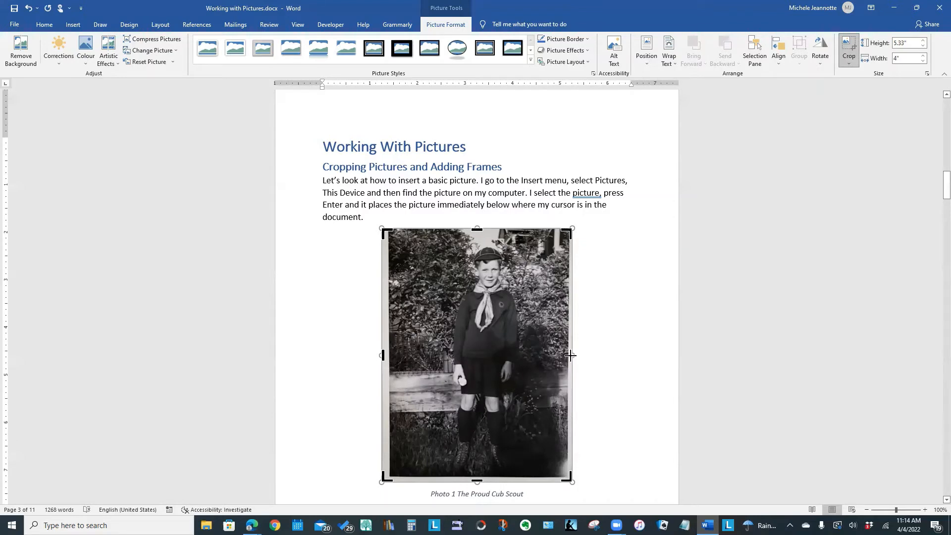
left_click_drag(572, 356, 559, 356)
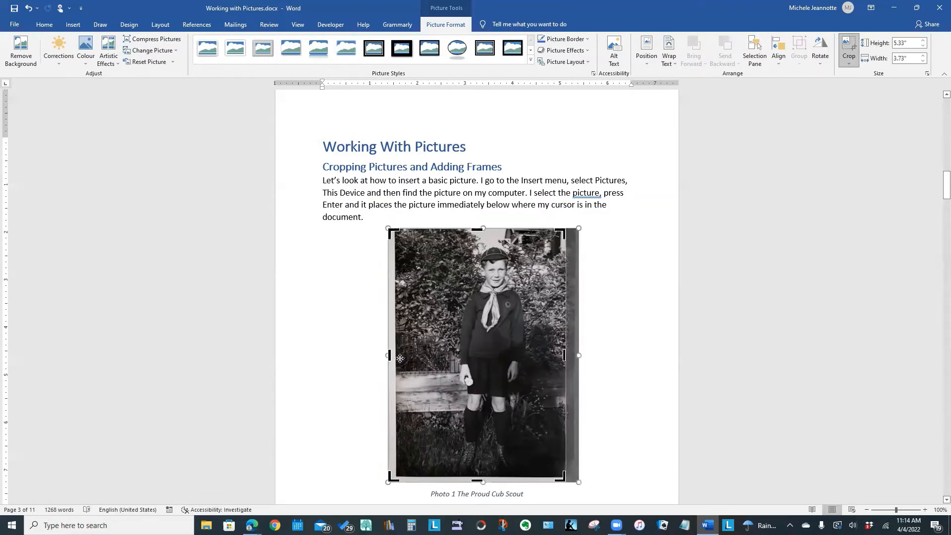
left_click_drag(390, 355, 420, 355)
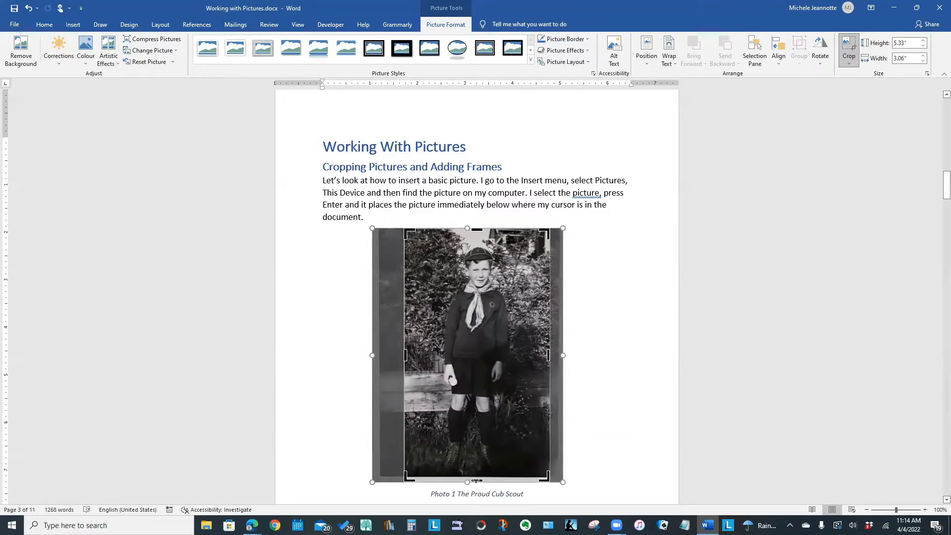
left_click_drag(476, 480, 477, 477)
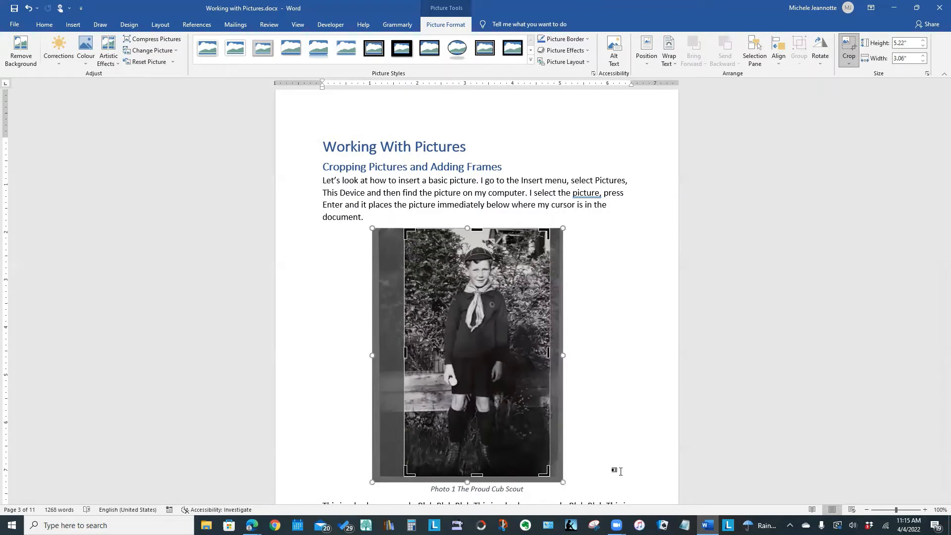
left_click(613, 431)
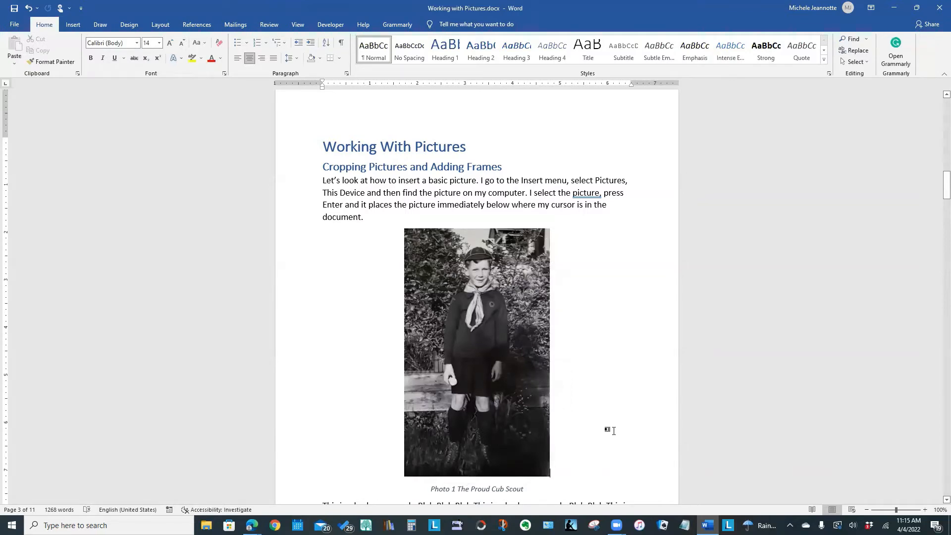
Reopen the crop on the Cub Scout photo and trim a little more off its left edge.
left_click(466, 377)
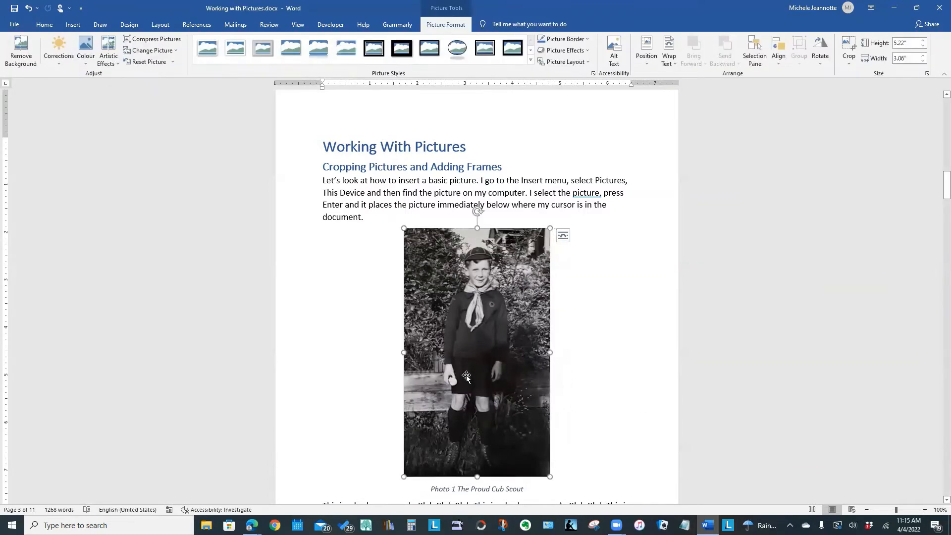
left_click(849, 65)
left_click(854, 77)
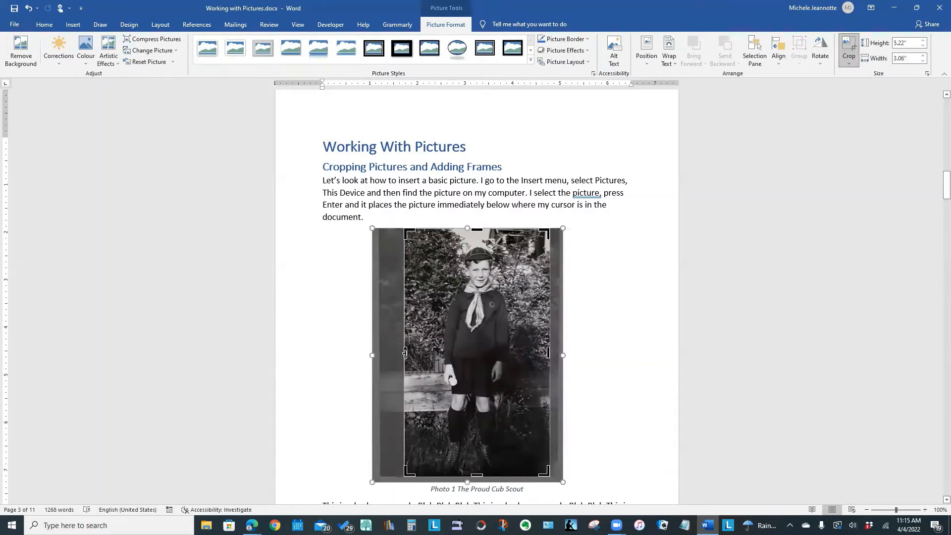
mouse_move(405, 354)
left_mouse_down()
mouse_move(388, 354)
mouse_move(411, 355)
left_mouse_up()
left_click(625, 383)
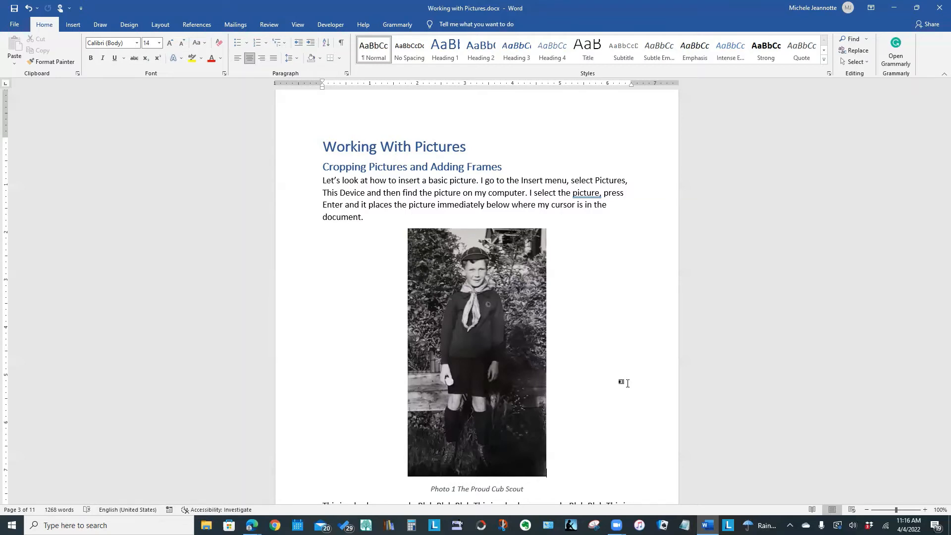
Increase the font size of the "Photo 2 Looking Very Serious" caption under the seated child picture by one increment.
scroll(627, 382, "down", 8)
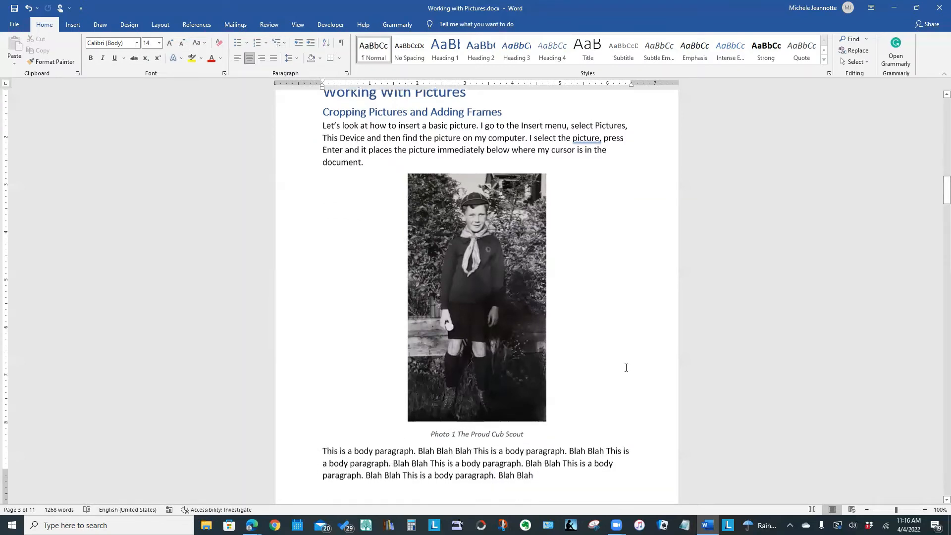
scroll(628, 372, "down", 6)
left_click(444, 205)
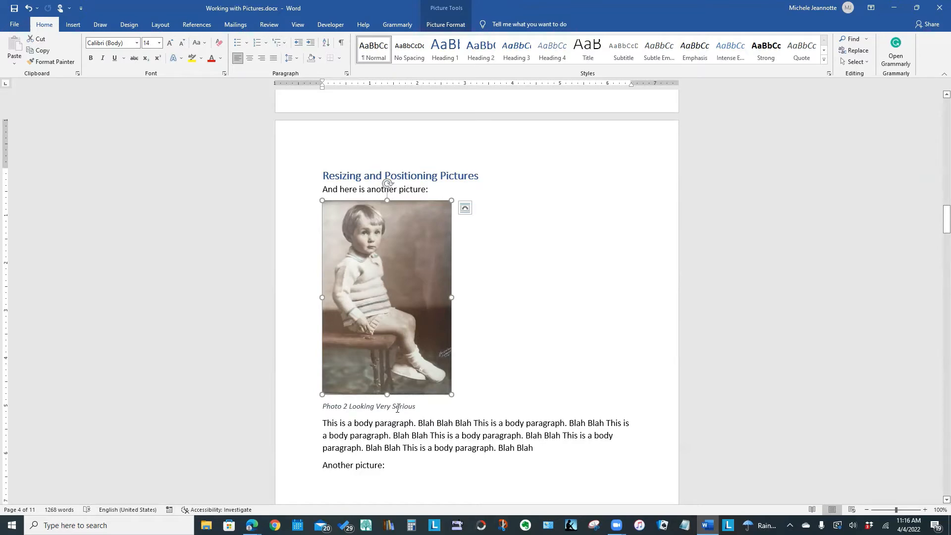
left_click(198, 25)
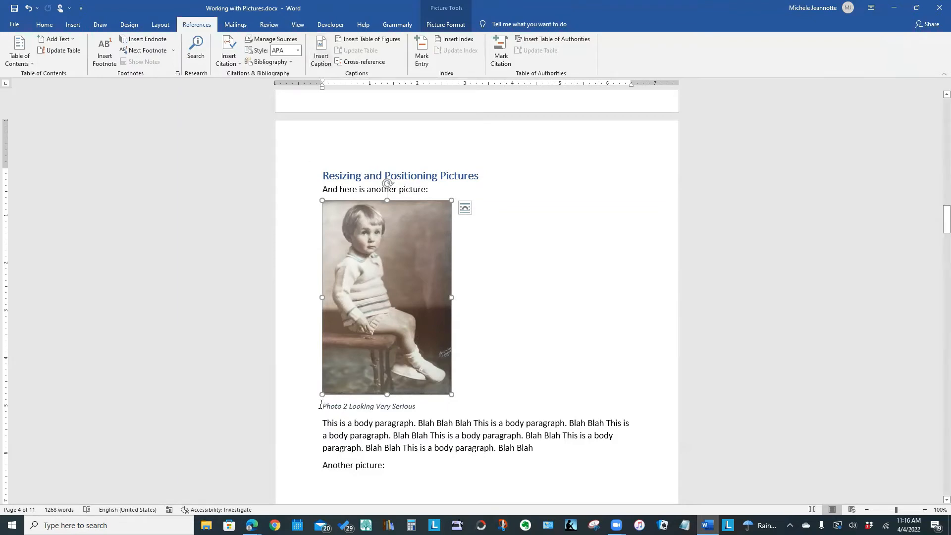
left_click_drag(321, 405, 435, 403)
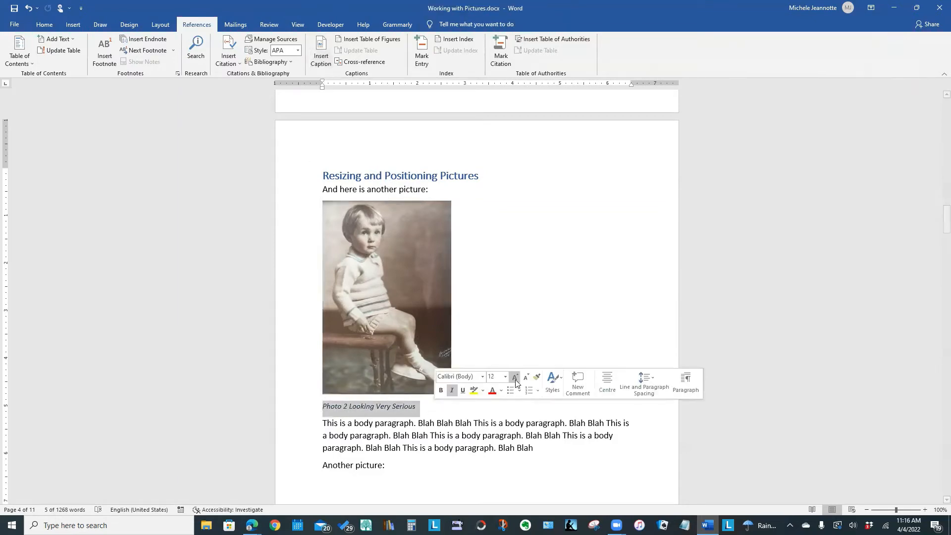
left_click(515, 377)
left_click(510, 326)
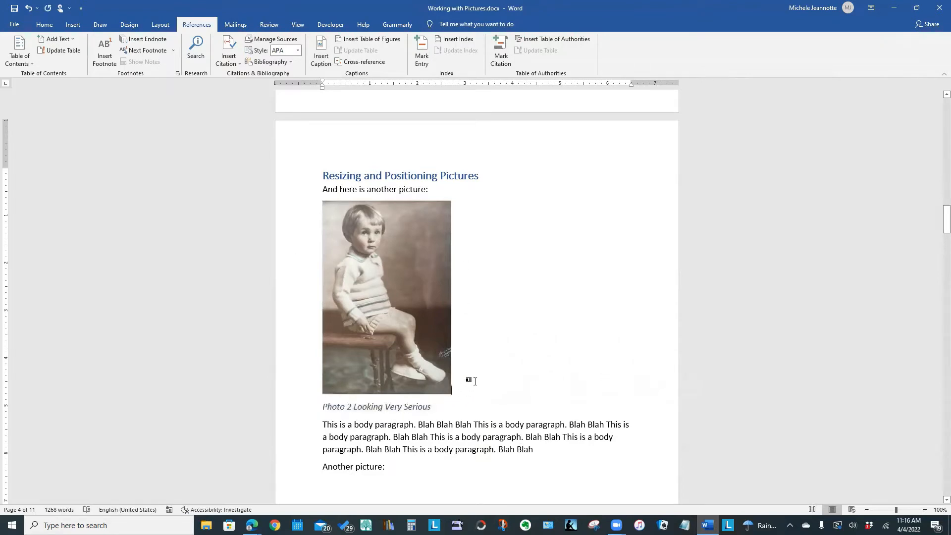
Try centre and right alignment on the seated child photo, and return it to left alignment.
left_click(427, 340)
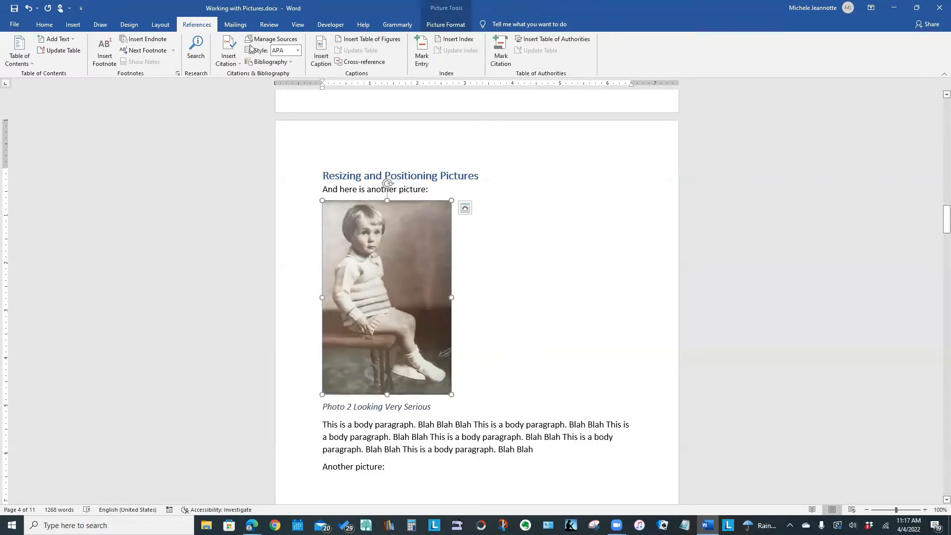
left_click(41, 27)
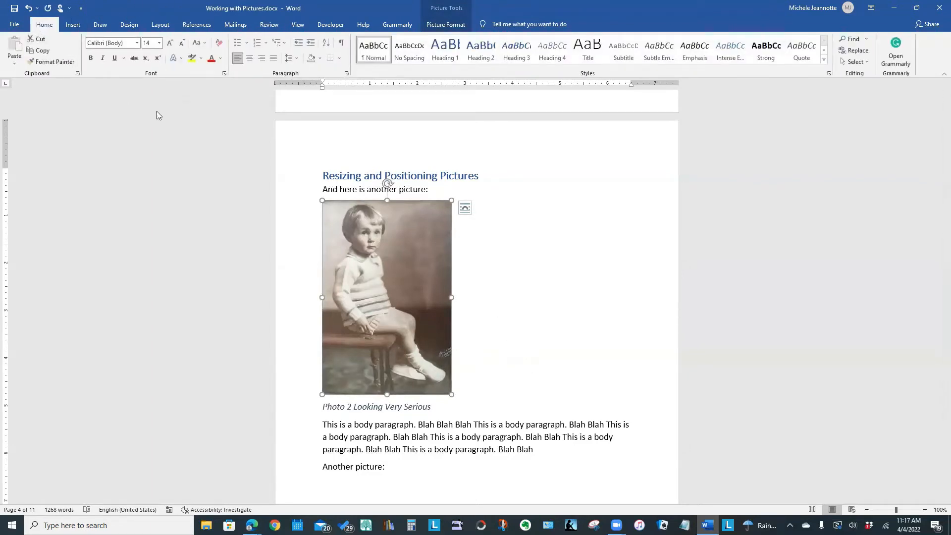
left_click(249, 59)
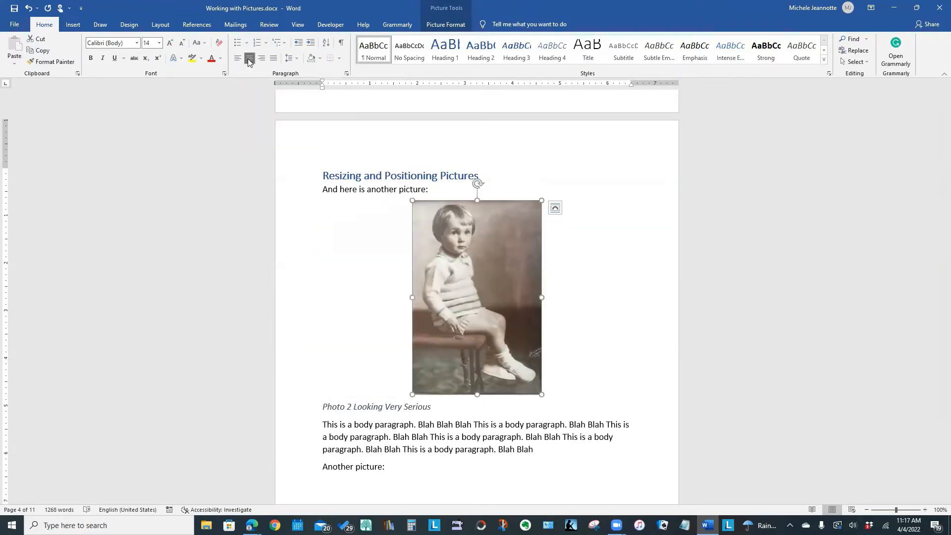
left_click(261, 59)
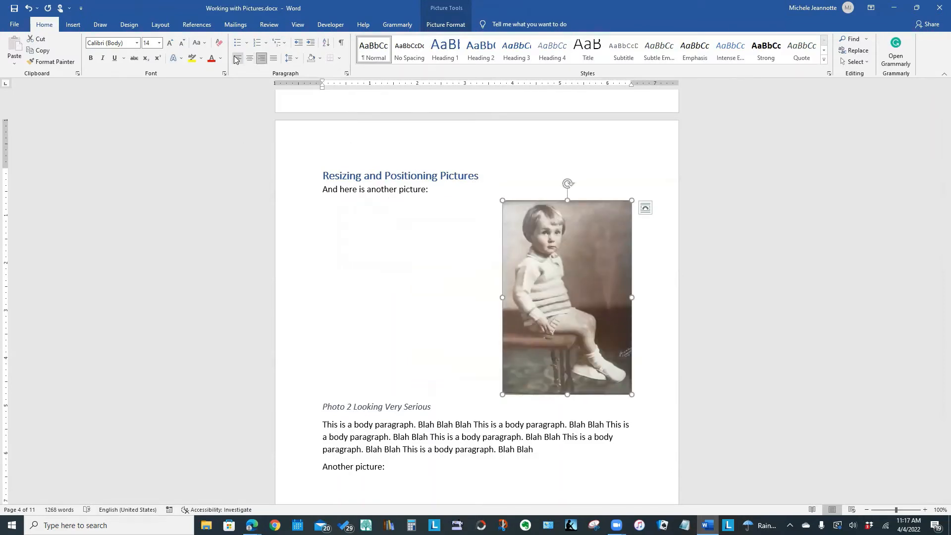
left_click(238, 58)
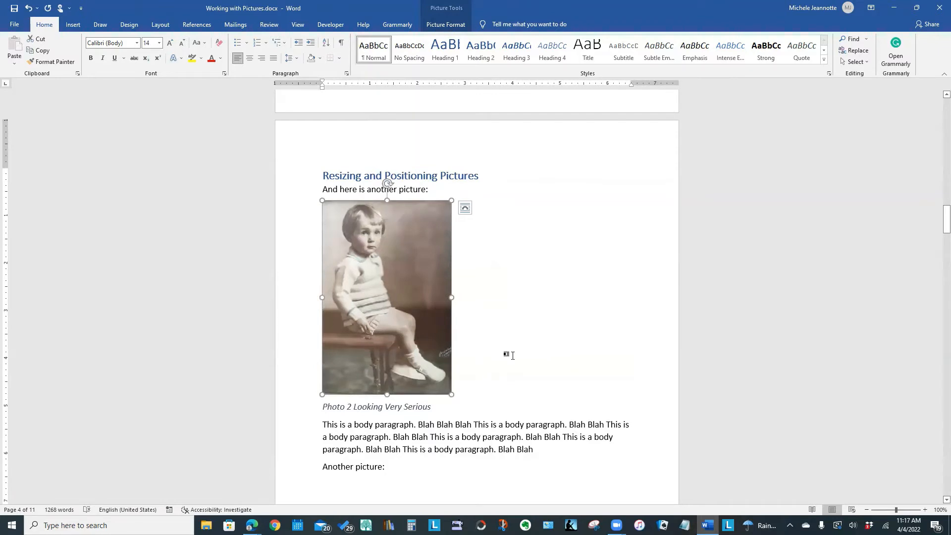
Centre the seated child photo and its "Photo 2 Looking Very Serious" caption on the page.
scroll(513, 355, "down", 5)
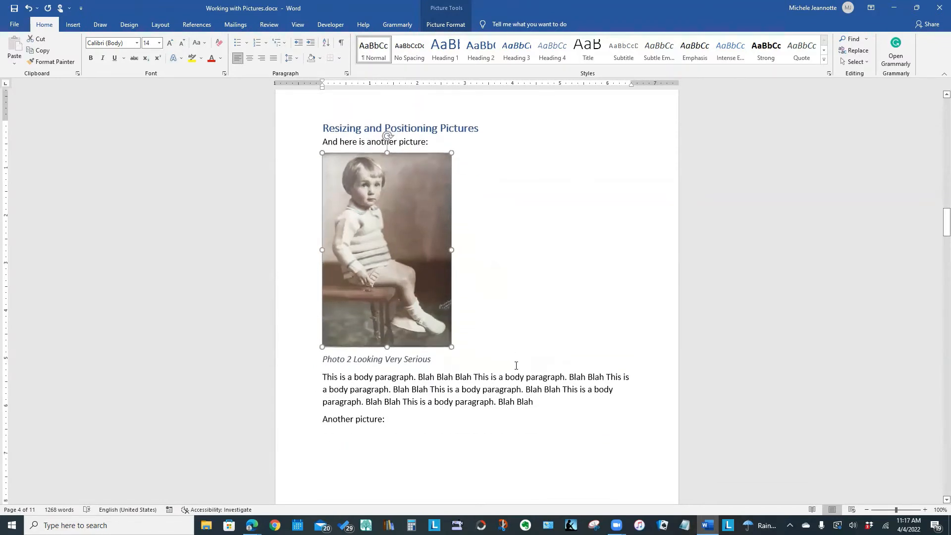
scroll(516, 367, "down", 10)
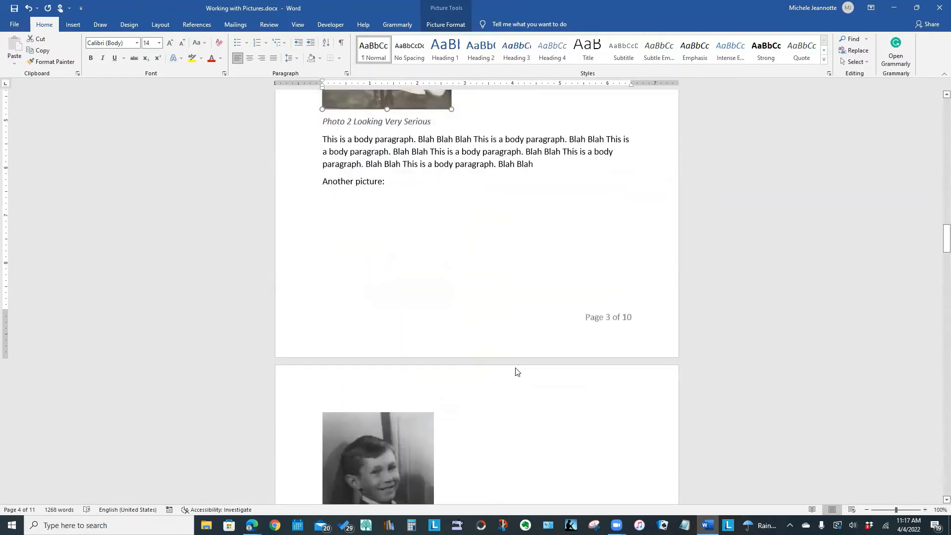
scroll(514, 367, "down", 1)
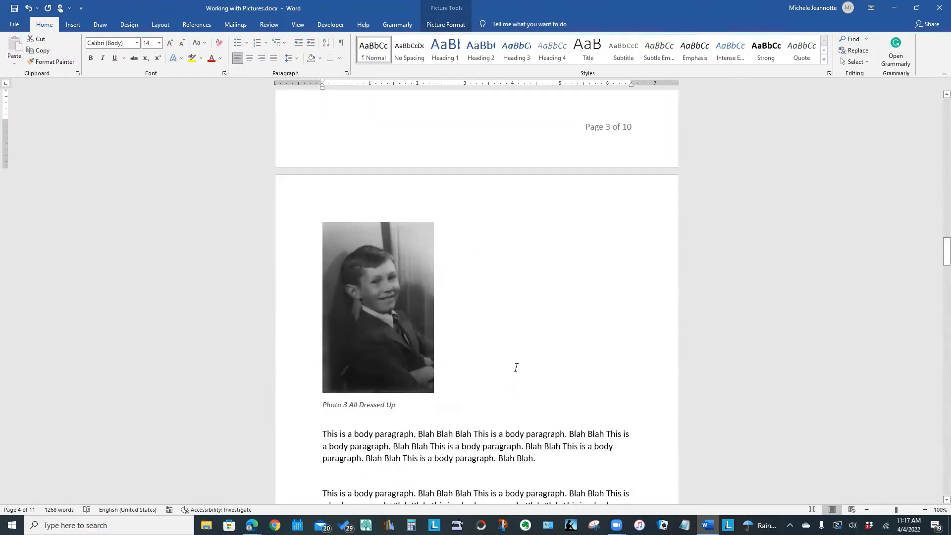
scroll(516, 367, "up", 3)
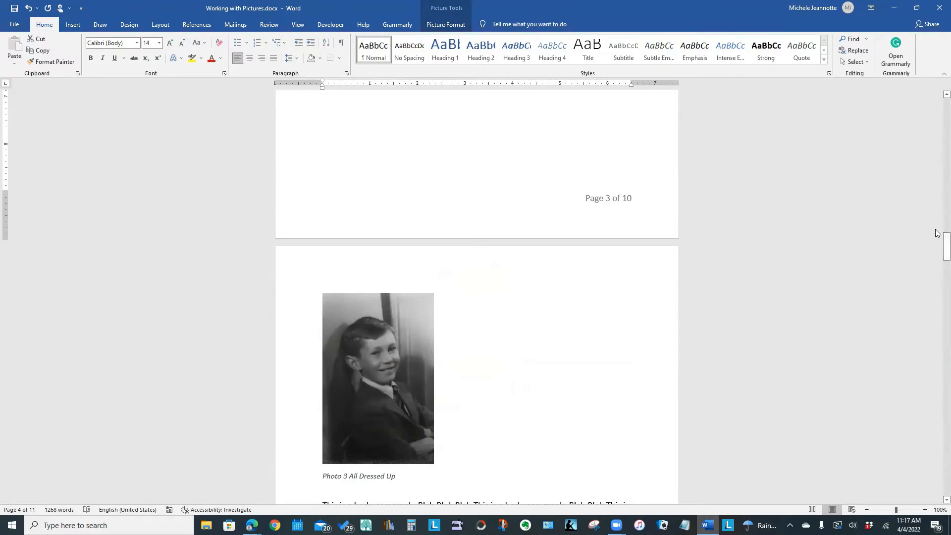
left_click_drag(936, 241, 937, 206)
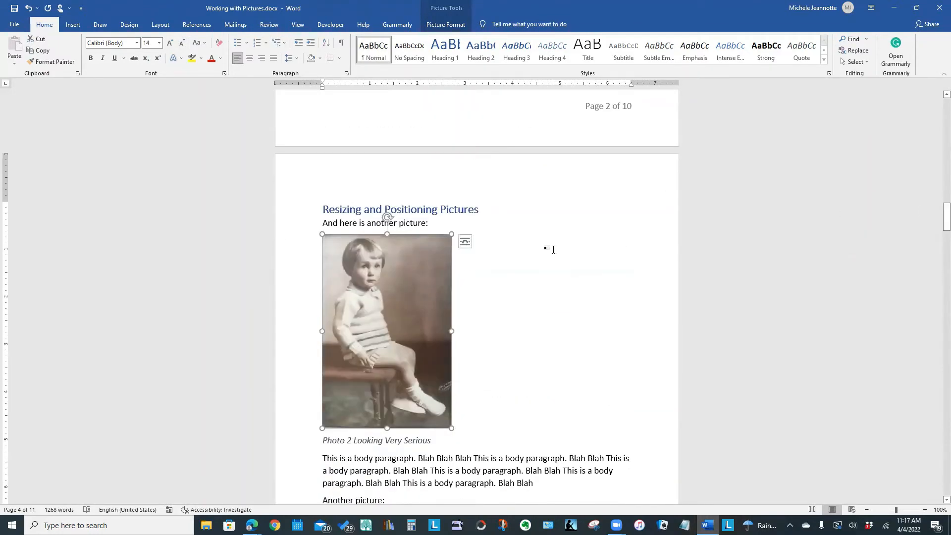
left_click(250, 58)
left_click(308, 444)
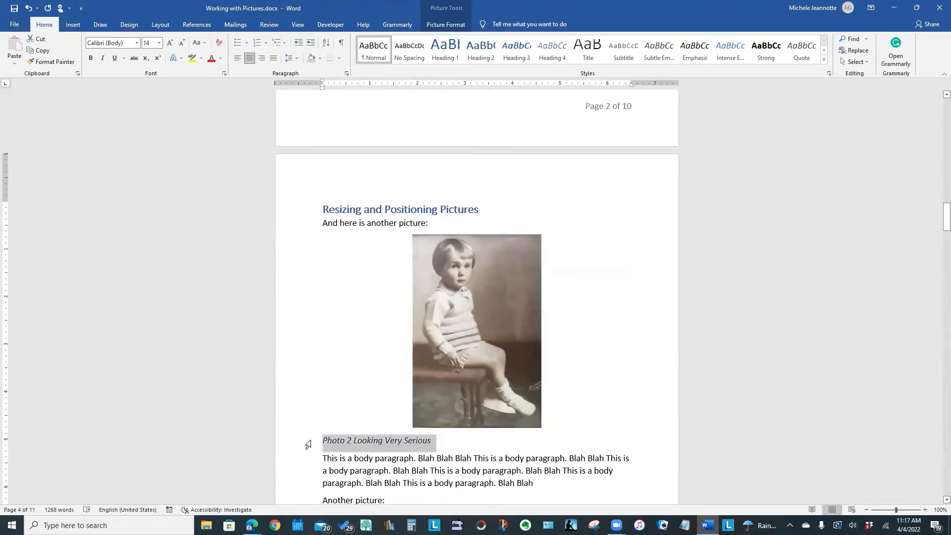
left_click(250, 58)
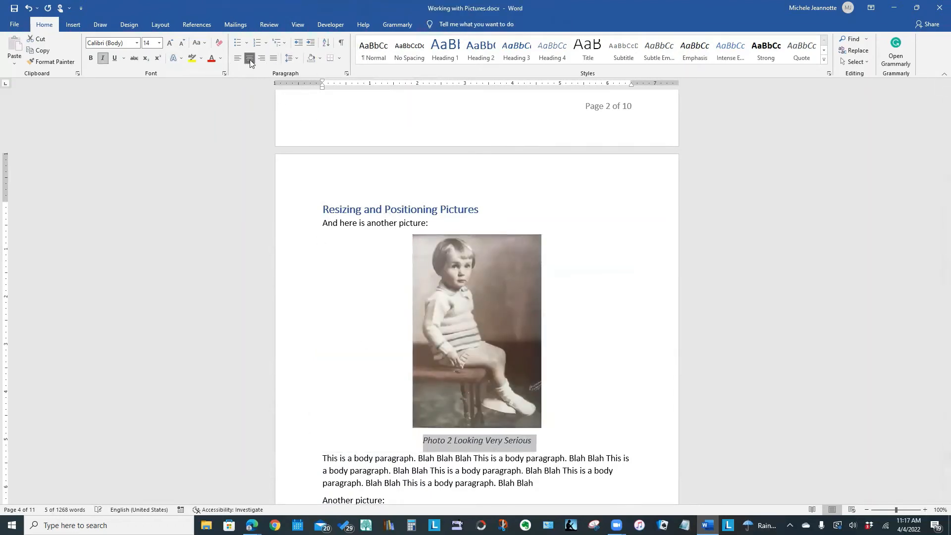
Centre the photo of the boy in a suit and its "Photo 3 All Dressed Up" caption.
scroll(762, 274, "down", 8)
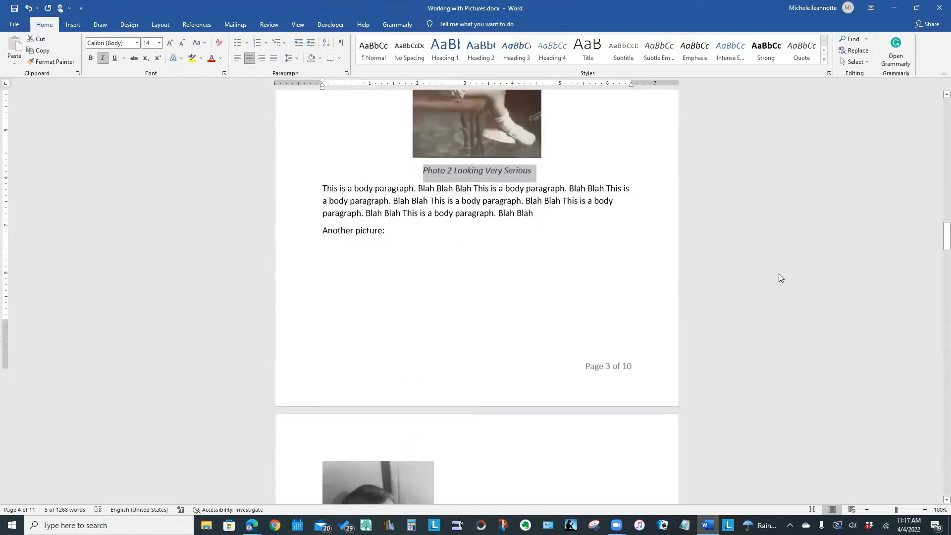
scroll(779, 275, "down", 2)
left_click(397, 332)
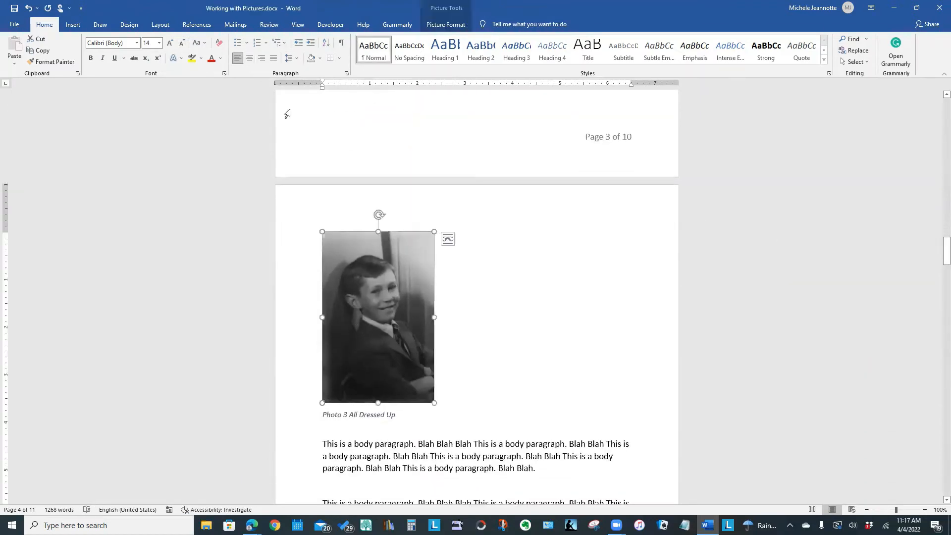
left_click(250, 58)
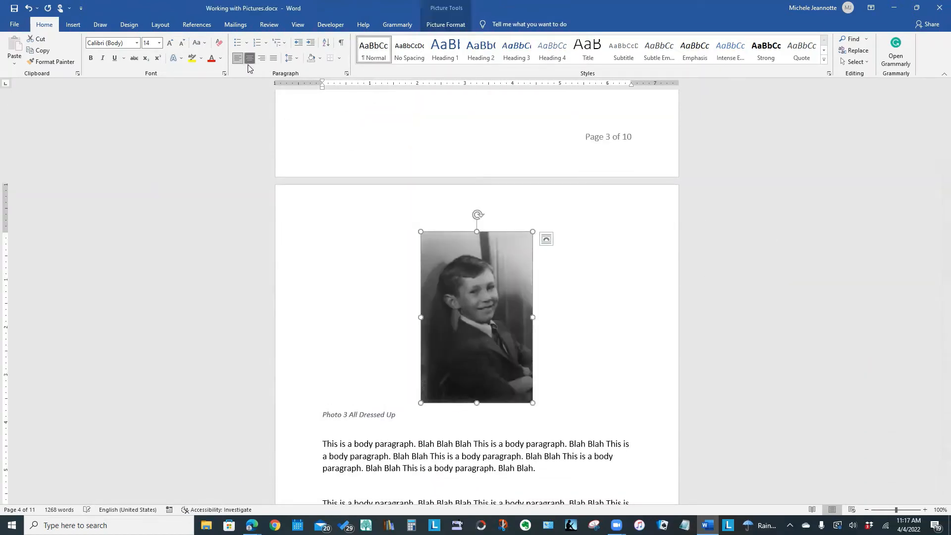
left_click(302, 419)
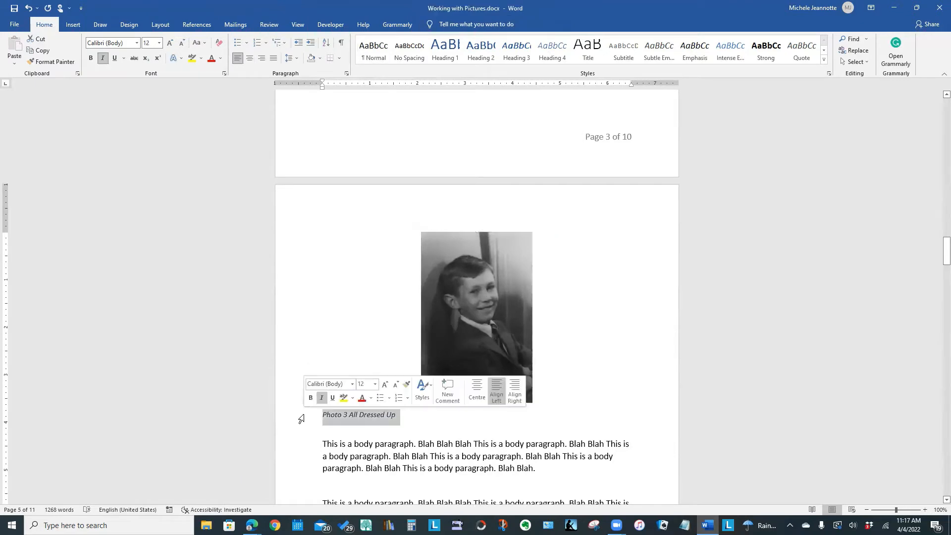
left_click(250, 58)
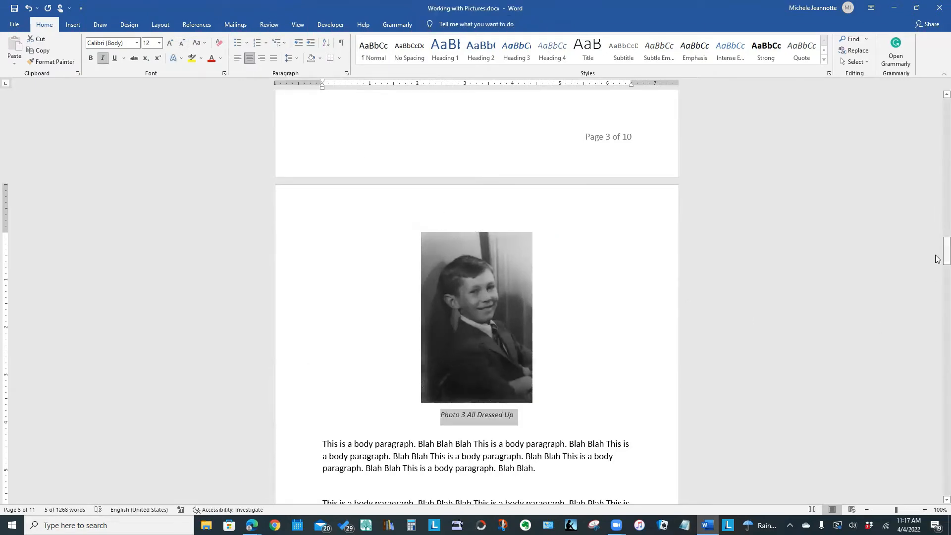
Insert a table of two columns and one row on a new line below the last body paragraph under Photo 3, and select its row.
left_click_drag(939, 257, 937, 228)
left_click_drag(938, 237, 937, 224)
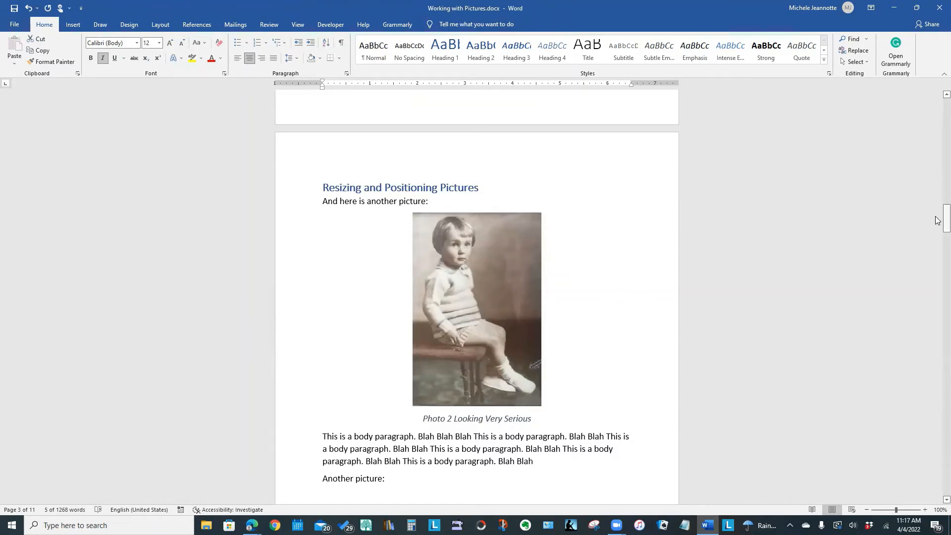
left_click_drag(937, 221, 936, 250)
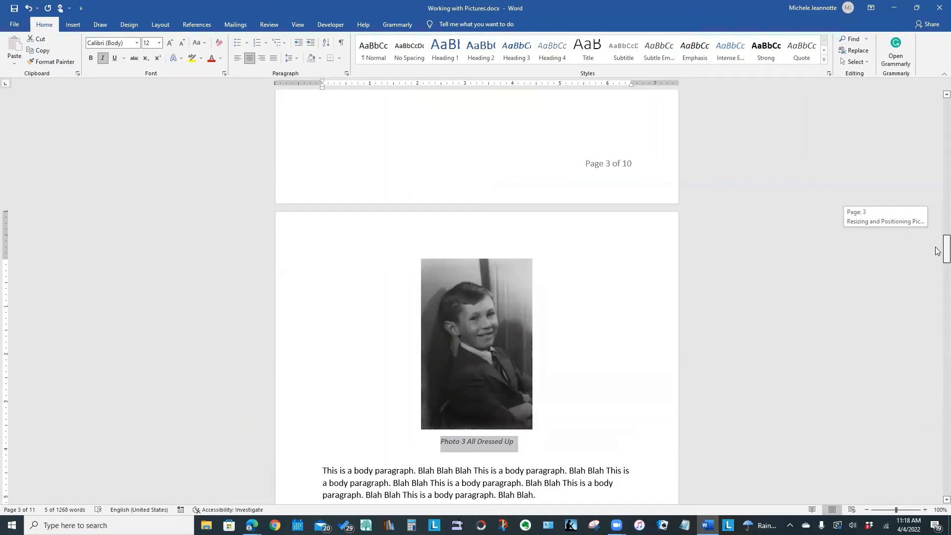
left_click_drag(937, 250, 937, 292)
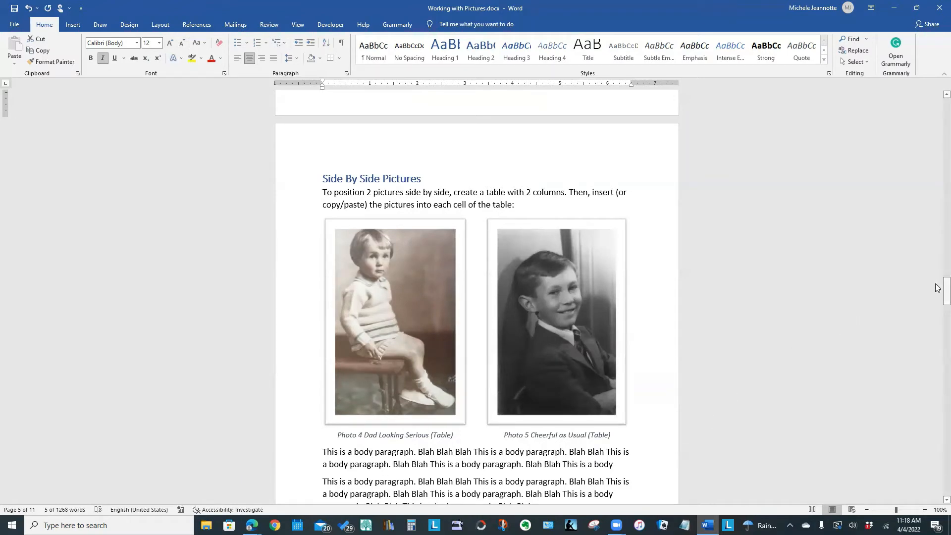
left_click_drag(944, 288, 938, 253)
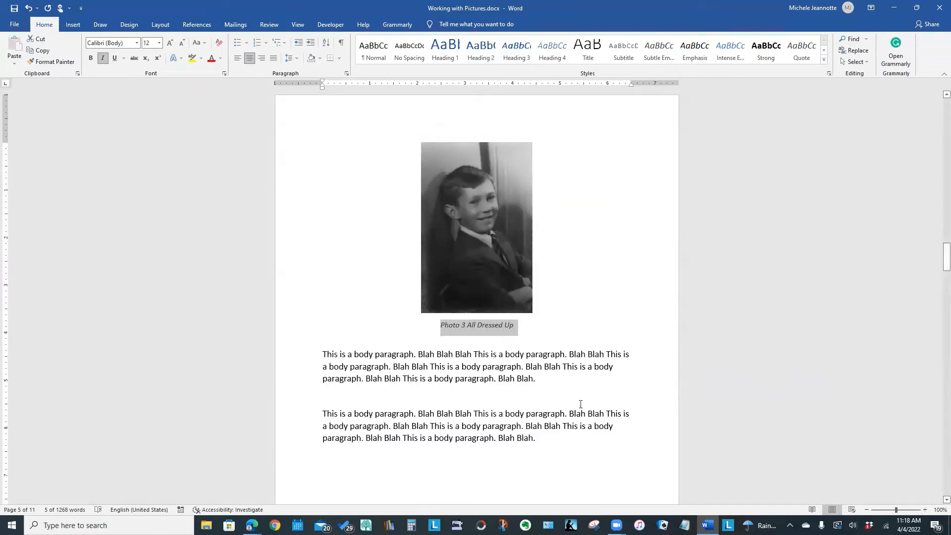
left_click(555, 440)
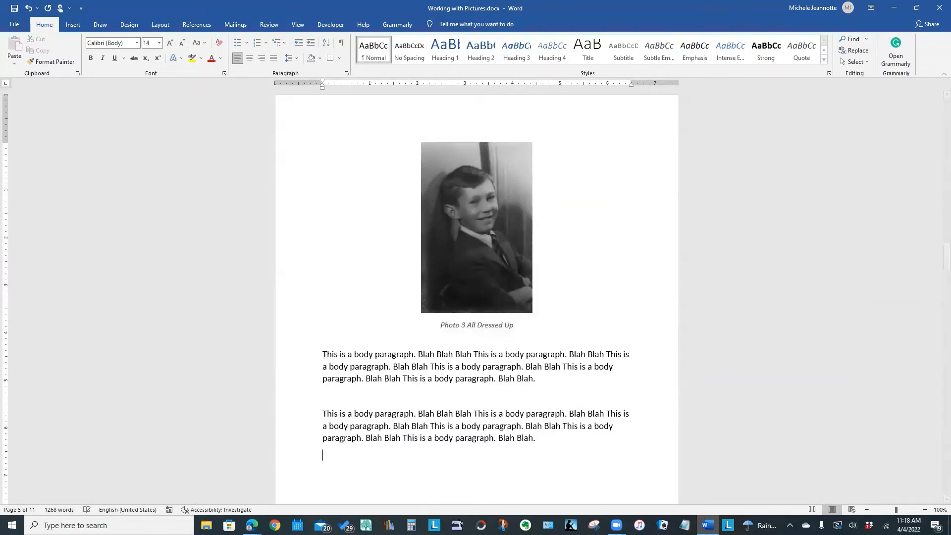
key("Return")
left_click(73, 24)
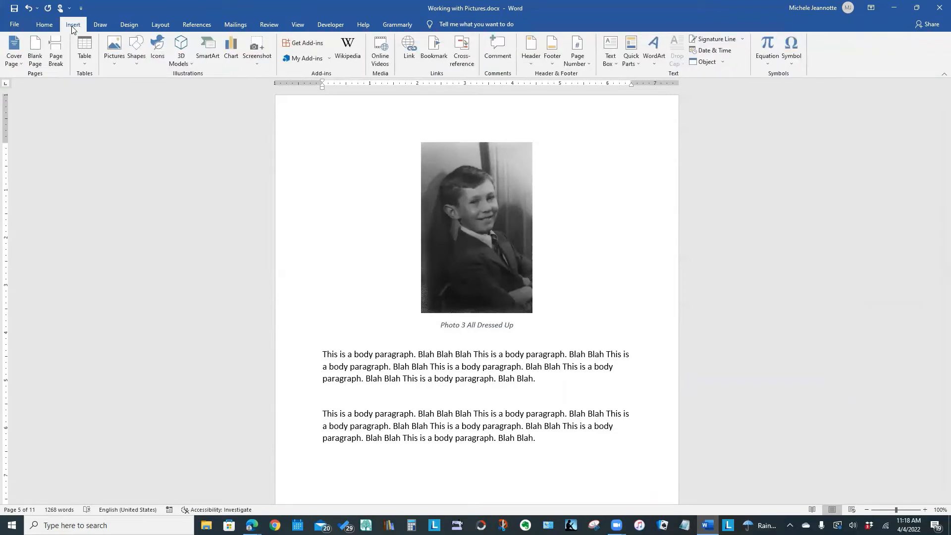
left_click(84, 64)
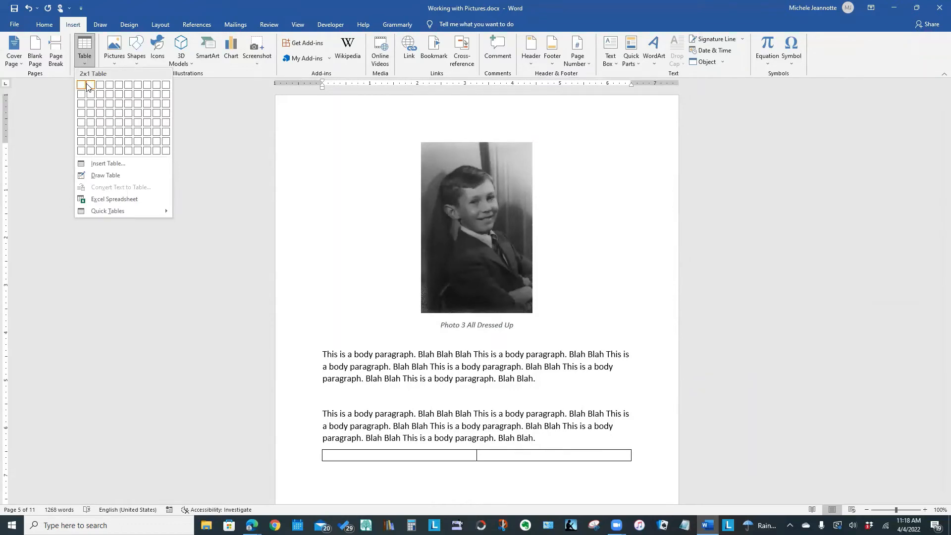
left_click(90, 85)
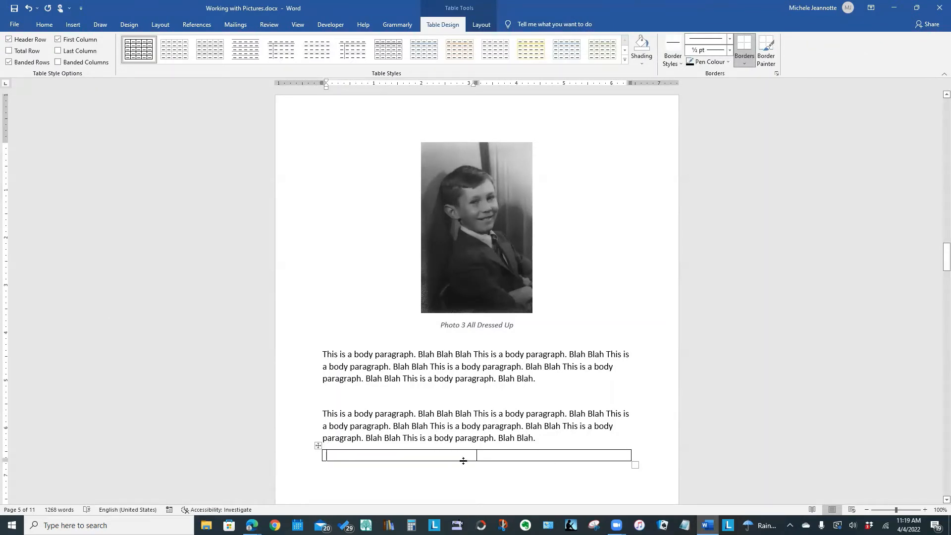
left_click(282, 465)
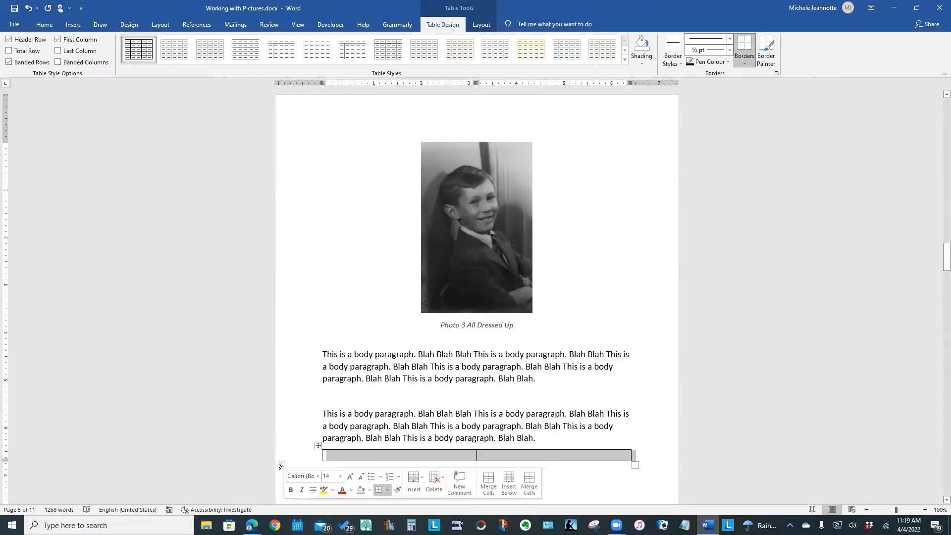
scroll(908, 367, "down", 2)
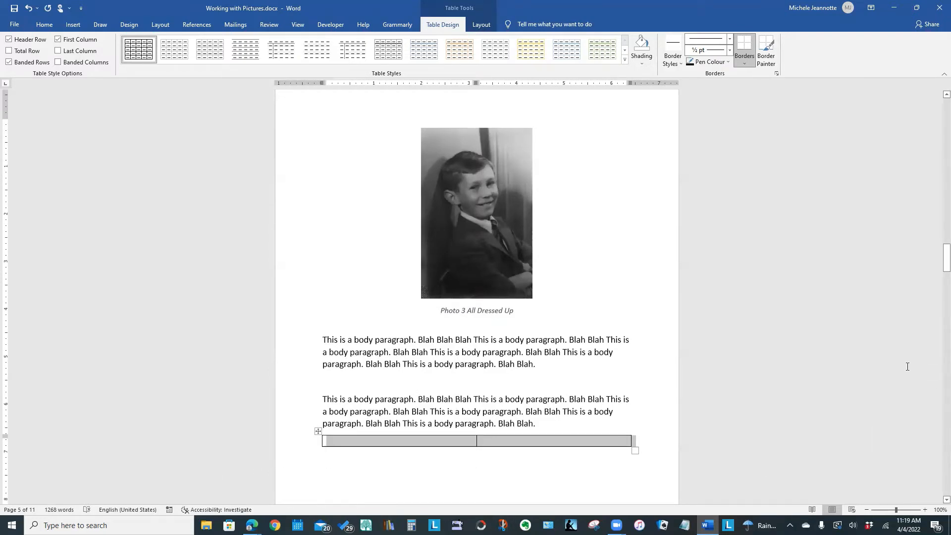
scroll(908, 367, "down", 4)
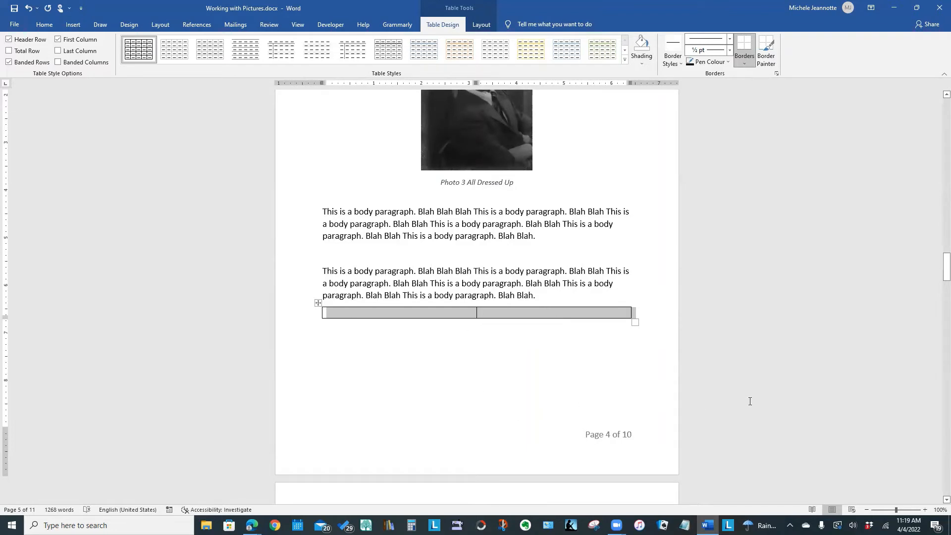
scroll(749, 401, "up", 2)
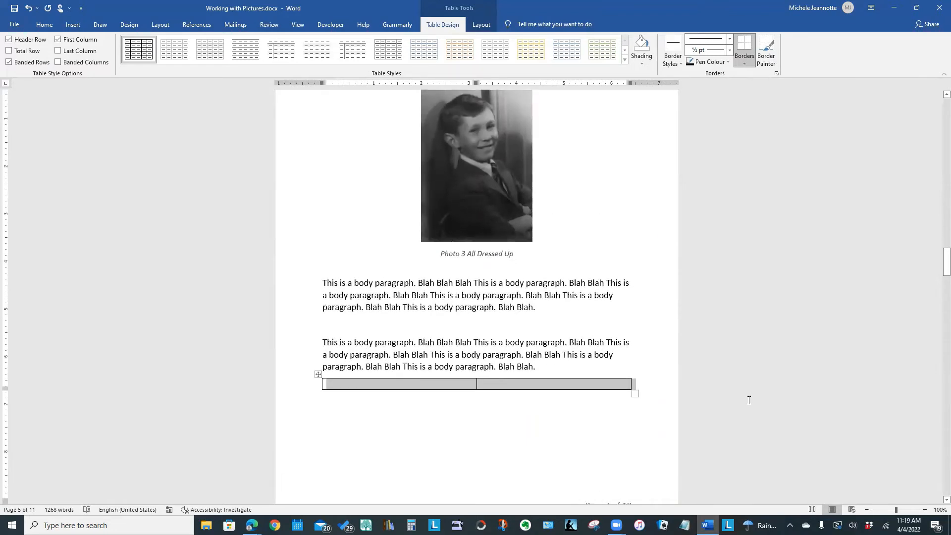
scroll(749, 400, "up", 3)
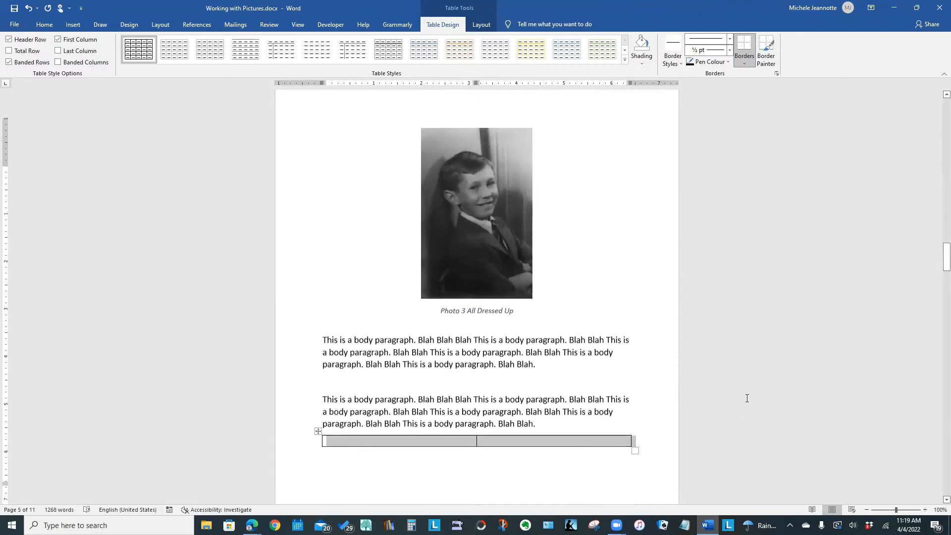
scroll(747, 398, "up", 3)
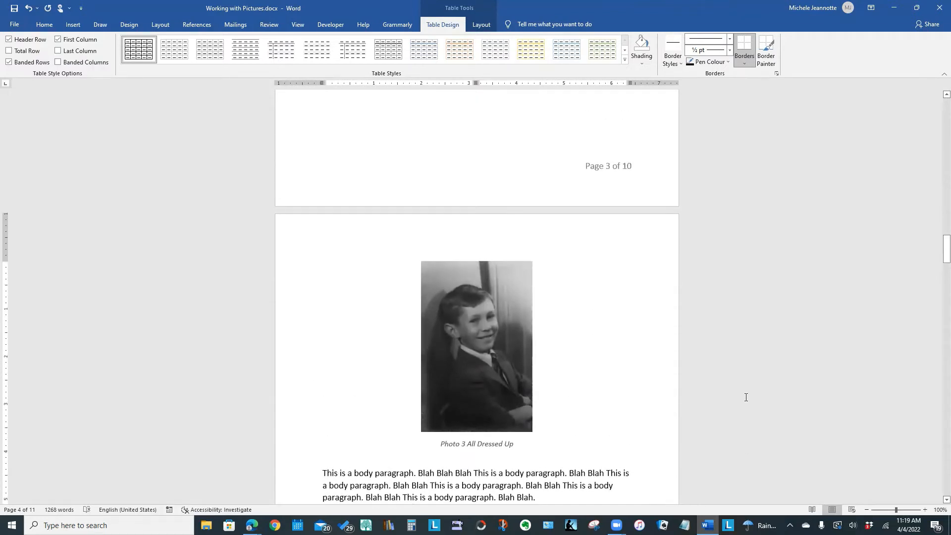
scroll(747, 397, "down", 2)
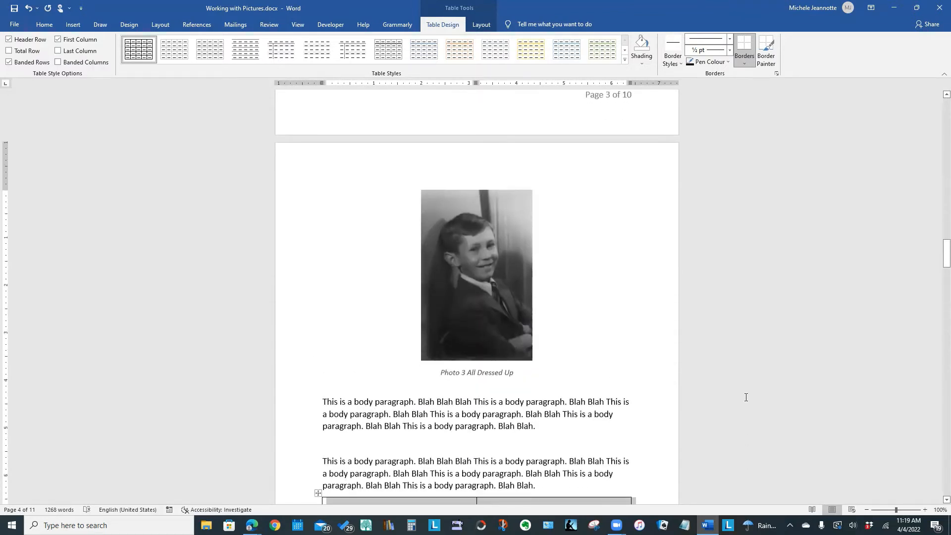
left_click(461, 262)
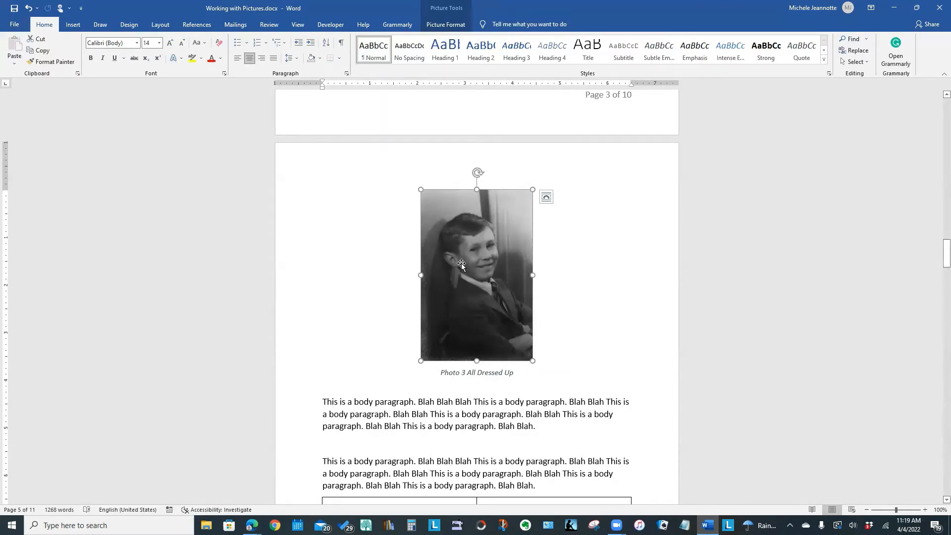
scroll(797, 413, "down", 1)
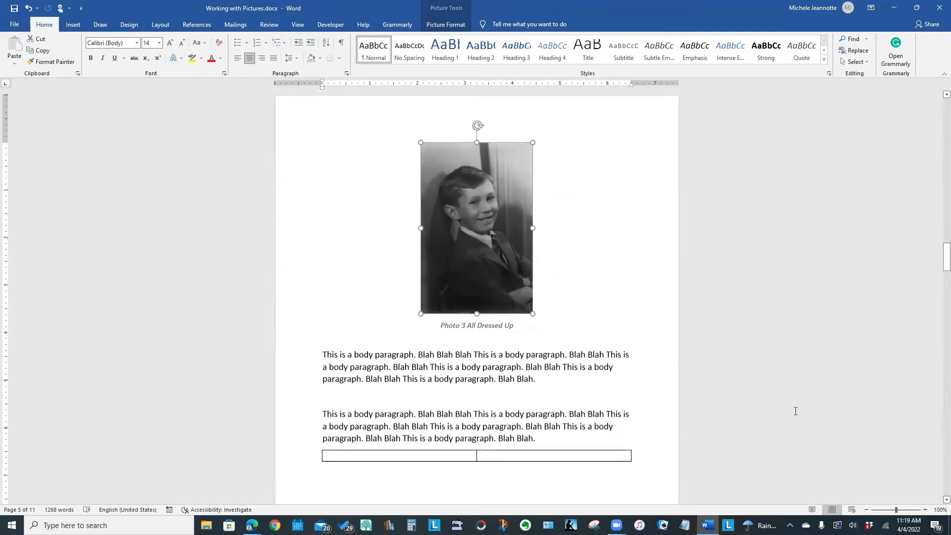
left_click(405, 456)
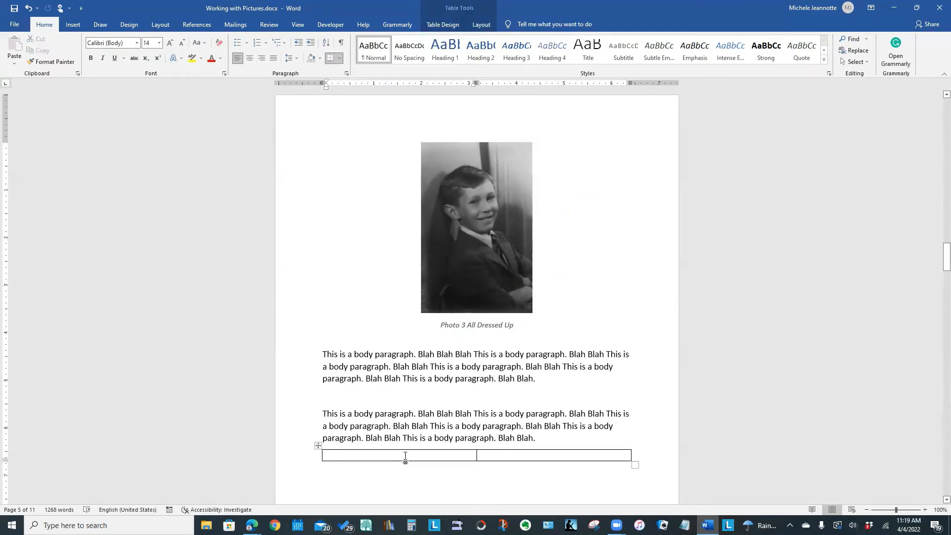
left_click(76, 27)
left_click(111, 64)
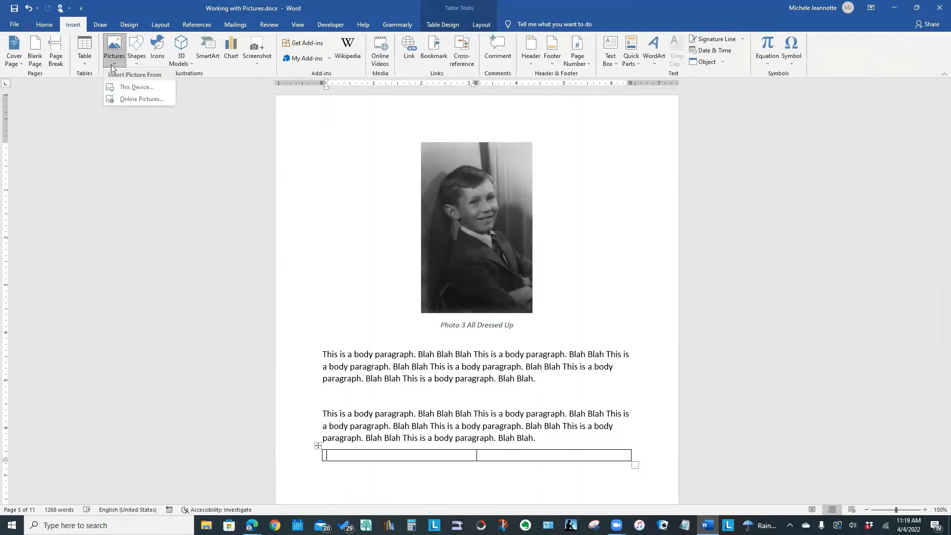
left_click(127, 88)
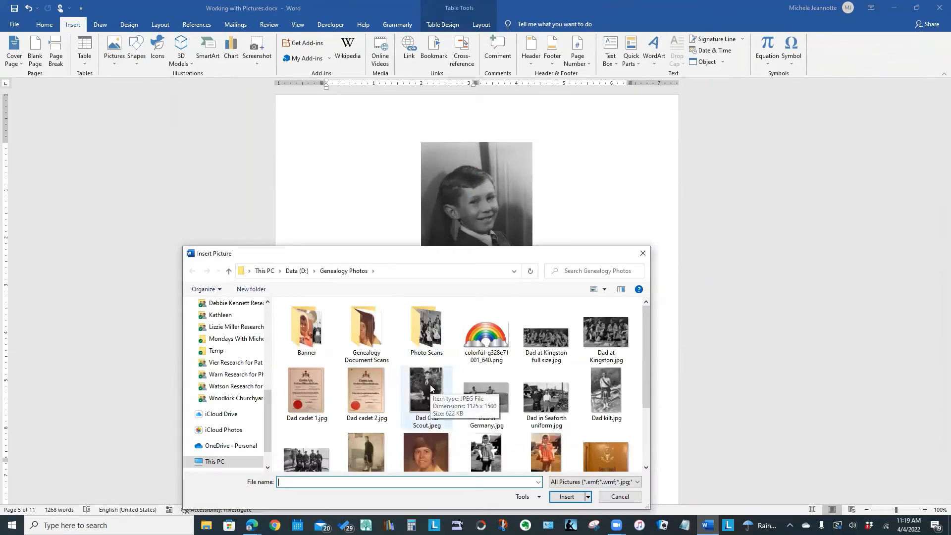
left_click(620, 497)
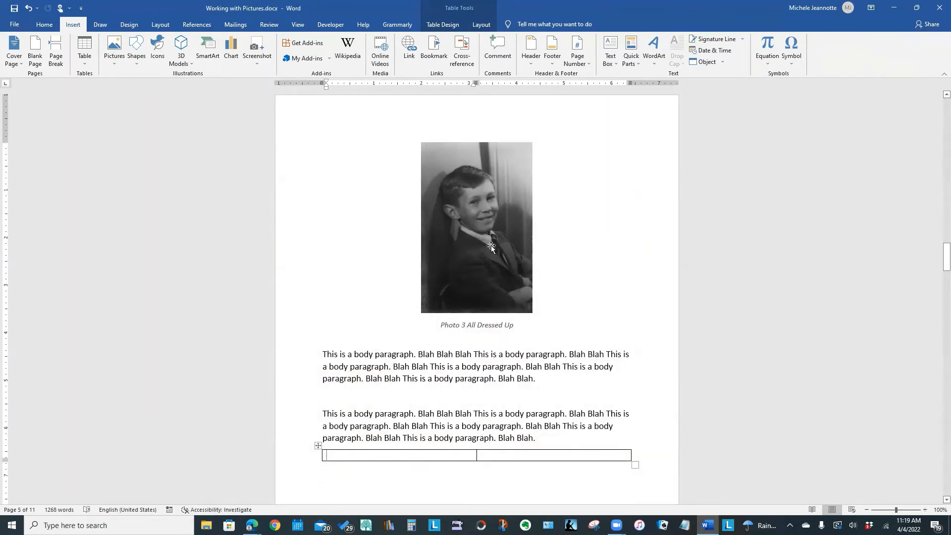
Copy the Photo 3 picture of the boy in a suit and paste it into the table's first cell.
left_click(475, 266)
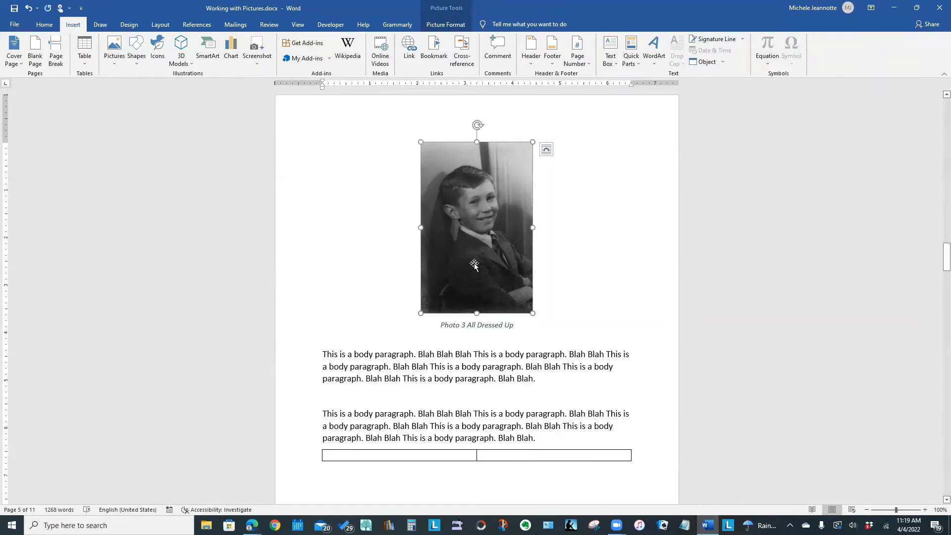
left_click(362, 457)
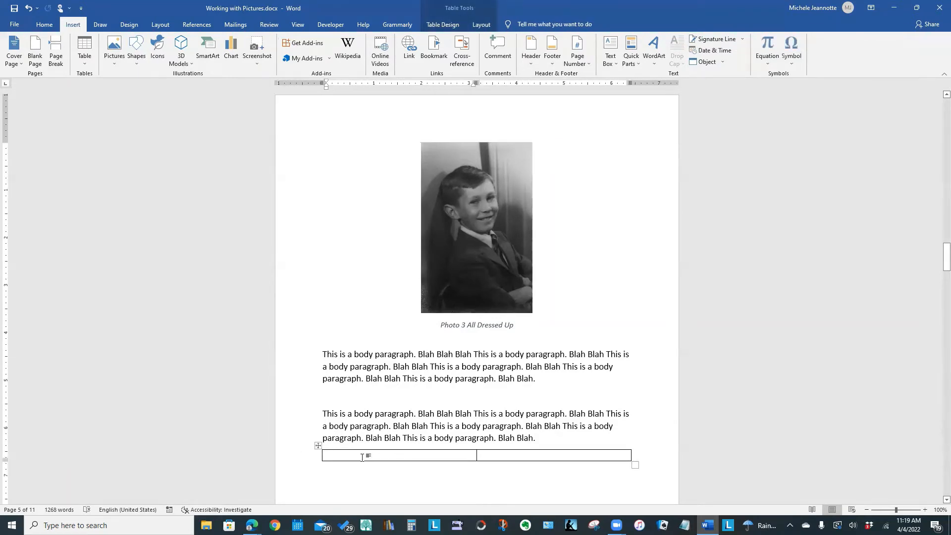
key("ctrl+v")
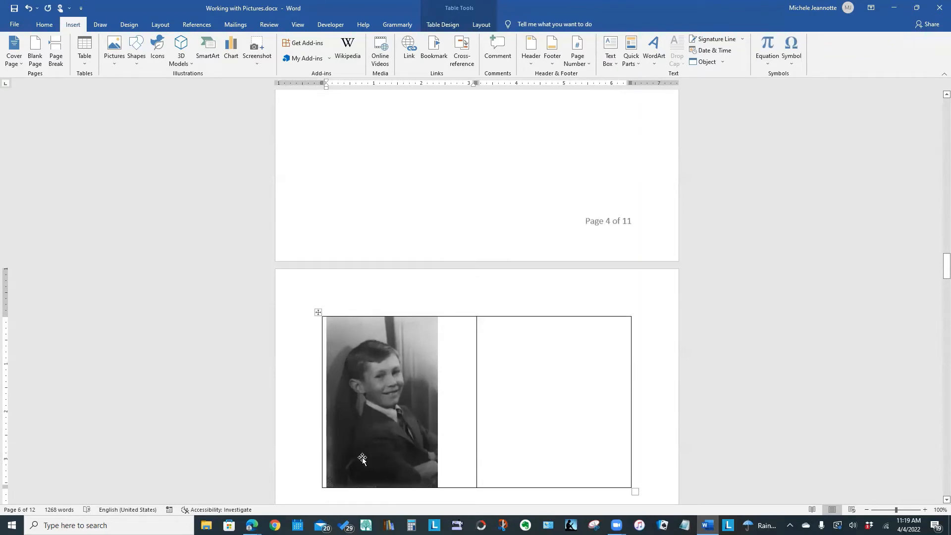
Copy the seated child photo from the Resizing and Positioning Pictures section and paste it into the table's second cell.
left_click_drag(944, 266, 938, 207)
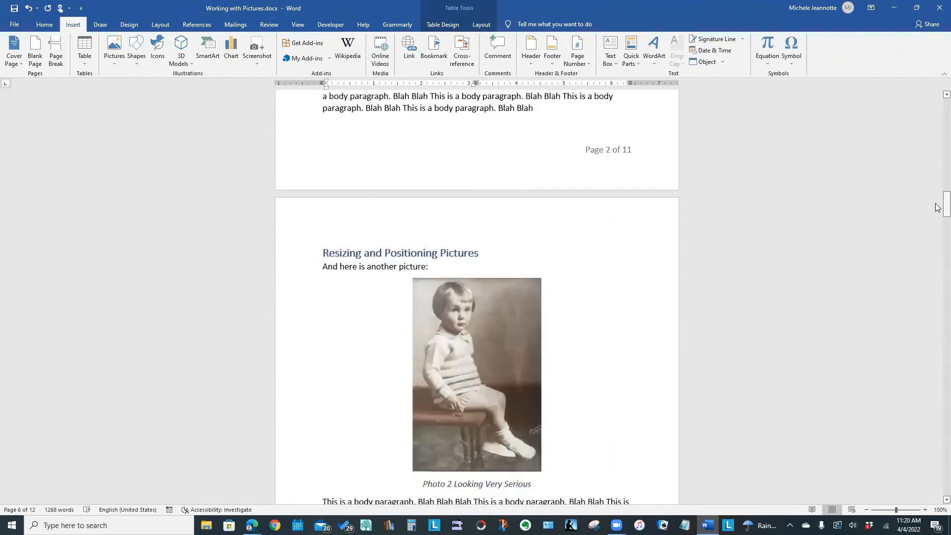
left_click(490, 329)
right_click(489, 329)
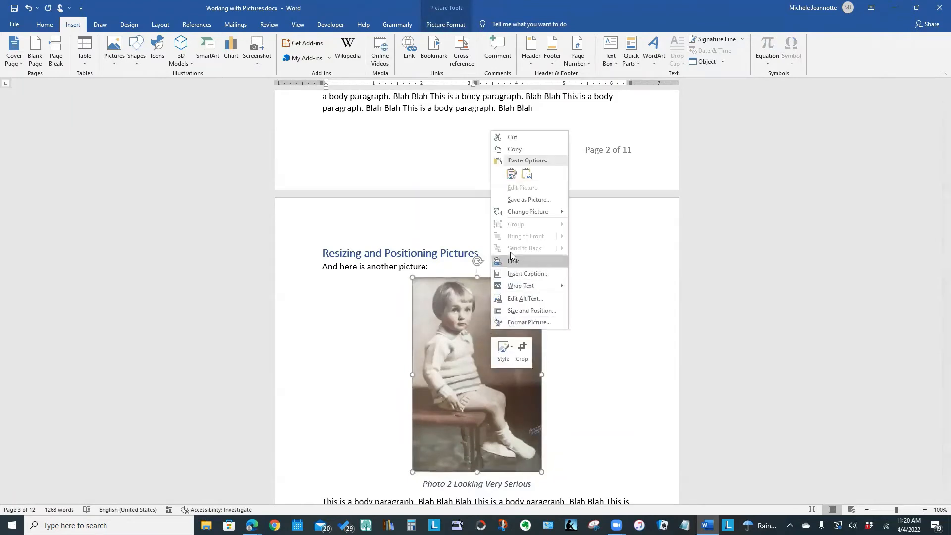
left_click(519, 149)
left_click_drag(938, 221, 940, 267)
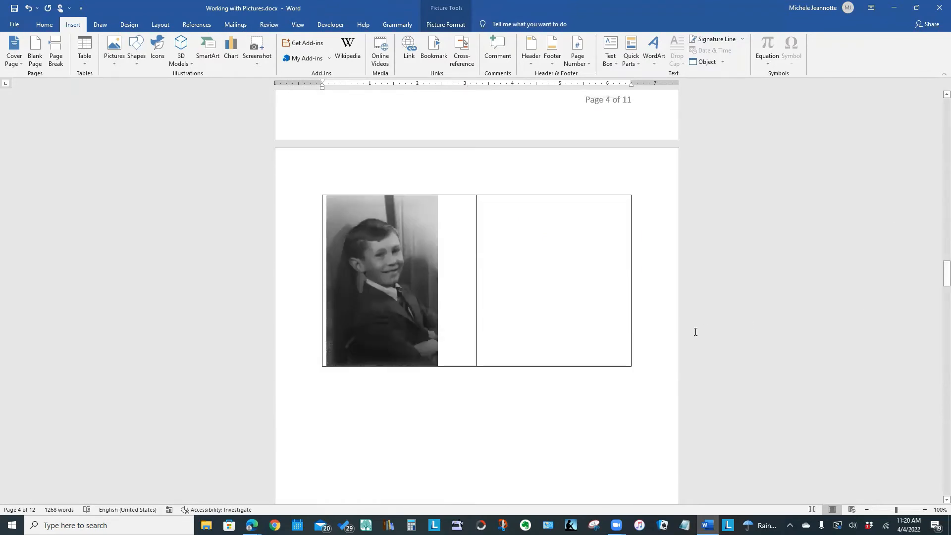
left_click(589, 322)
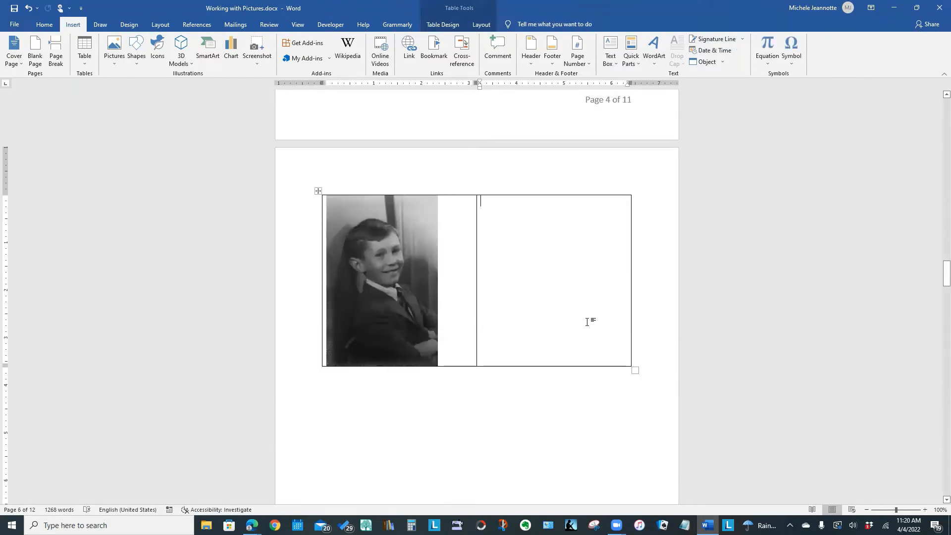
key("ctrl+v")
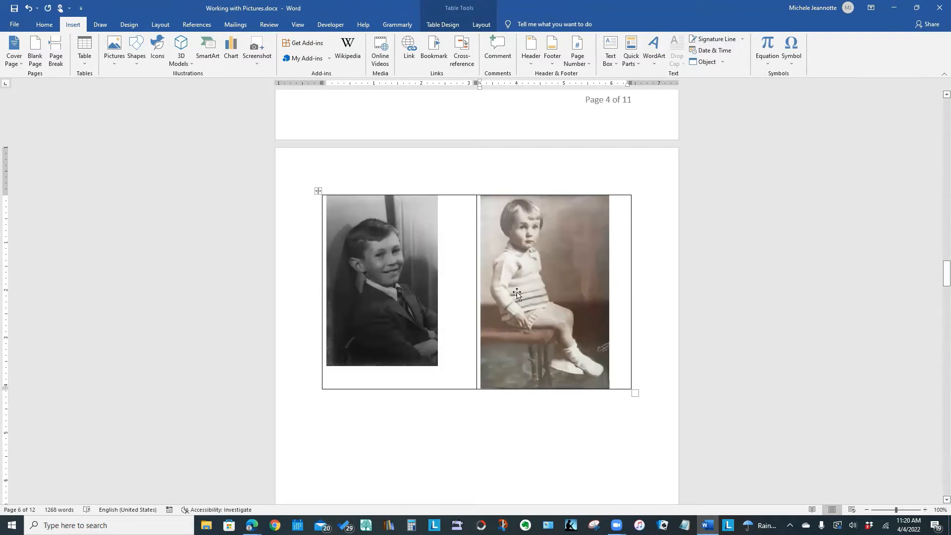
Set the height of the seated child photo in the table to 4".
left_click(517, 294)
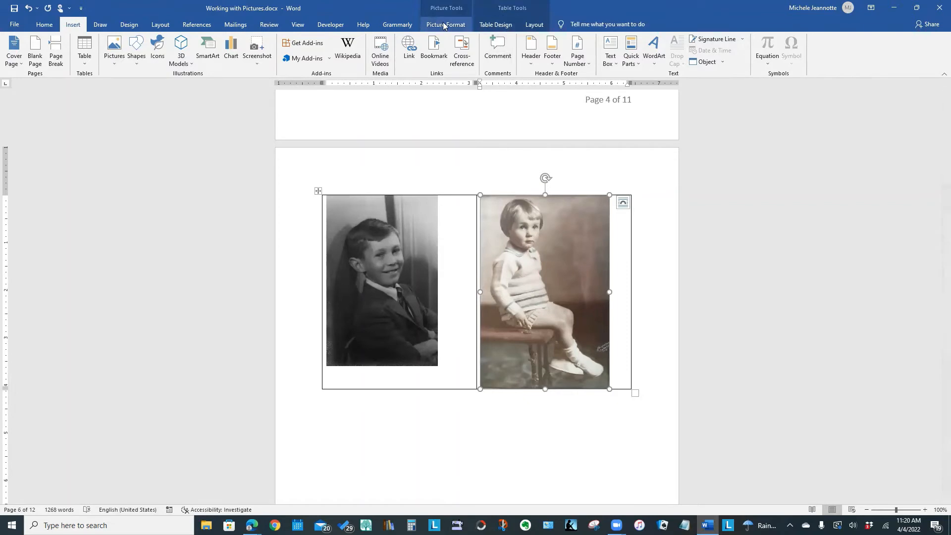
left_click(444, 25)
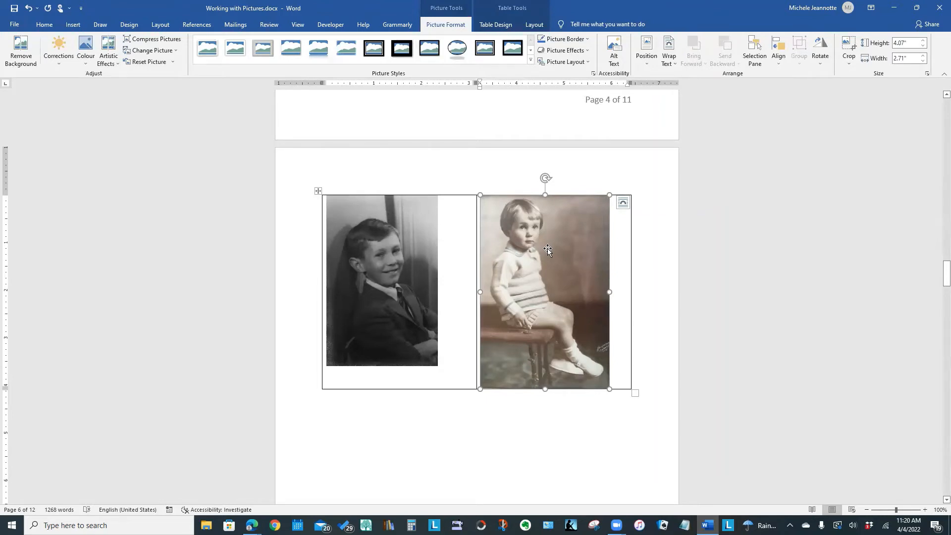
left_click(912, 43)
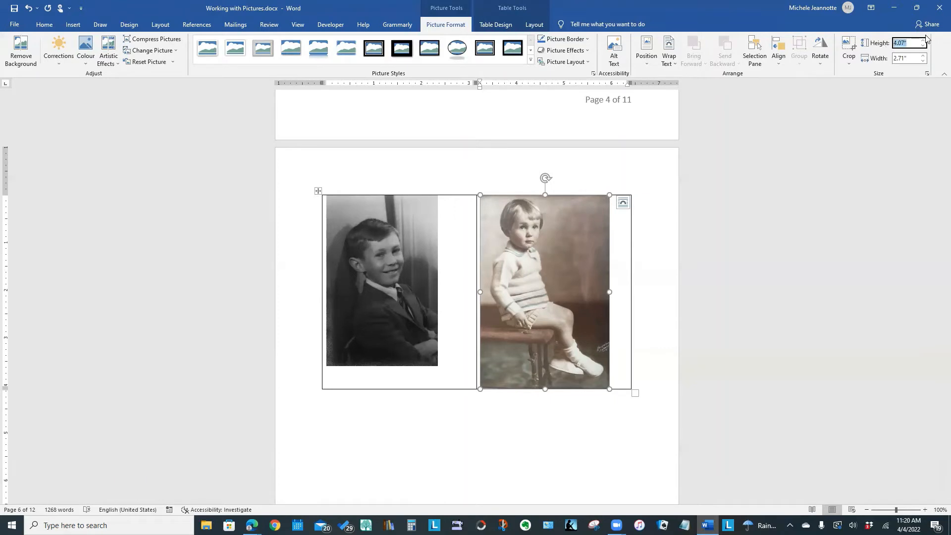
type("4\"")
key("Return")
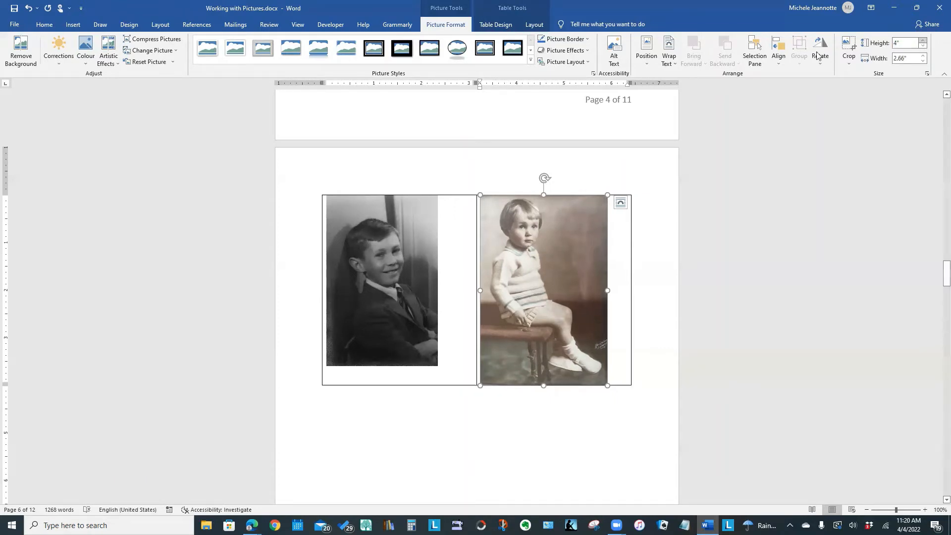
Set the height of the photo of the boy in a suit in the table to 4" and deselect it.
left_click(370, 324)
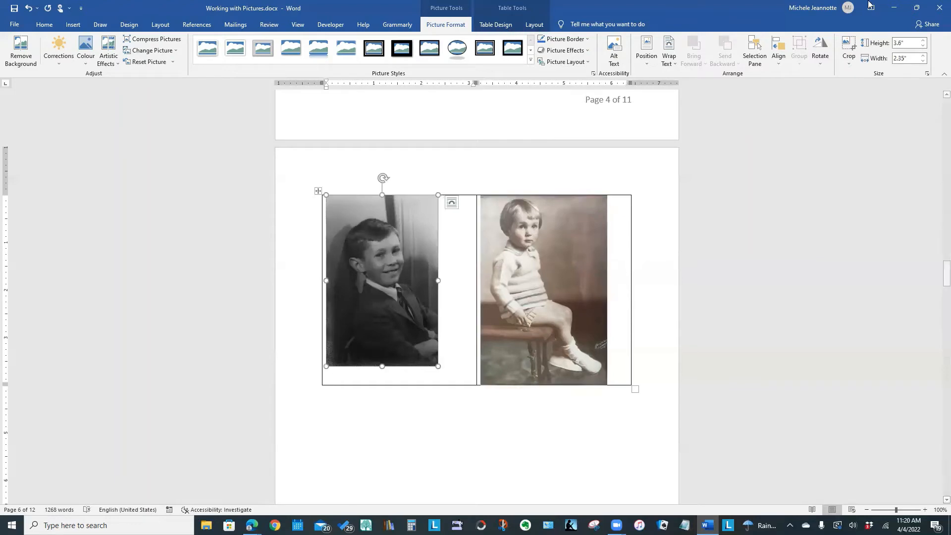
left_click(915, 43)
type("4")
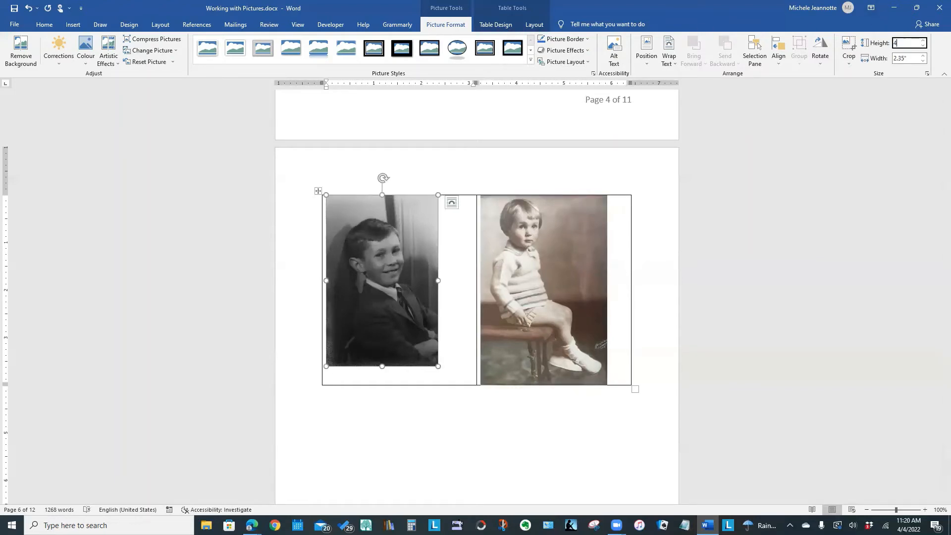
key("Return")
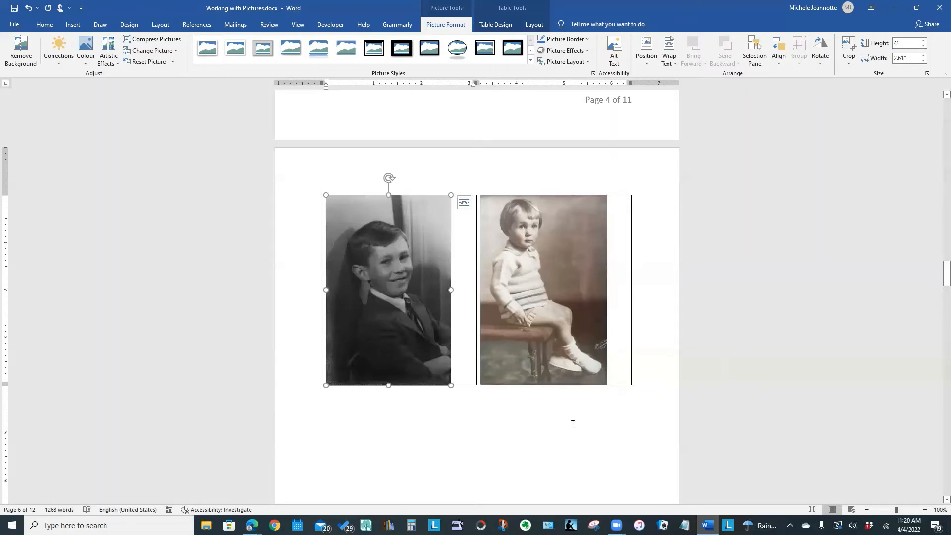
left_click(558, 434)
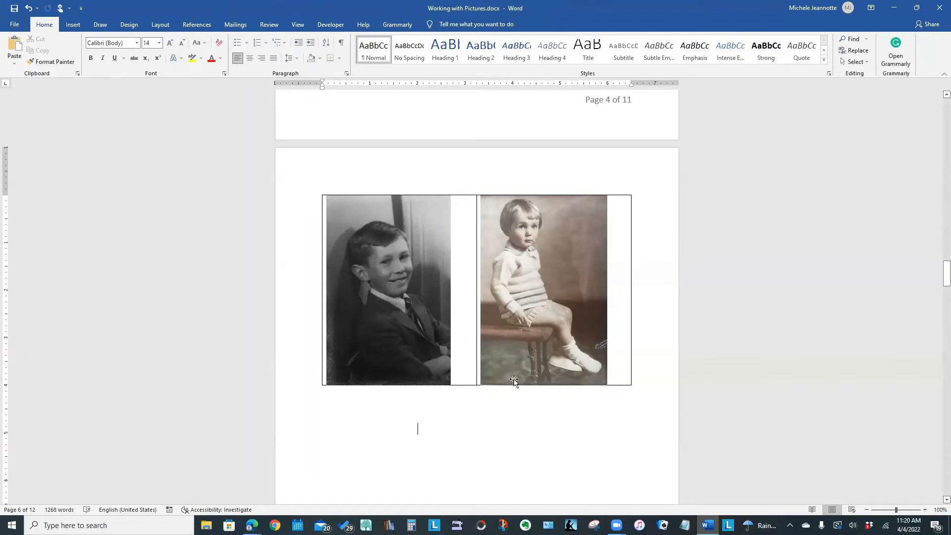
Apply the white-framed picture style with a thin shadowed edge to both photos in the table, and deselect them.
left_click(413, 284)
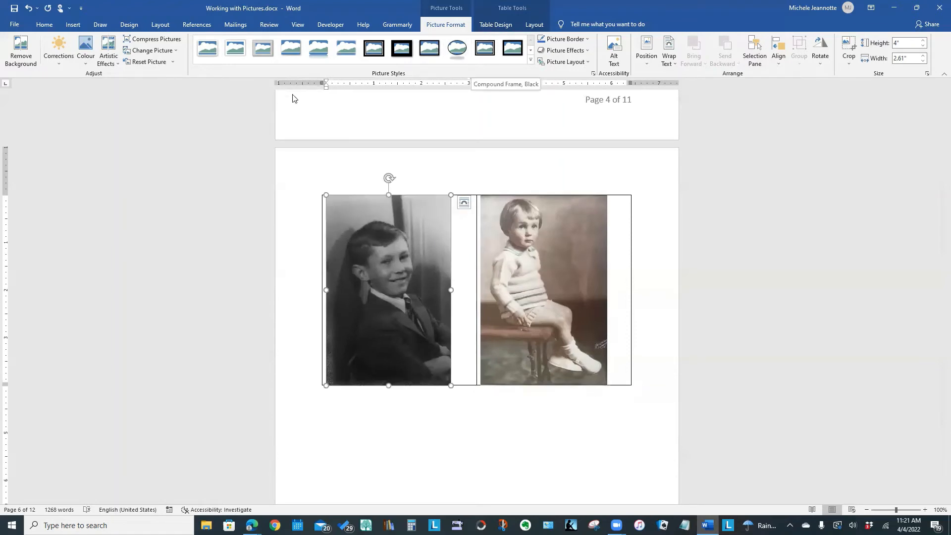
left_click(236, 49)
left_click(513, 266)
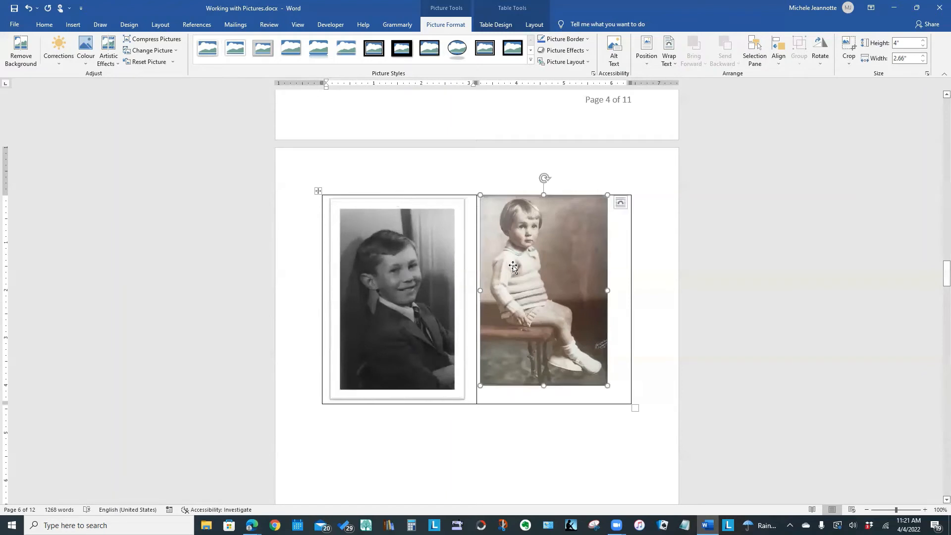
left_click(235, 48)
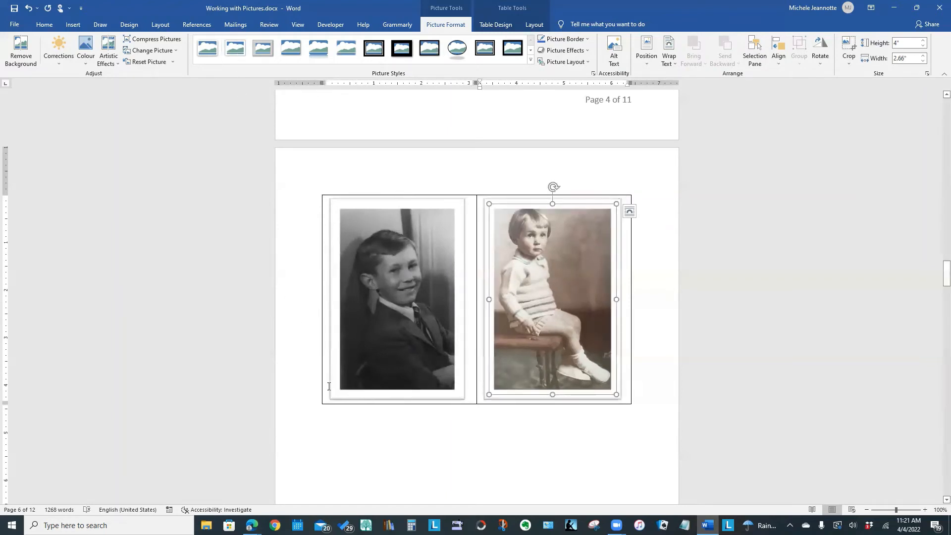
left_click(486, 438)
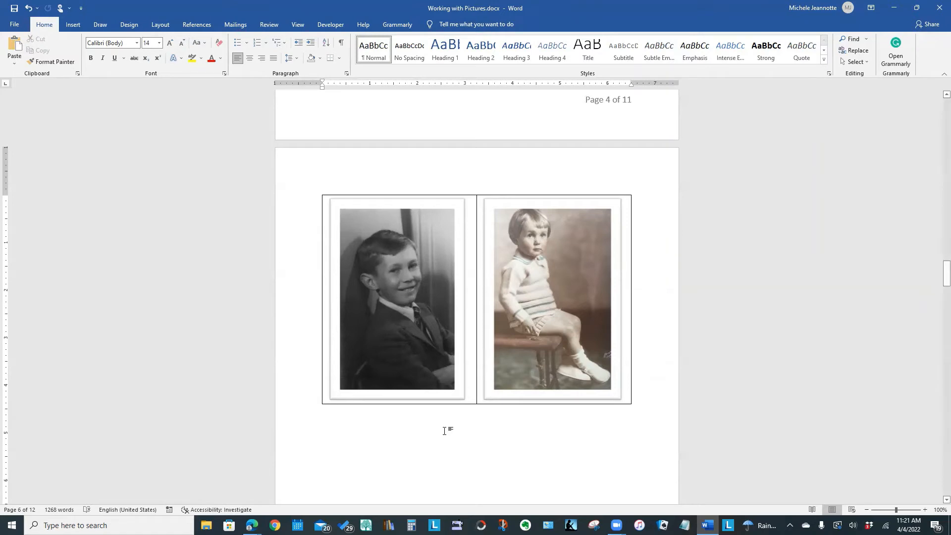
Widen both table columns by moving the table's outer left and right borders outward about 0.25" each.
left_click(503, 192)
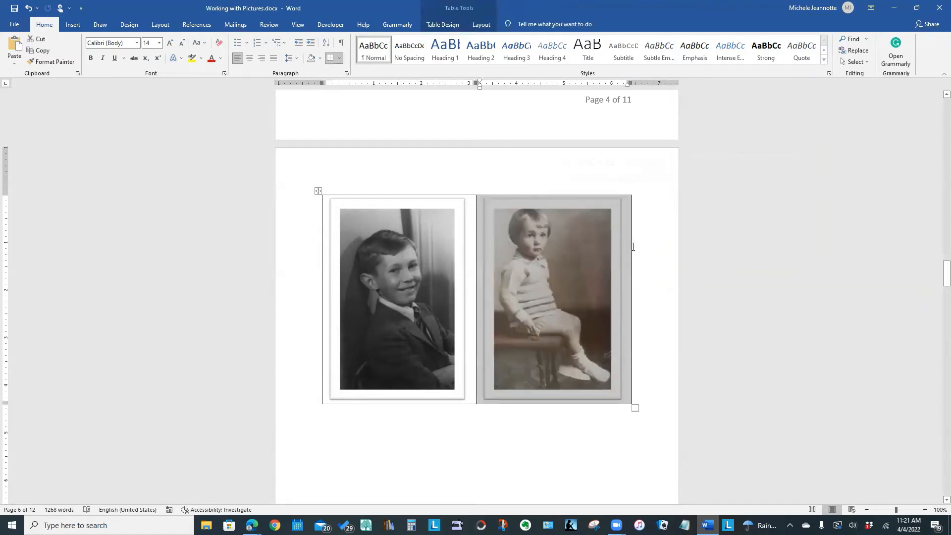
left_click_drag(630, 248, 644, 249)
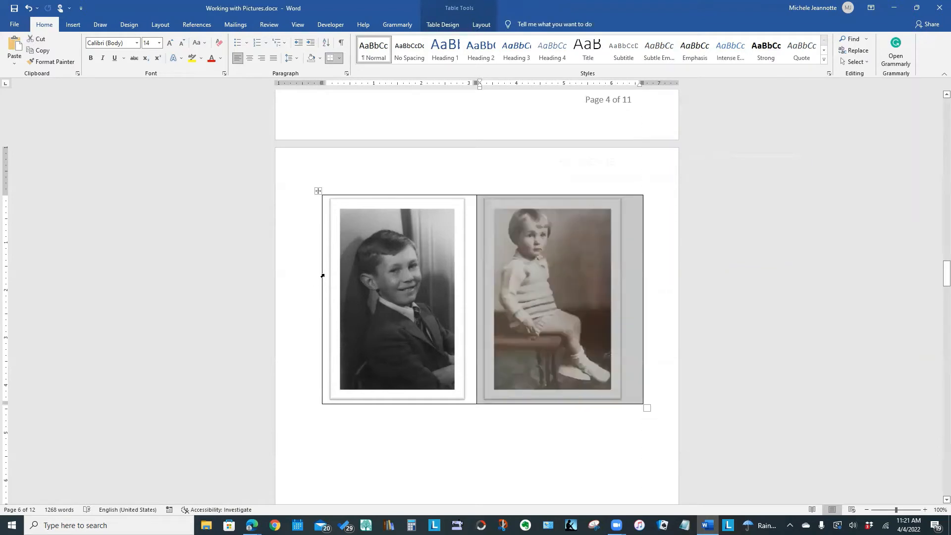
left_click(370, 189)
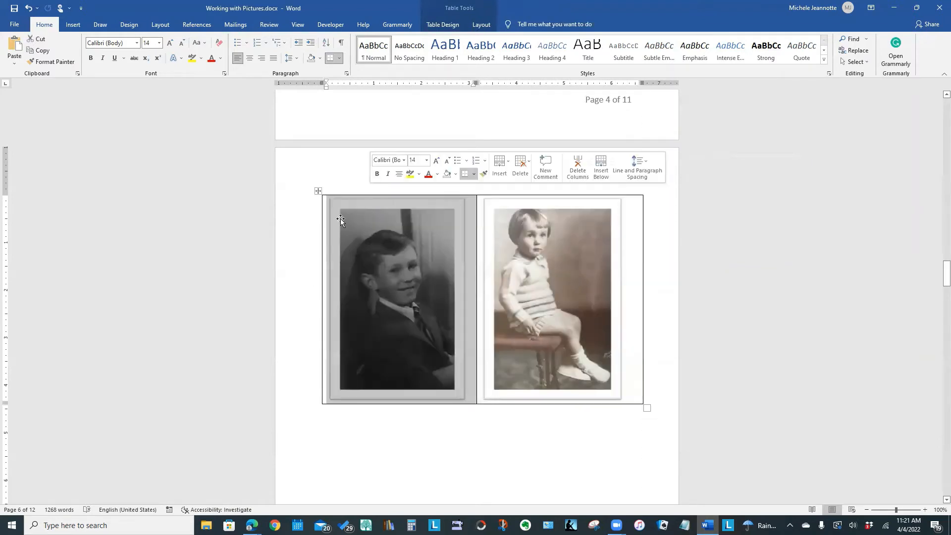
left_click_drag(322, 246, 311, 248)
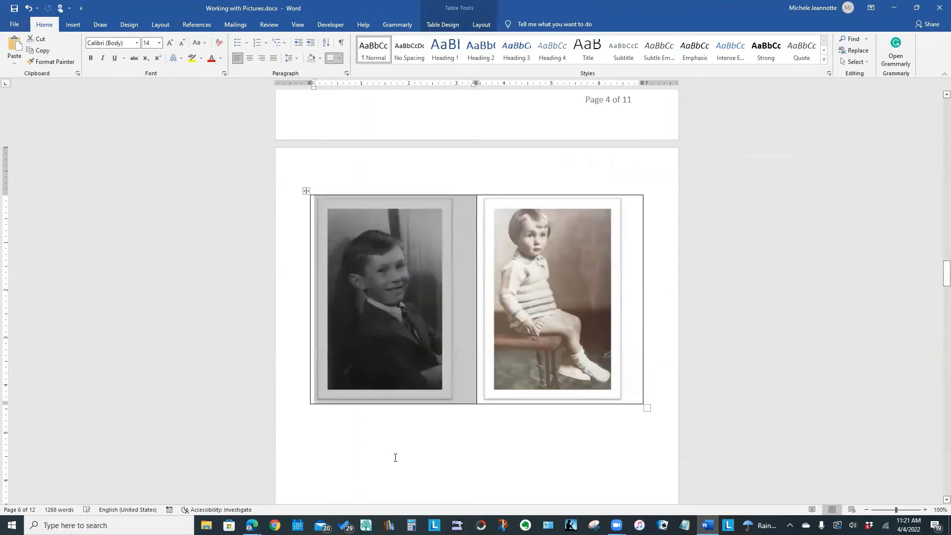
Right-align the seated child photo in its cell, justify the photo of the boy in a suit, and deselect the table.
left_click(529, 199)
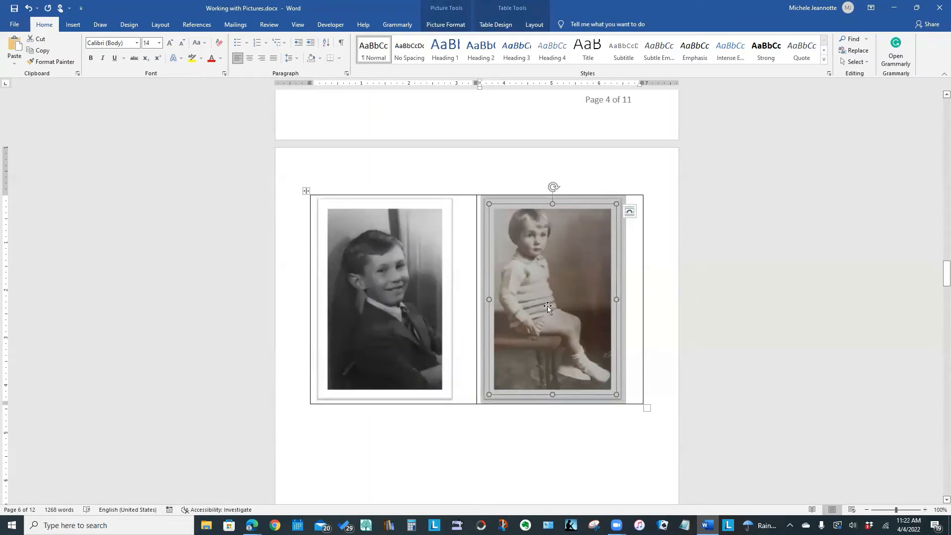
left_click(260, 59)
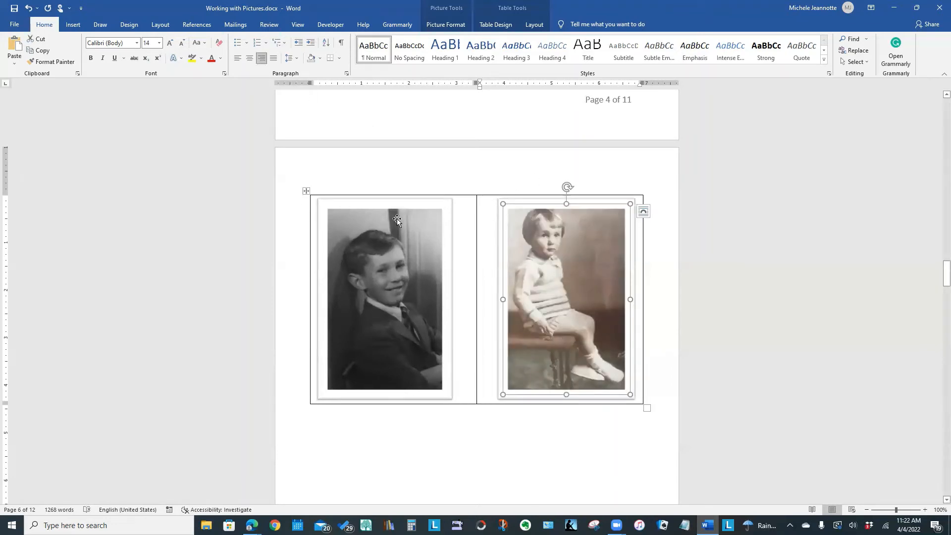
left_click(381, 189)
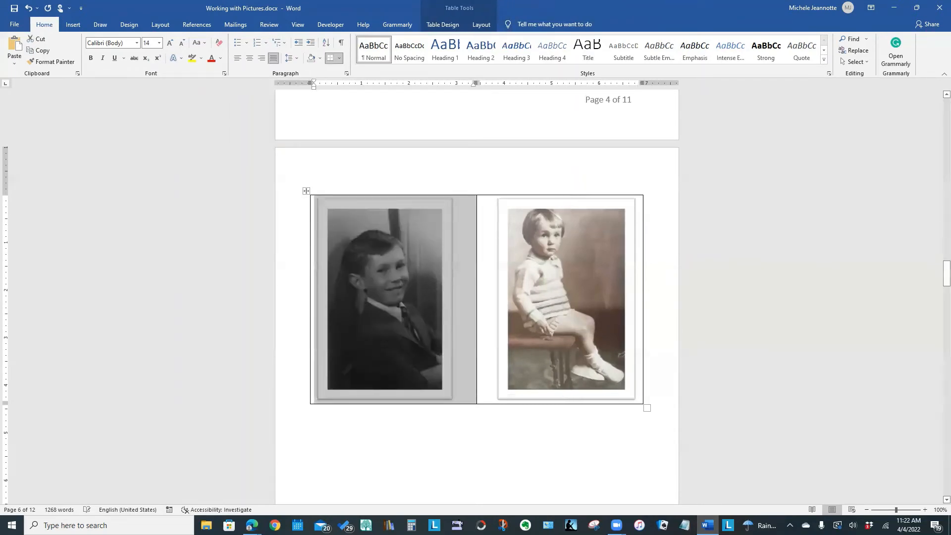
left_click(492, 479)
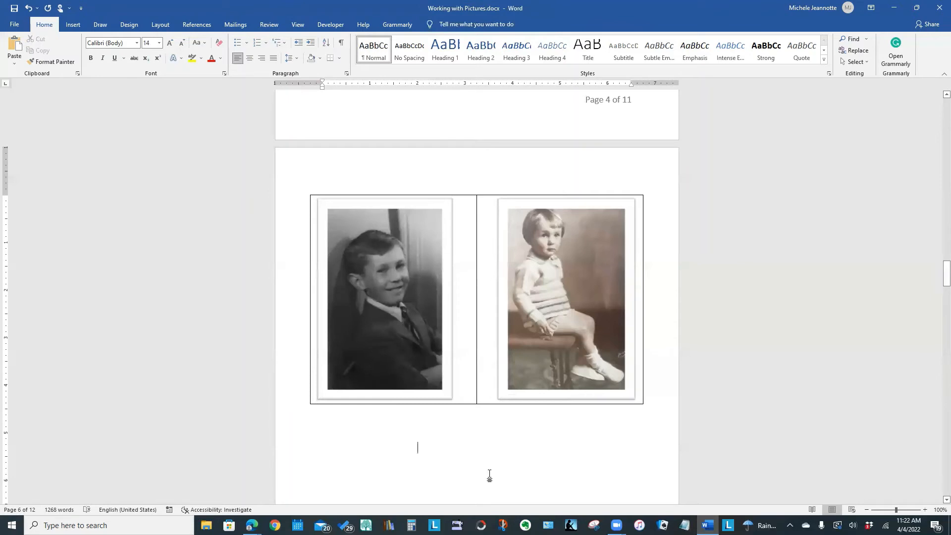
Select the whole photo table, apply No Border to it, and deselect it.
left_click(290, 276)
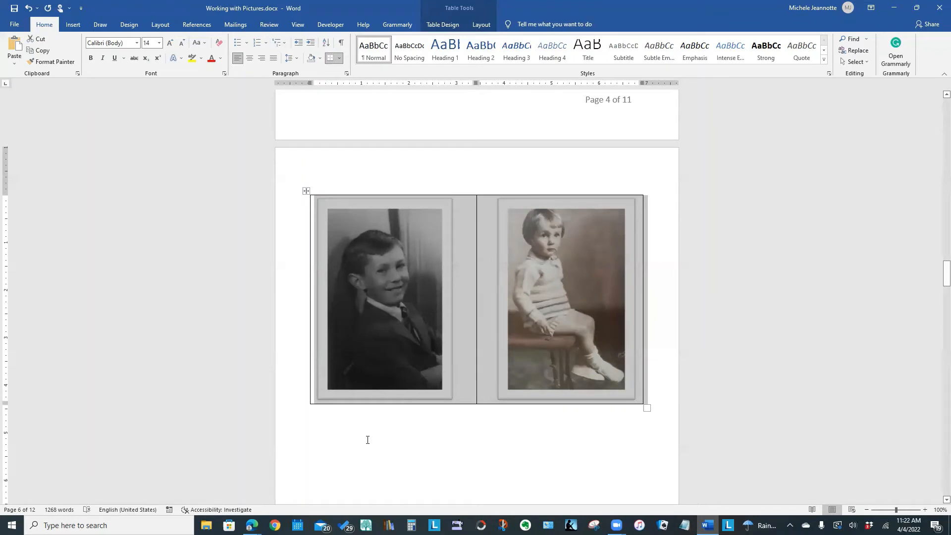
left_click(385, 446)
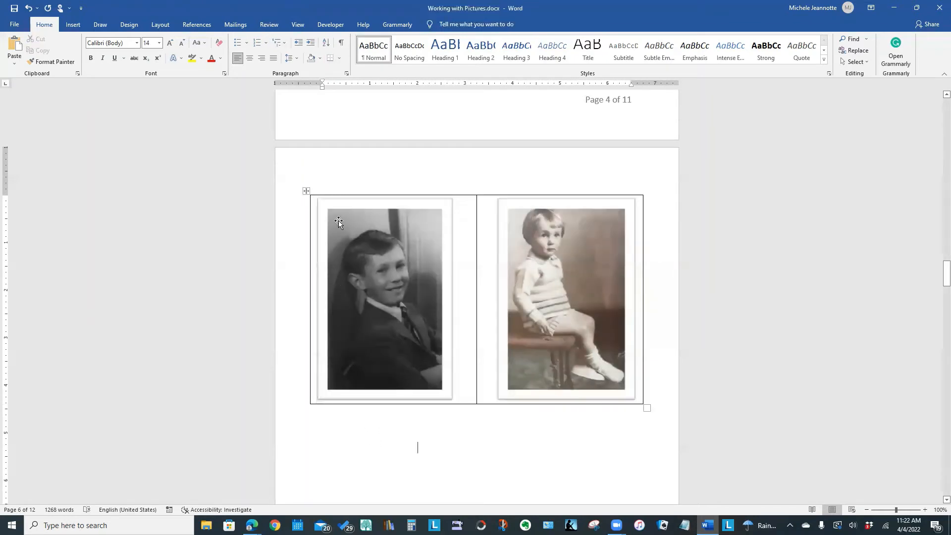
left_click(305, 192)
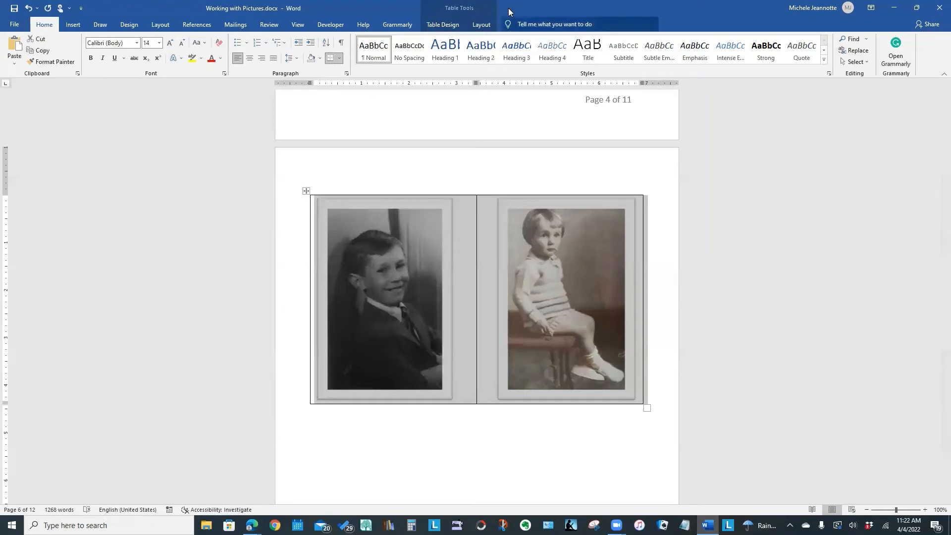
left_click(445, 26)
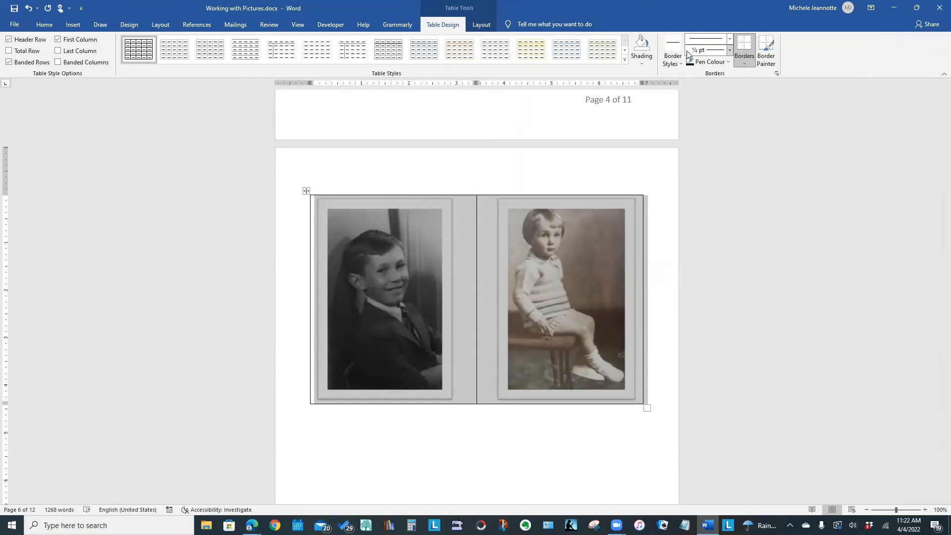
left_click(746, 62)
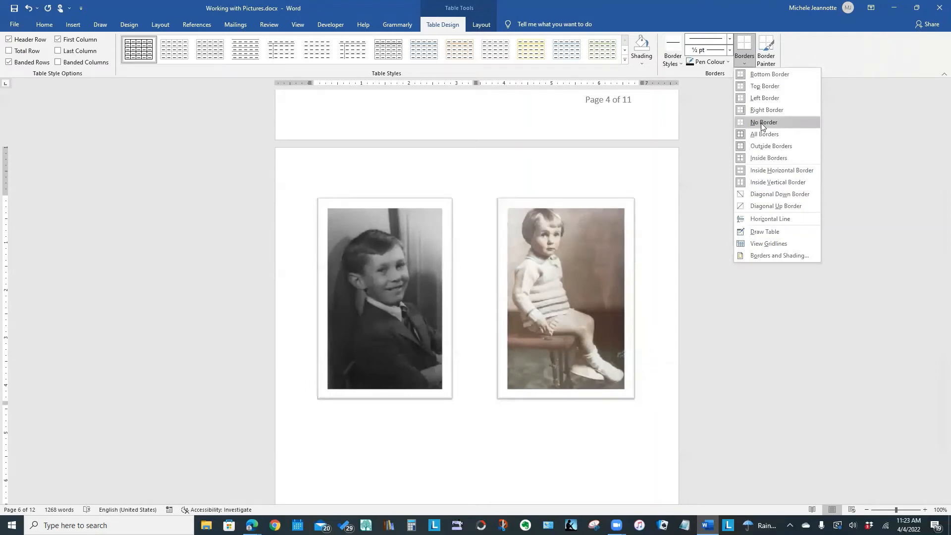
left_click(761, 123)
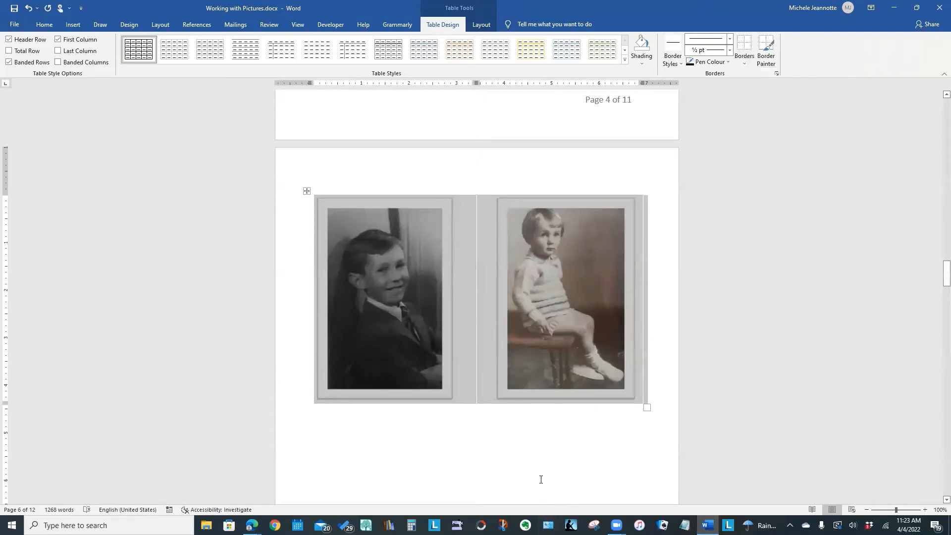
left_click(539, 480)
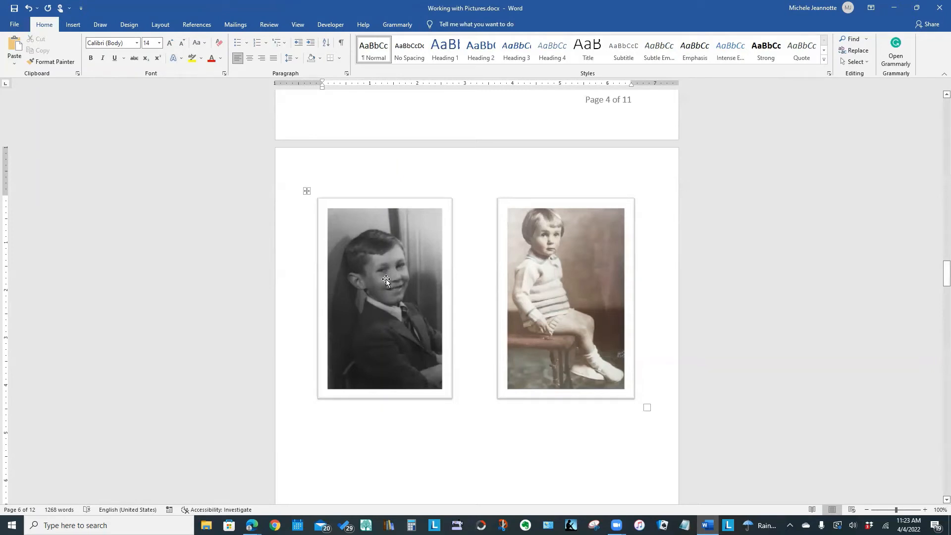
Apply All Borders to the whole photo table and deselect it.
left_click(306, 192)
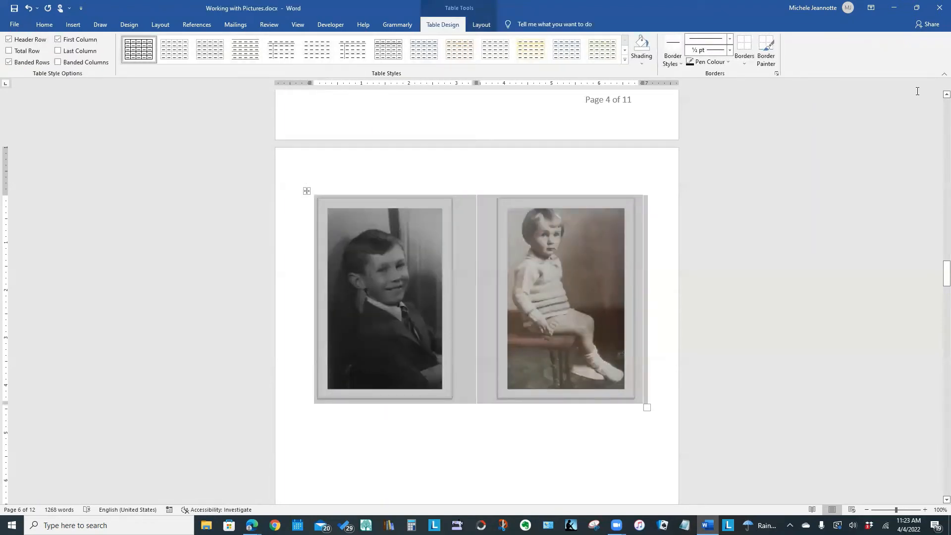
left_click(746, 64)
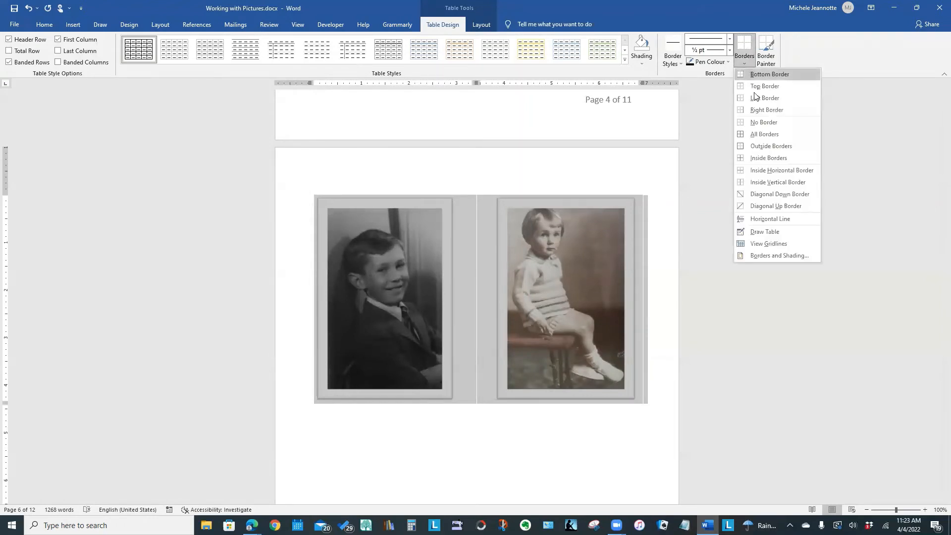
left_click(769, 135)
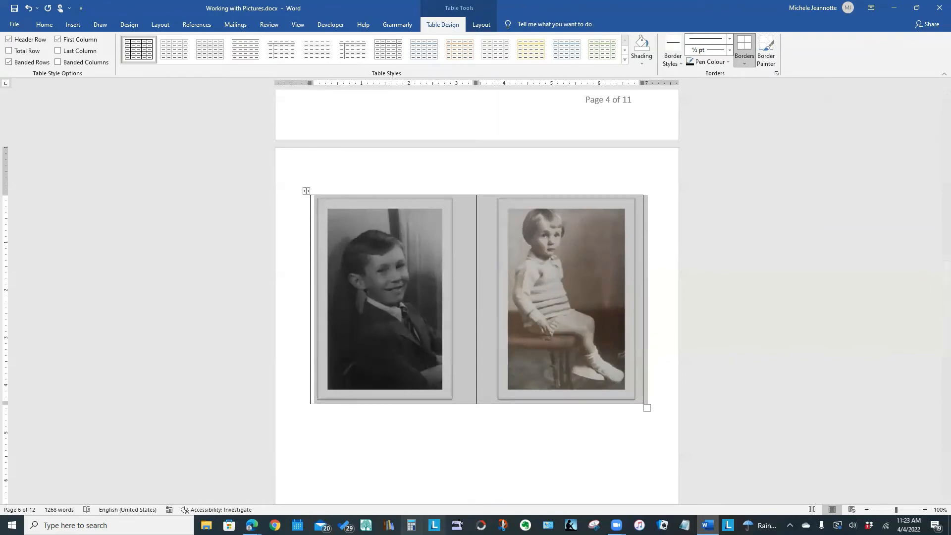
left_click(442, 476)
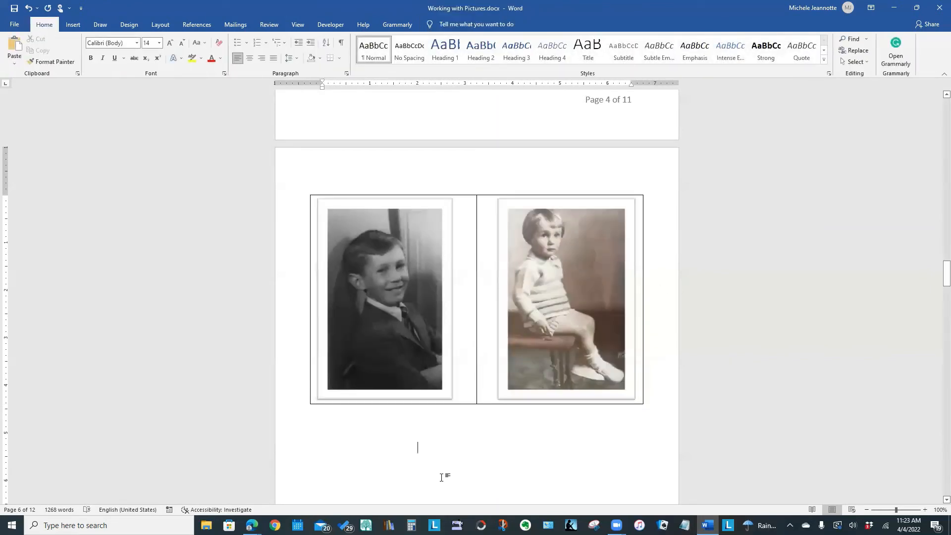
Insert a caption below the photo of the boy in a suit with the Photo label and the text "New Photo of Dad".
left_click(389, 380)
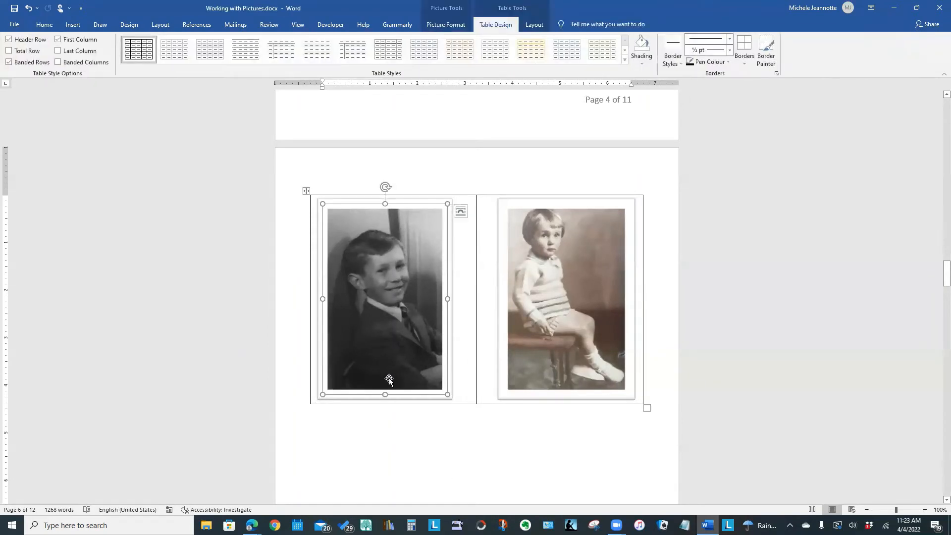
left_click(188, 25)
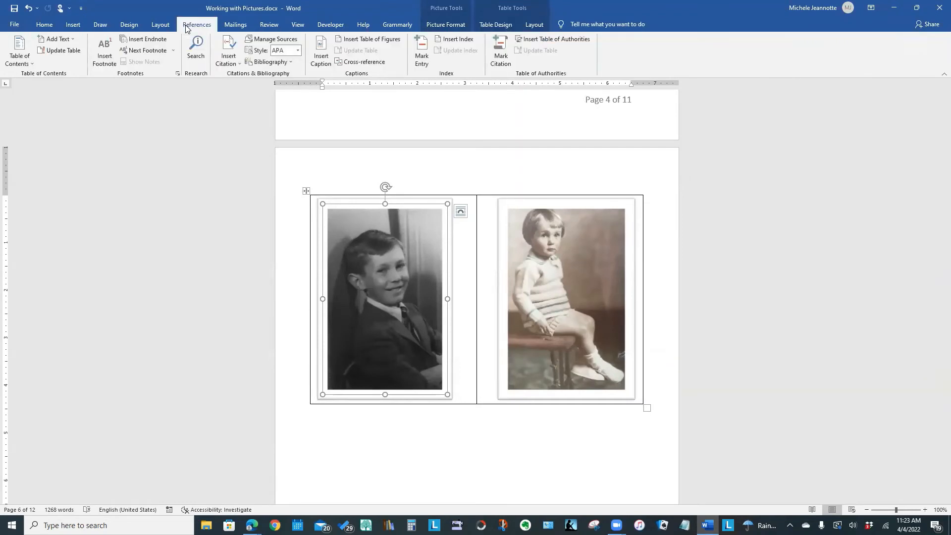
left_click(325, 60)
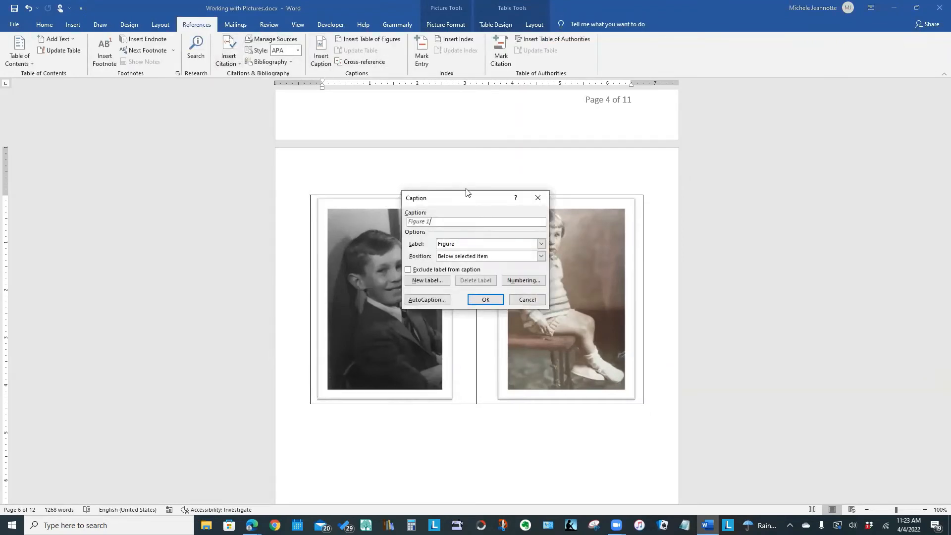
left_click(451, 244)
left_click(446, 266)
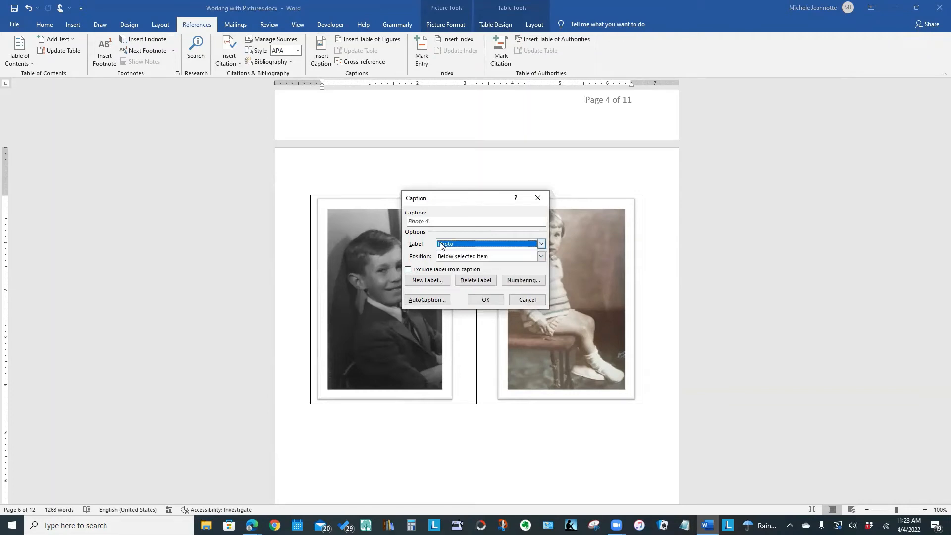
left_click(439, 224)
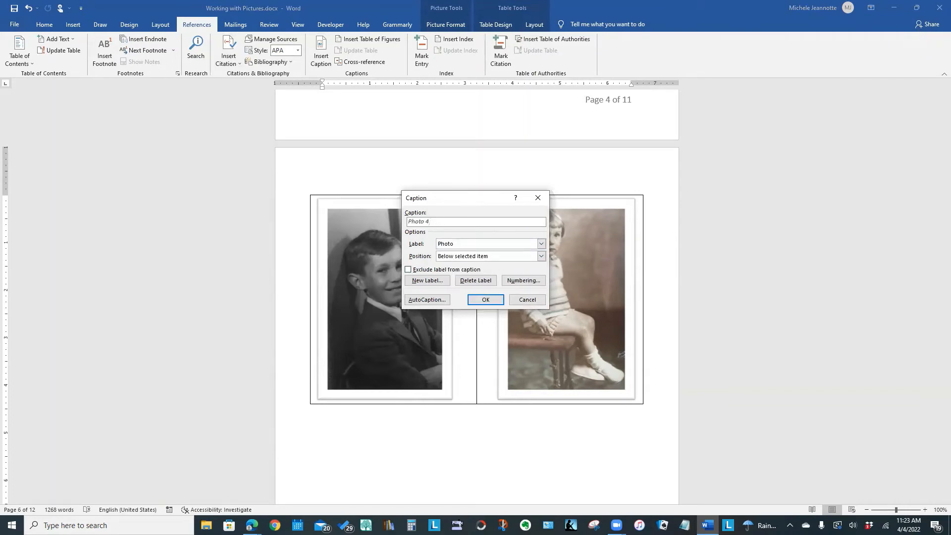
type("New Photo of Dad")
left_click(493, 301)
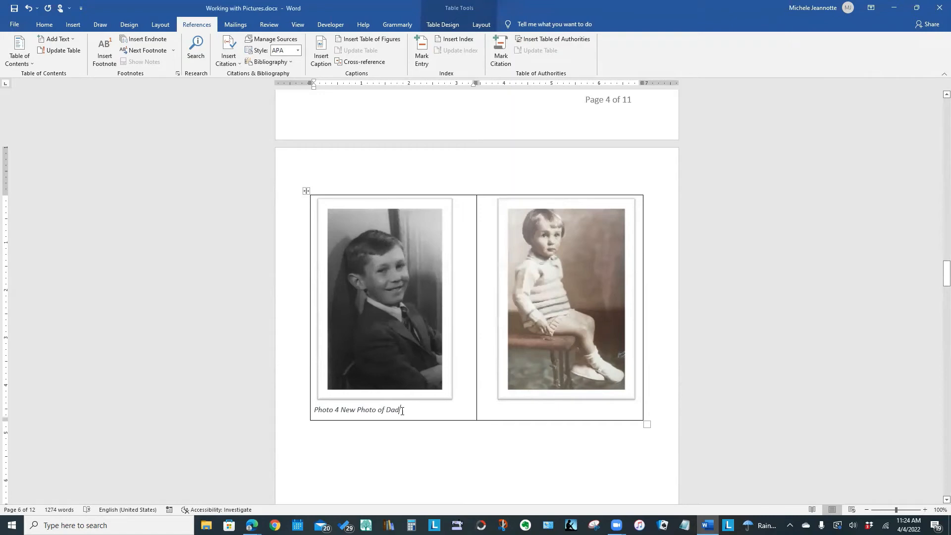
Center the caption under the photo of the boy in a suit and deselect it.
left_click_drag(401, 410, 295, 411)
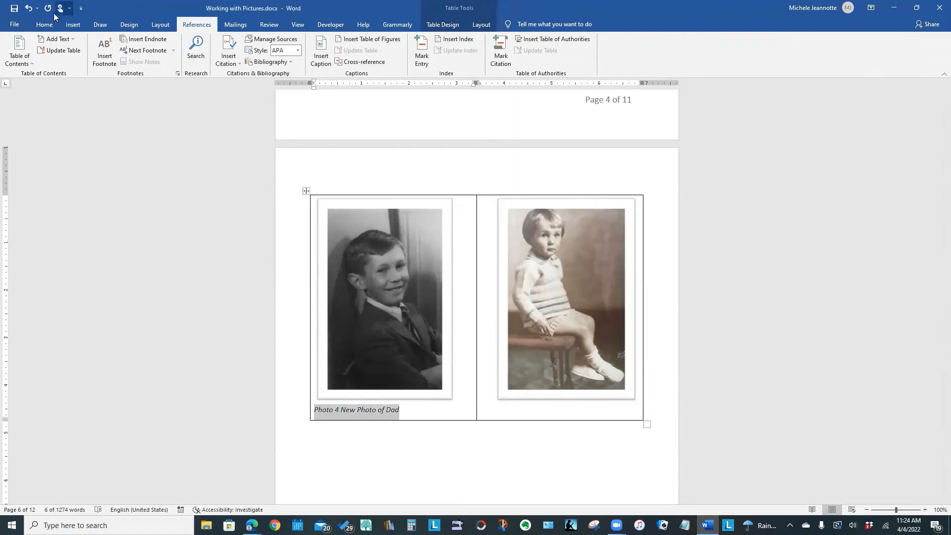
left_click(44, 24)
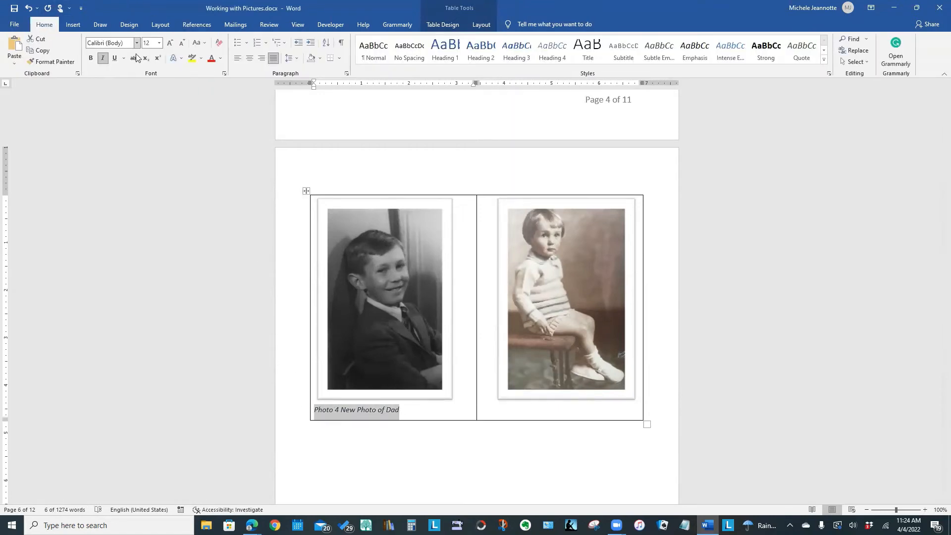
left_click(252, 62)
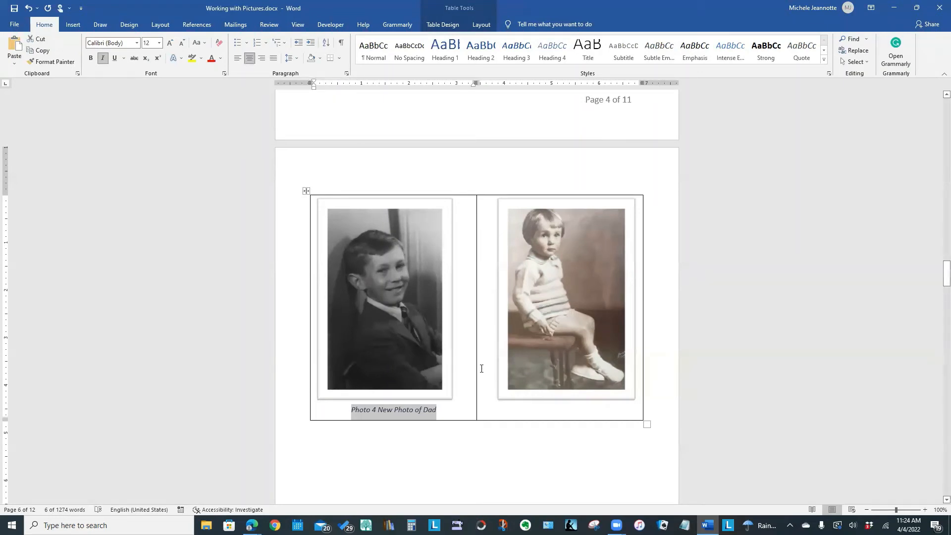
left_click(485, 463)
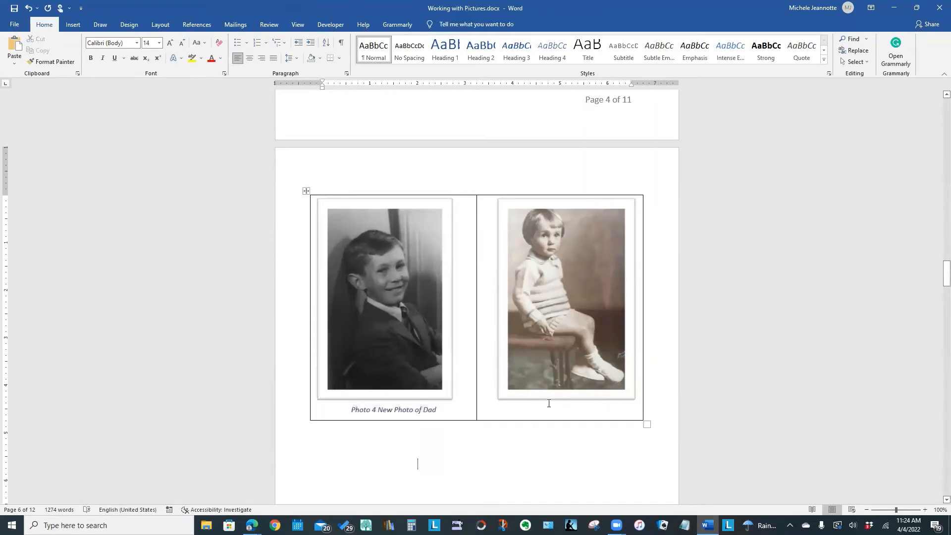
Insert a caption below the seated child photo with the Photo label and the text "New Photo".
left_click(555, 365)
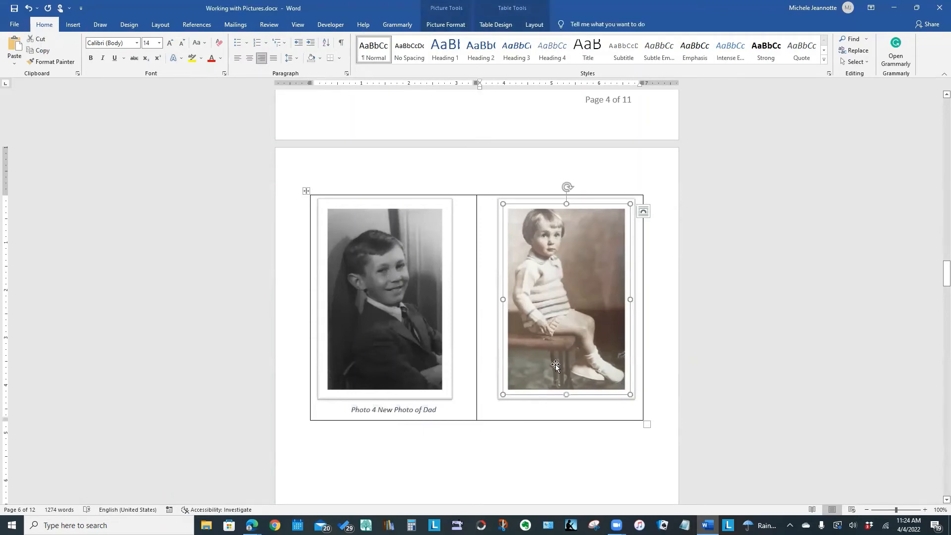
left_click(198, 26)
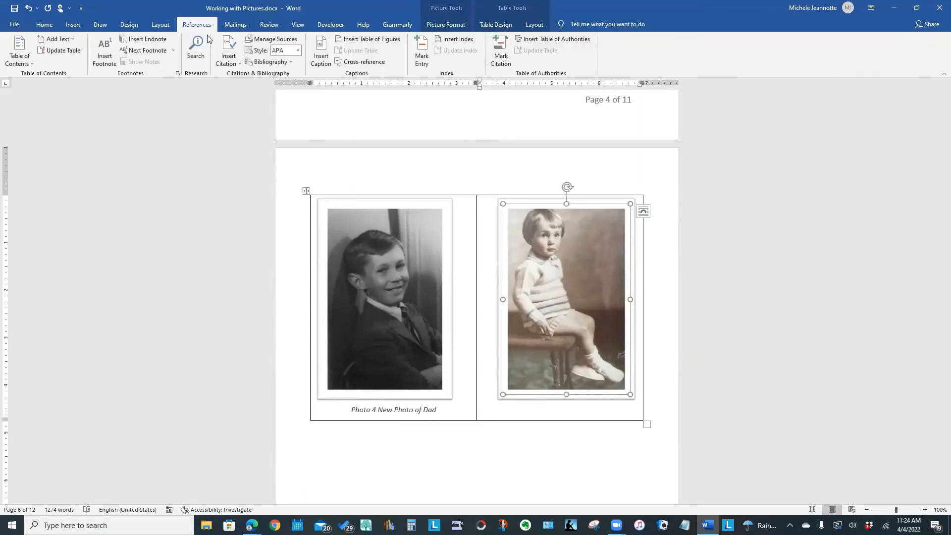
left_click(321, 52)
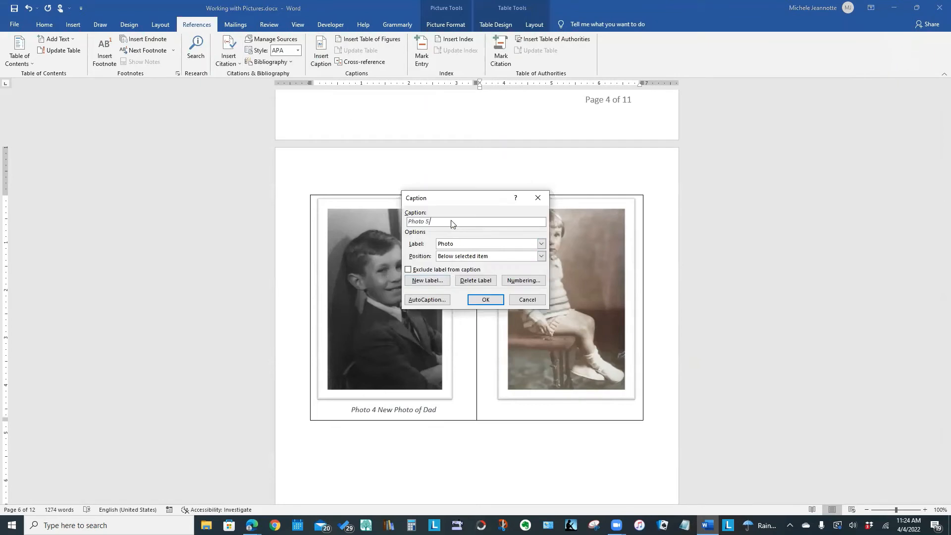
type("New Photo")
key("Return")
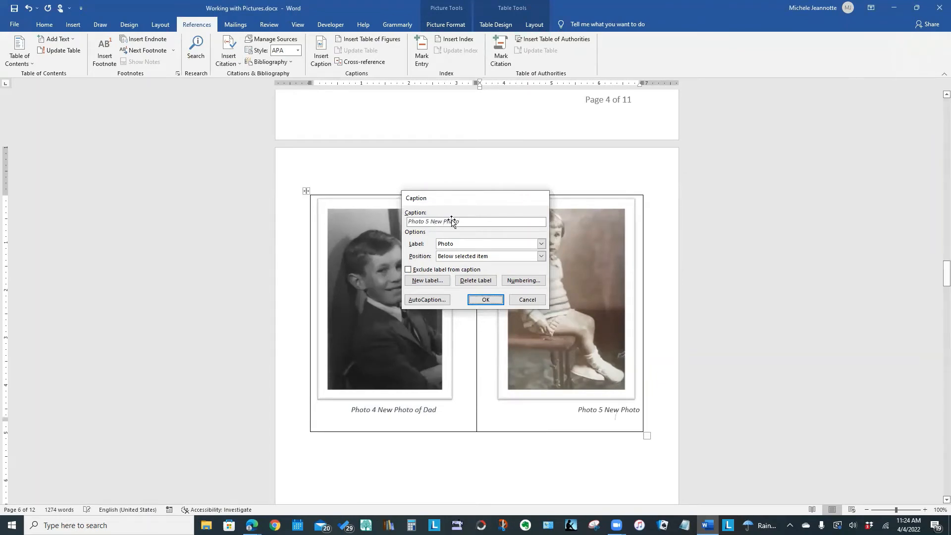
Center the caption under the seated child photo.
triple_click(556, 409)
left_click(52, 28)
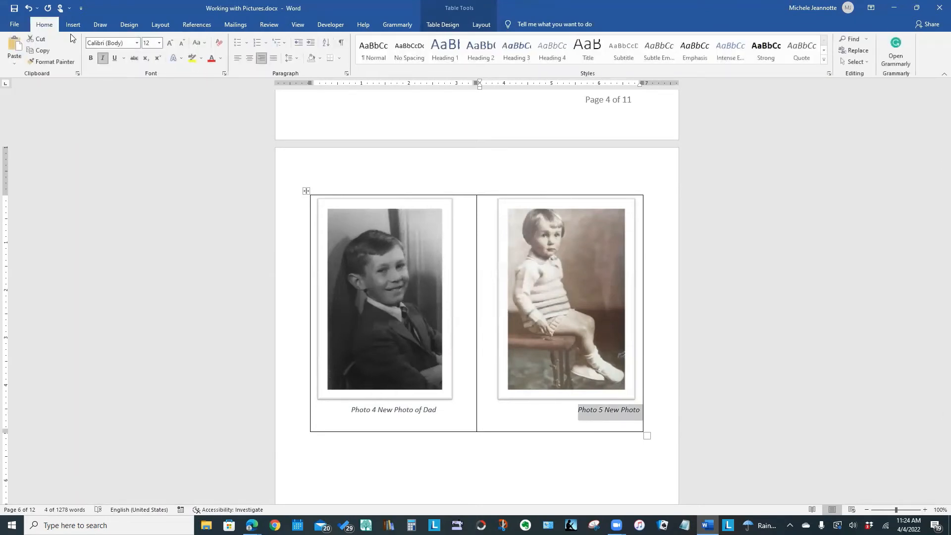
left_click(249, 58)
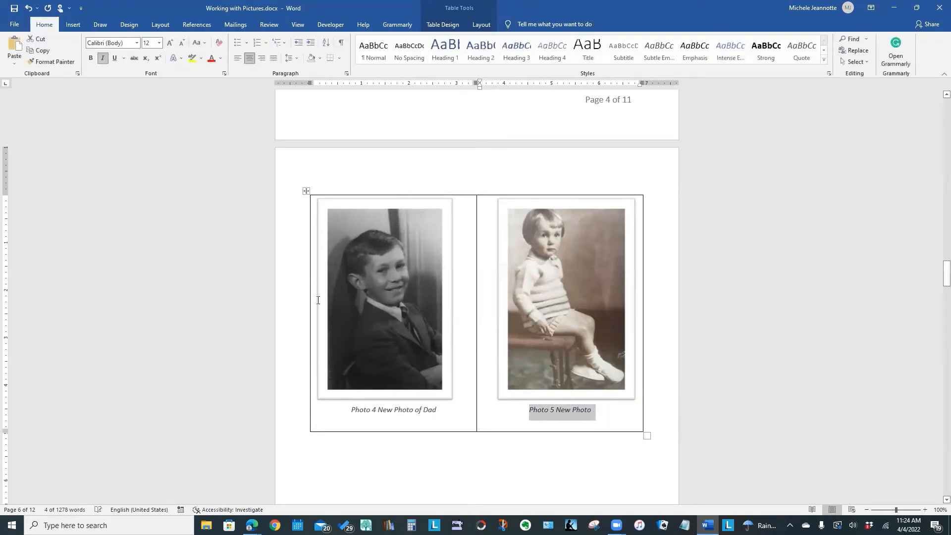
Remove all borders from the table holding the two captioned photos and deselect it.
left_click(476, 474)
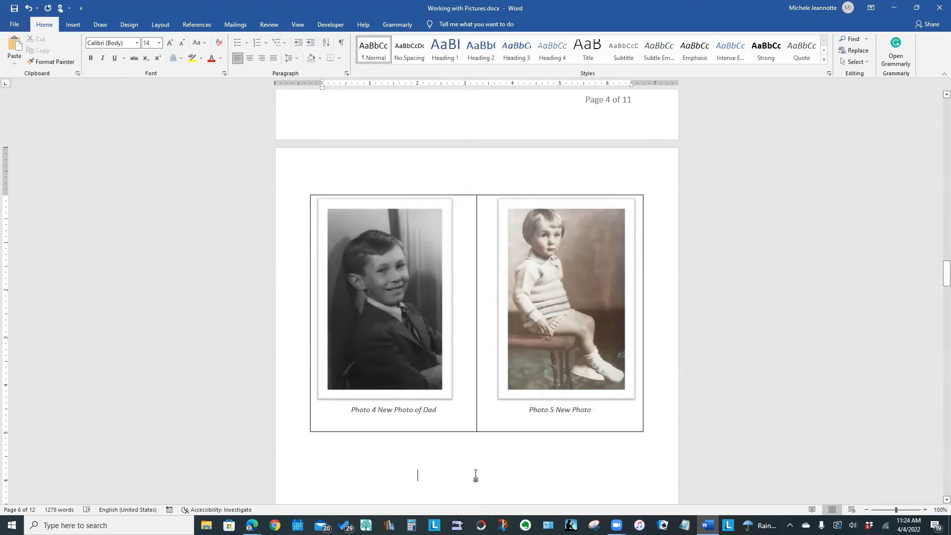
left_click(288, 306)
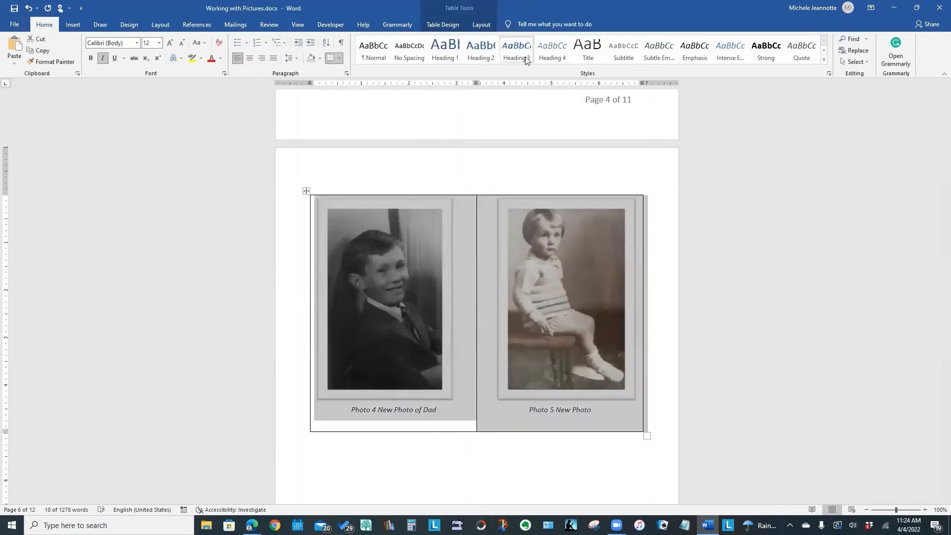
left_click(442, 25)
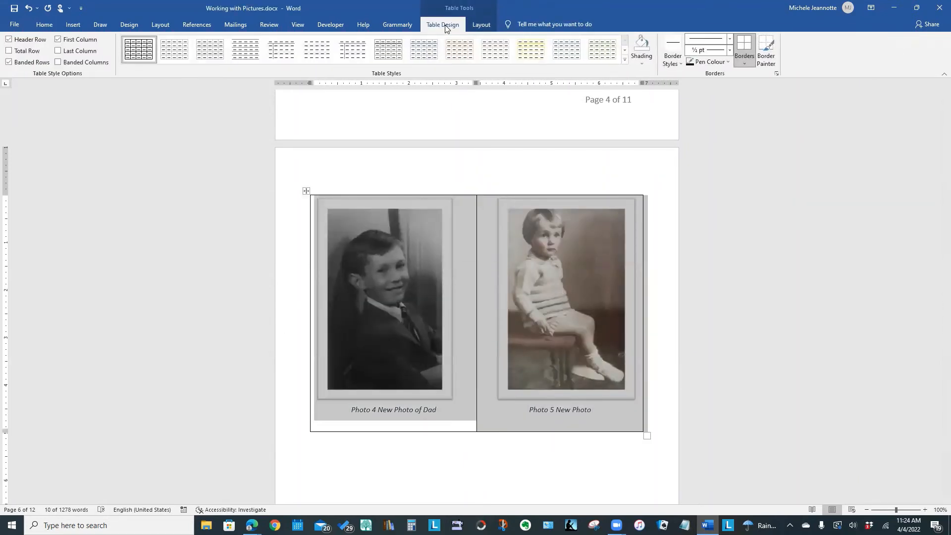
left_click(744, 62)
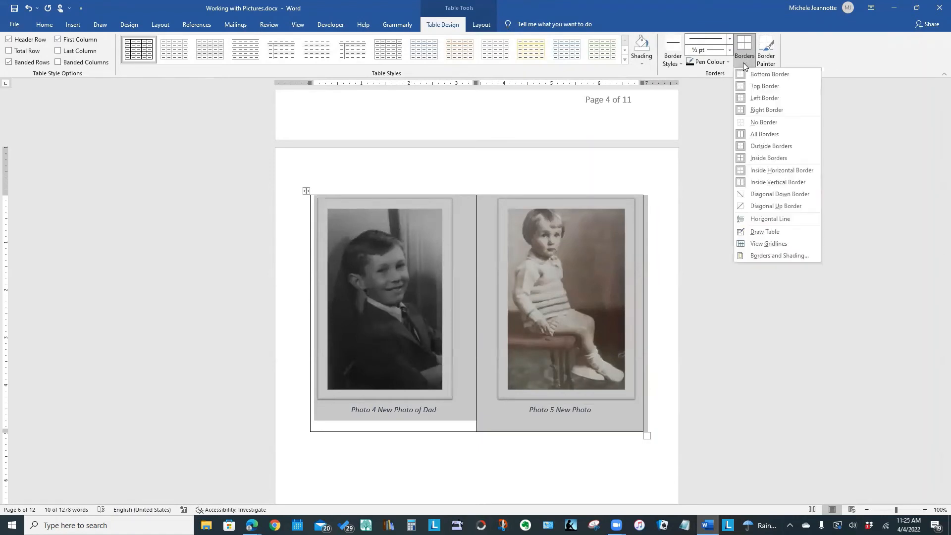
left_click(758, 119)
left_click(582, 475)
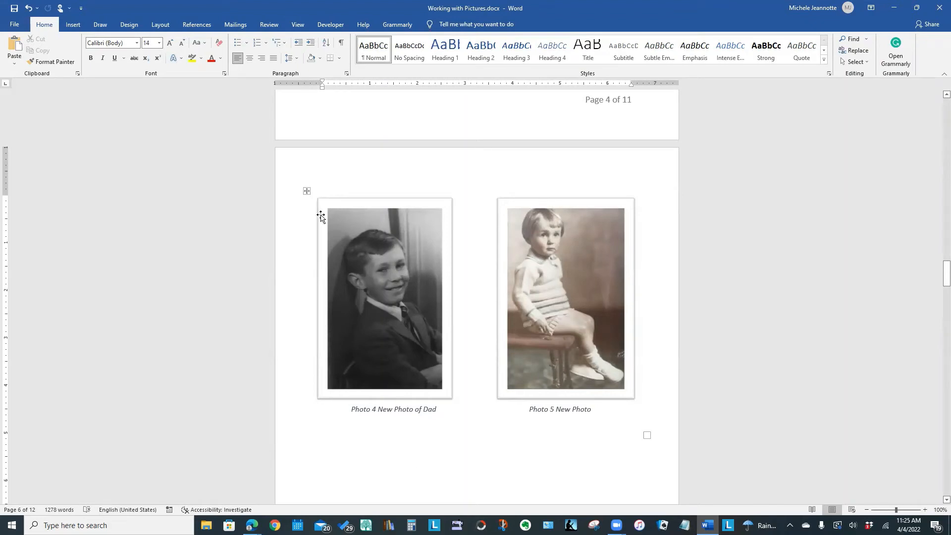
Move the two-photo table to a new line after "select Pictures," under the Cropping Pictures and Adding Frames heading.
left_click(305, 193)
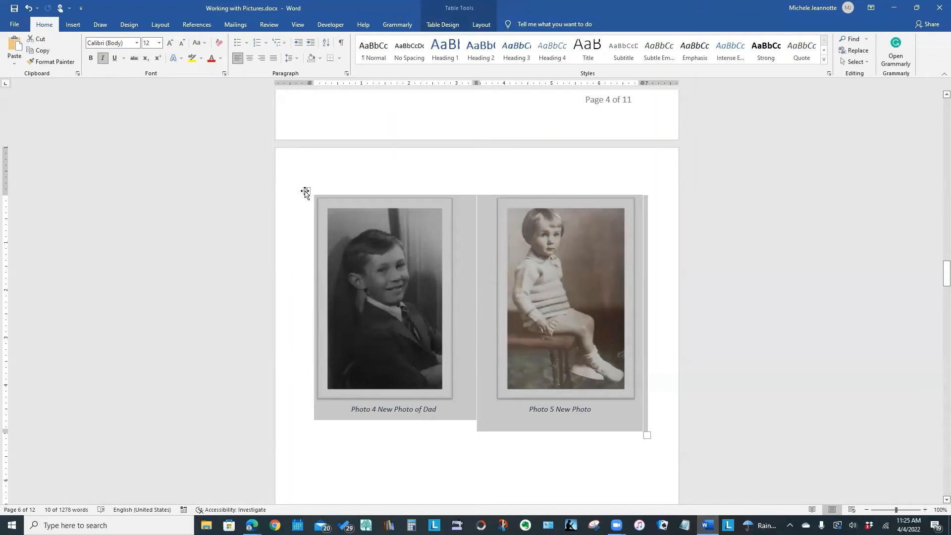
right_click(299, 243)
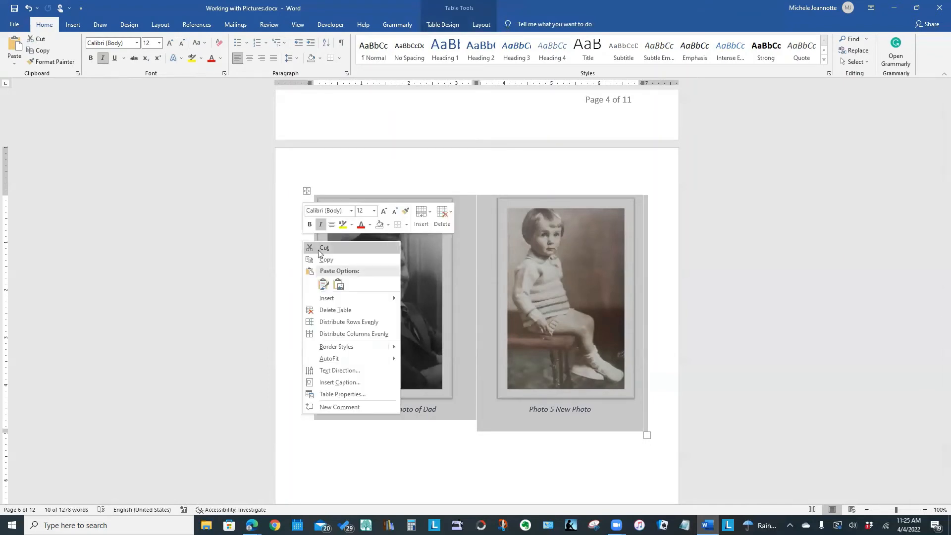
left_click(324, 248)
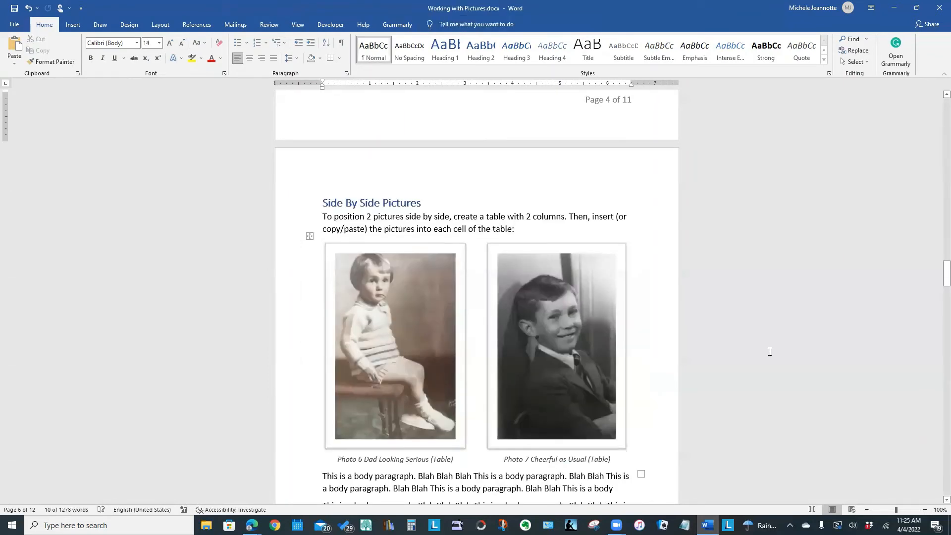
scroll(659, 310, "up", 3)
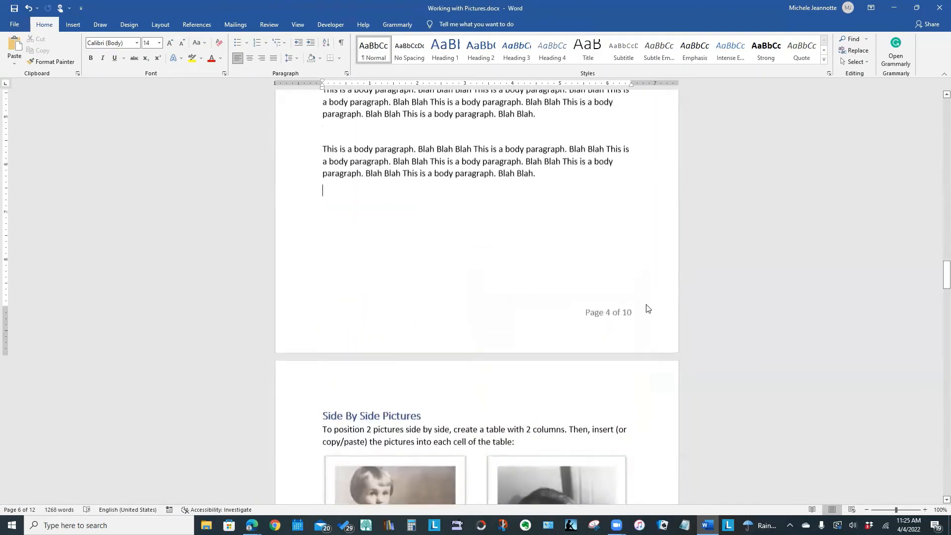
left_click_drag(938, 275, 937, 180)
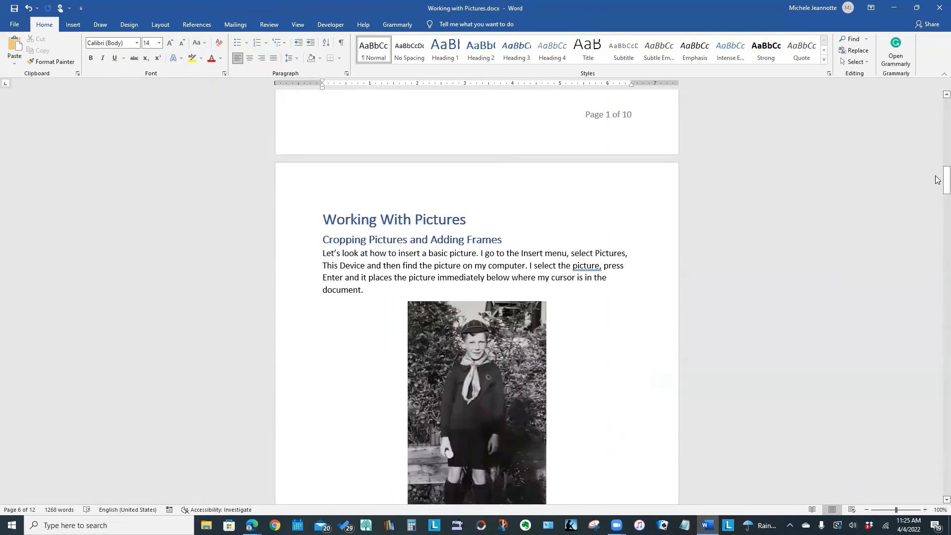
left_click(323, 268)
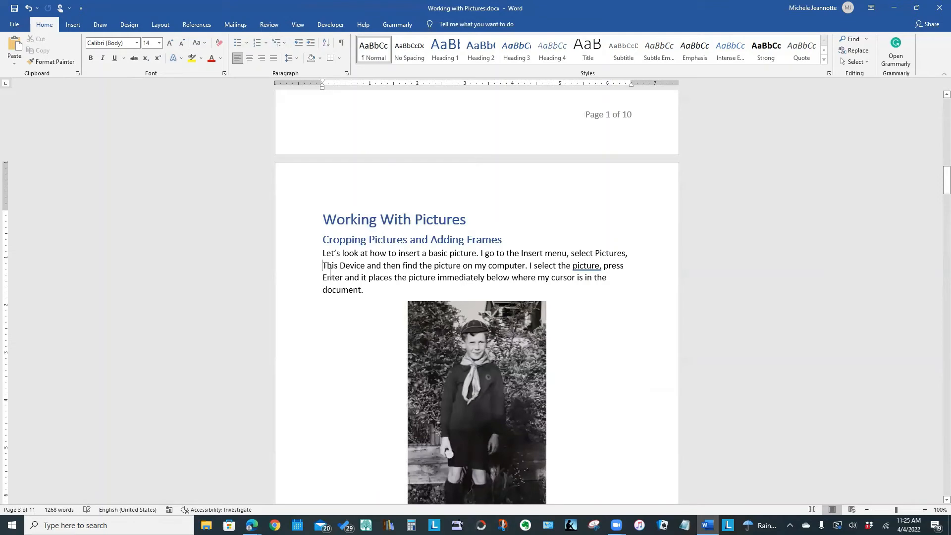
key("Return")
key("Return")
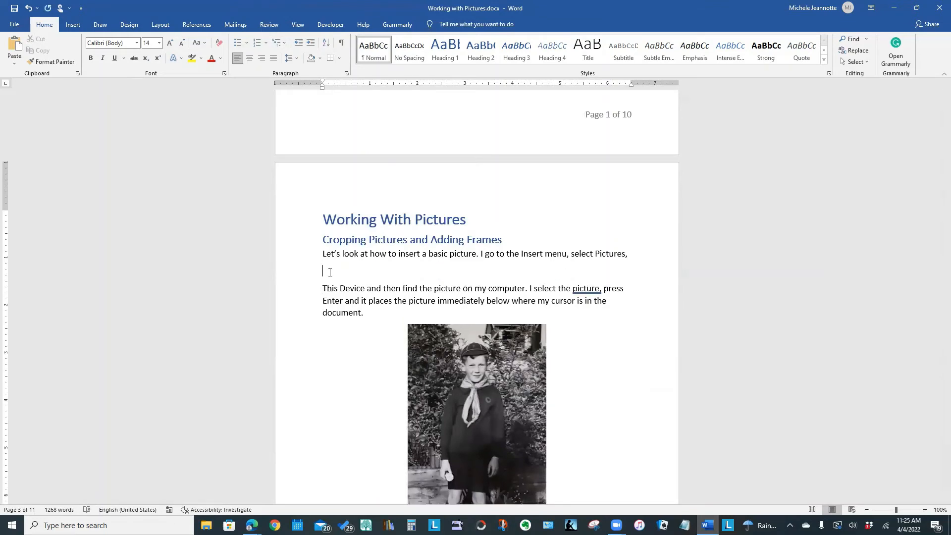
key("ctrl+v")
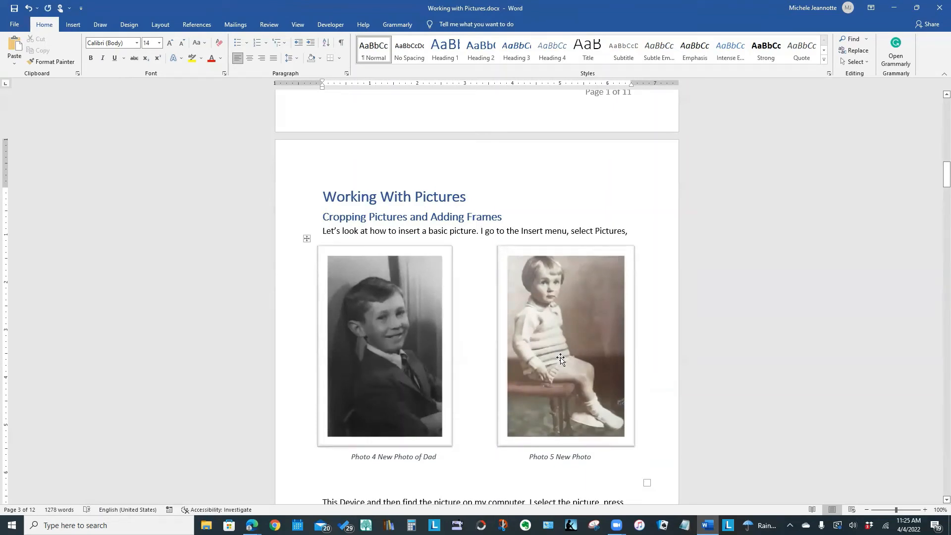
Examine the sample layouts under Side By Side Pictures and Pictures and Text Side By Side, and return to the moved table.
scroll(679, 265, "down", 5)
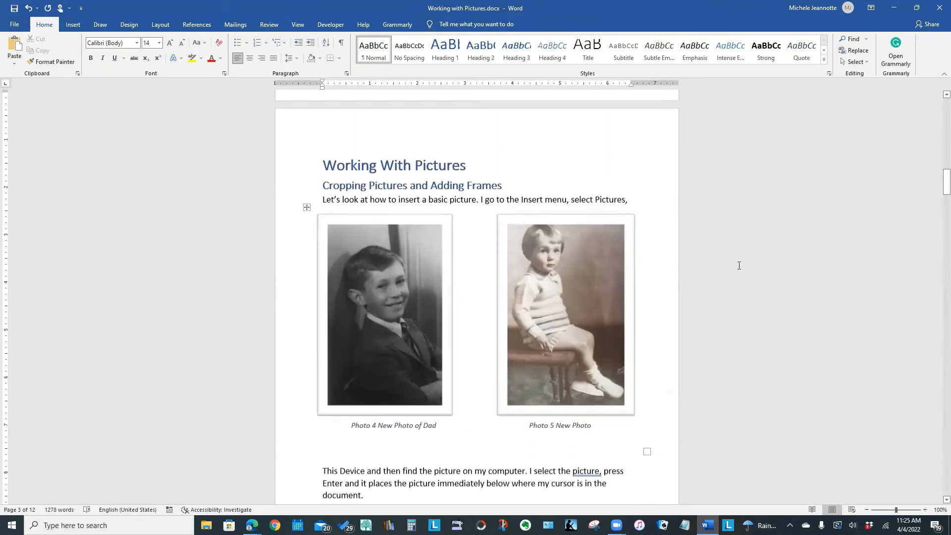
scroll(717, 277, "down", 18)
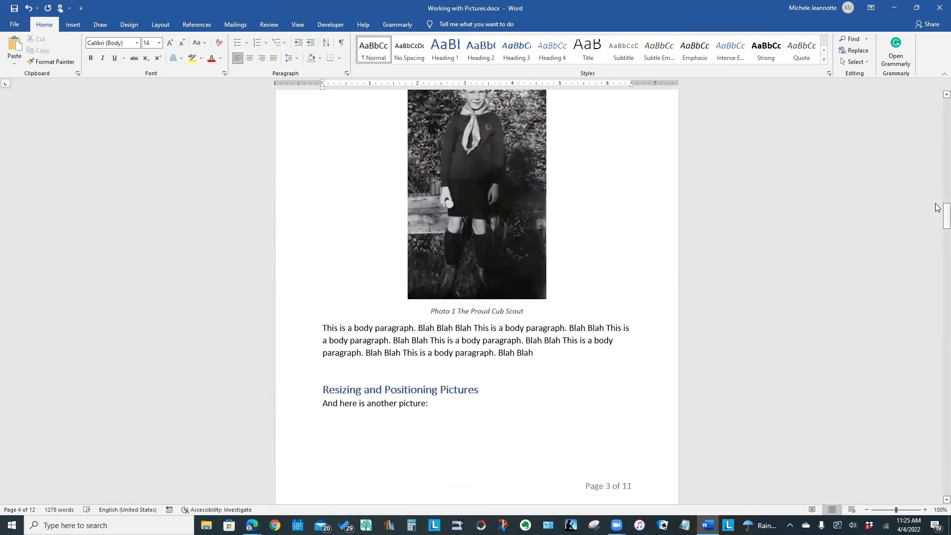
left_click_drag(937, 214, 937, 307)
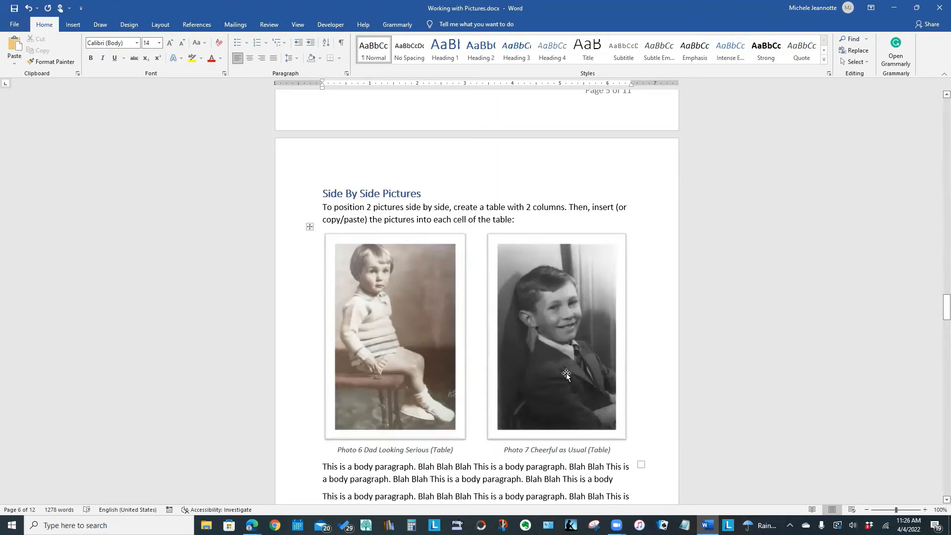
left_click_drag(937, 307, 937, 337)
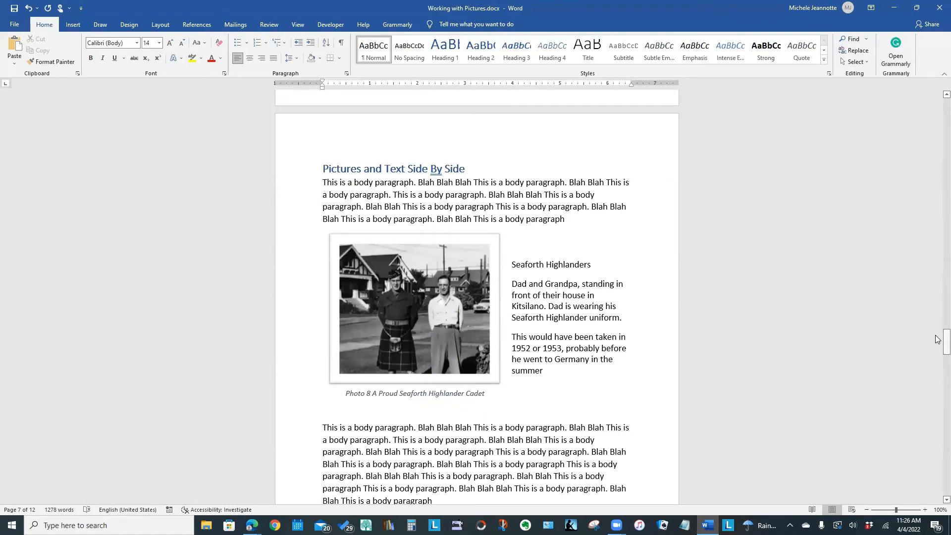
left_click_drag(936, 339, 937, 174)
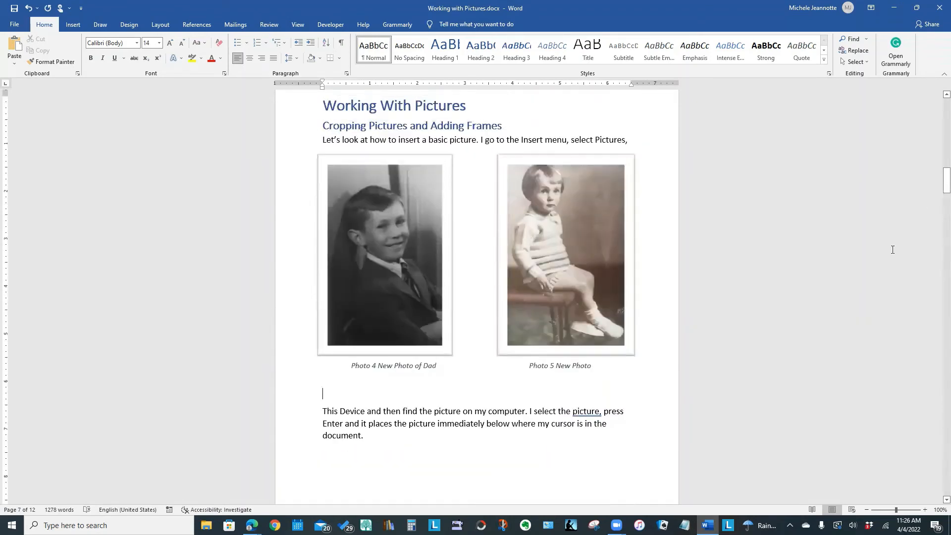
Delete the seated child photo and its caption from the moved table.
left_click(543, 284)
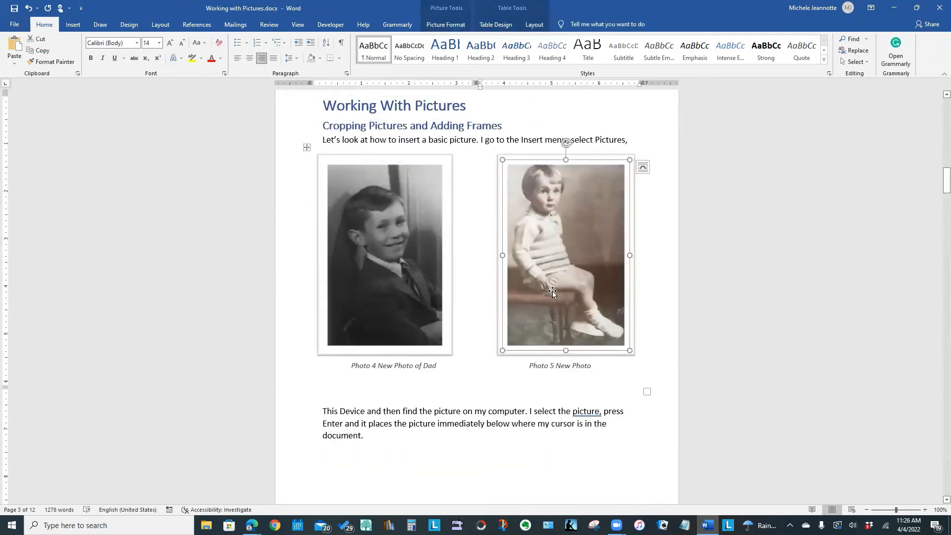
key("Delete")
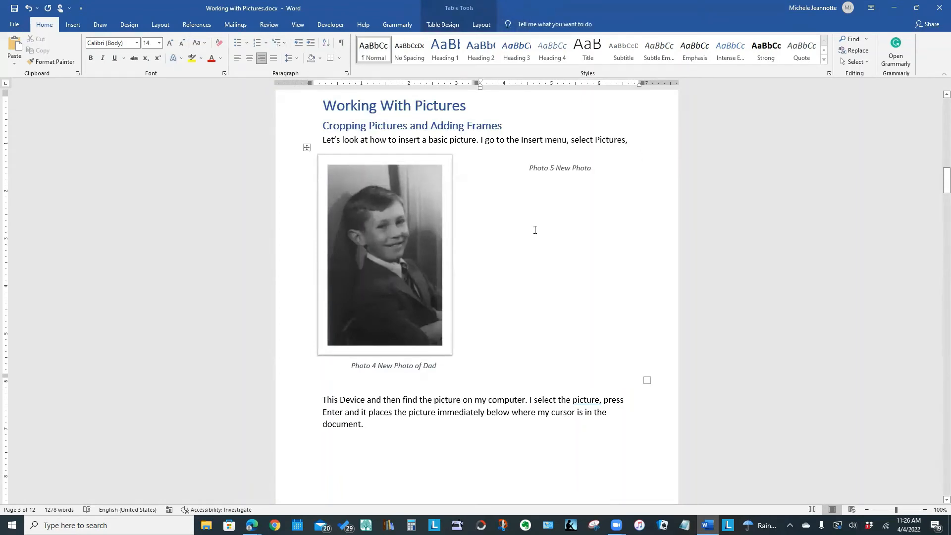
left_click_drag(526, 167, 624, 171)
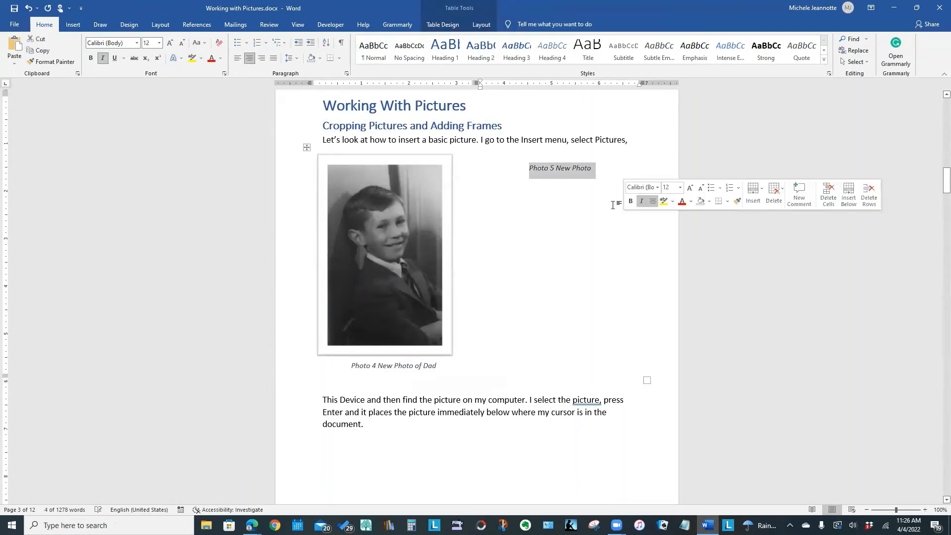
key("Delete")
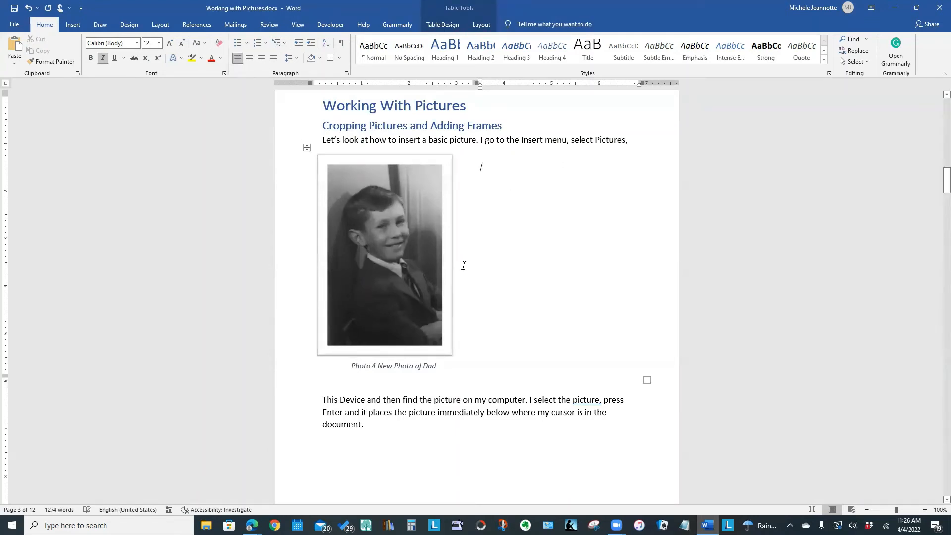
Enter "Type text here. Blah blah blah" in the Normal style in the emptied table cell.
type("Th")
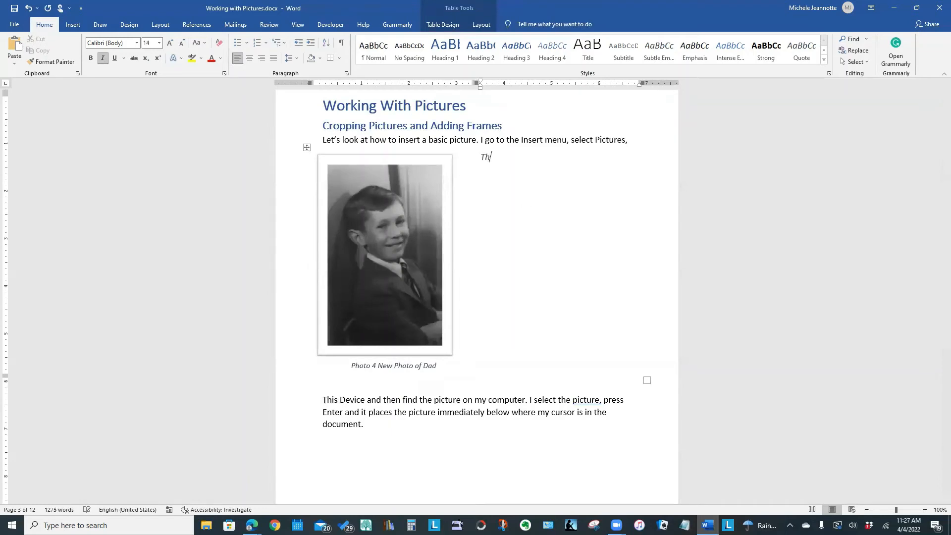
key("BackSpace")
type("ype text here")
key("ctrl+shift+n")
type(". B")
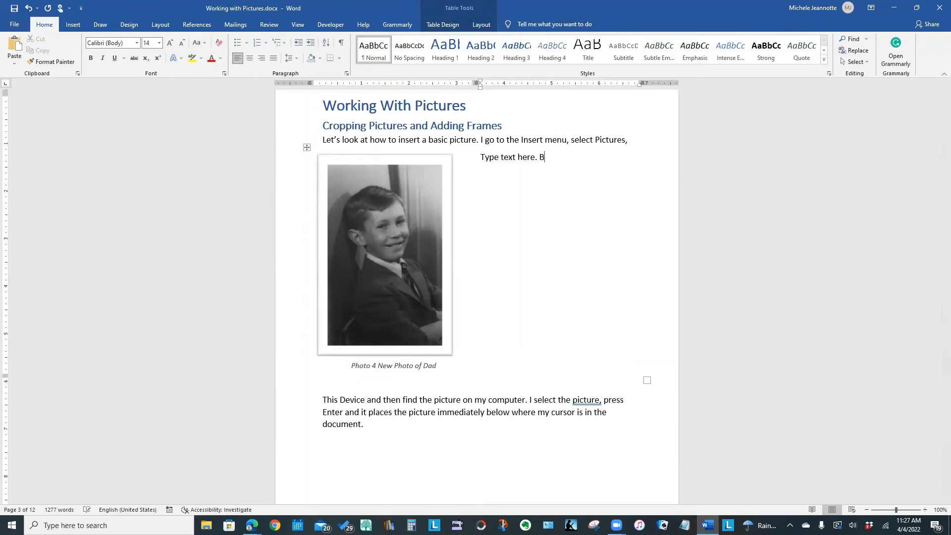
type("lah blah blah")
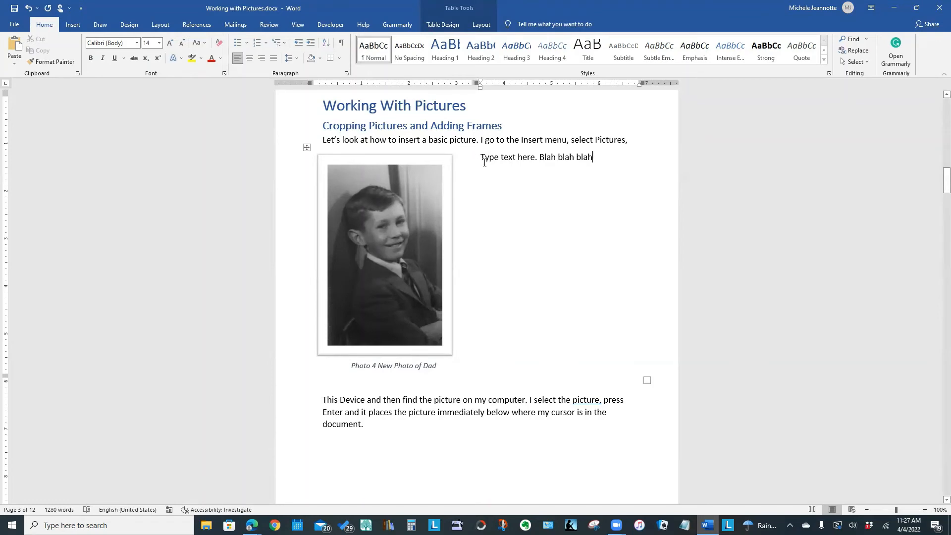
Copy the sample sentence and paste it five more times after itself to fill out the cell's first paragraph.
left_click_drag(482, 157, 589, 159)
key("ctrl+c")
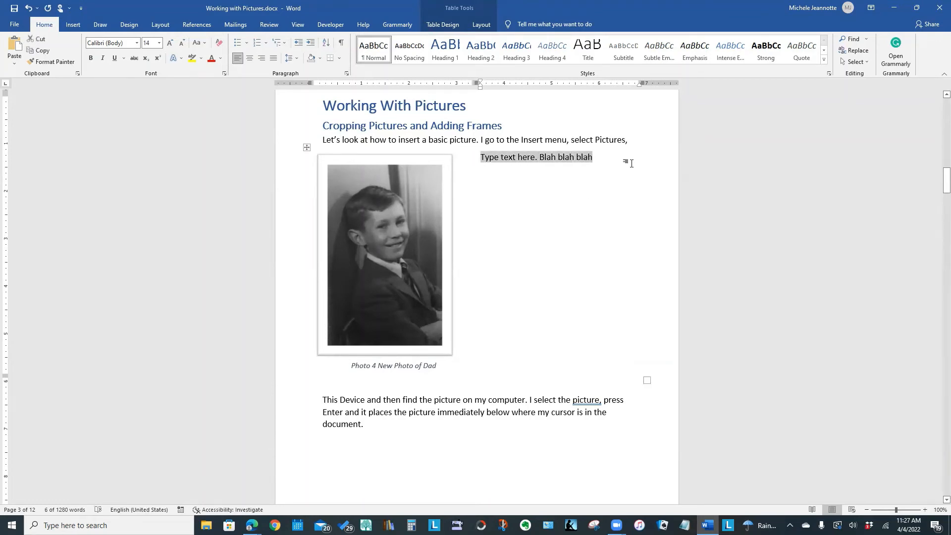
left_click(610, 157)
key("ctrl+v")
key("ctrl+v")
key("ctrl+v")
key("ctrl+v")
key("ctrl+v")
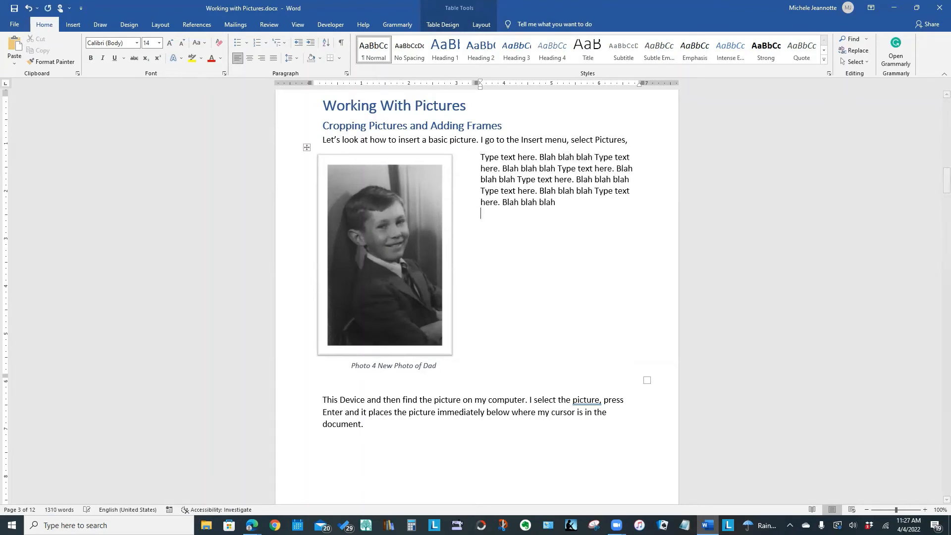
Add a second paragraph in the cell made of four pasted copies of the sample sentence.
key("Return")
key("ctrl+v")
key("ctrl+v")
key("ctrl+v")
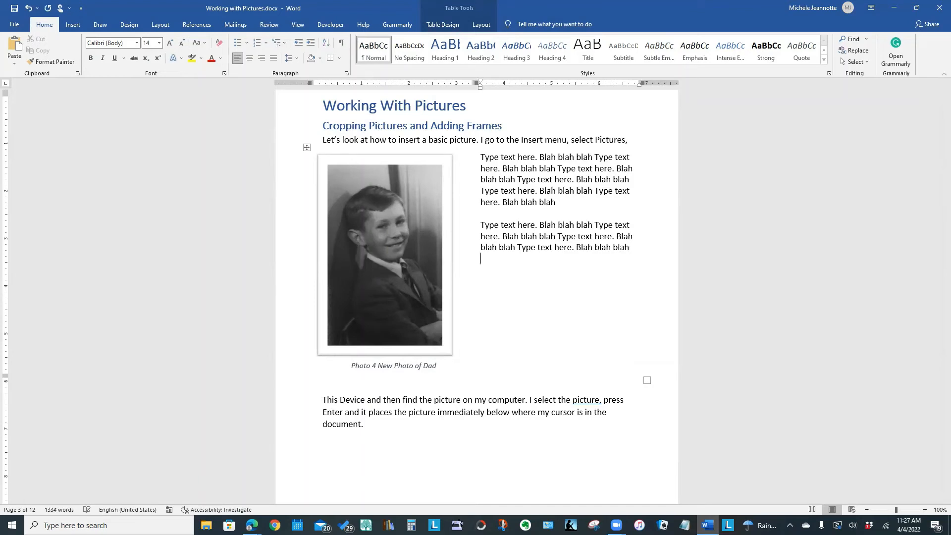
Add a bulleted list below the second paragraph with the items "First point" and "Second point".
key("Return")
left_click(238, 43)
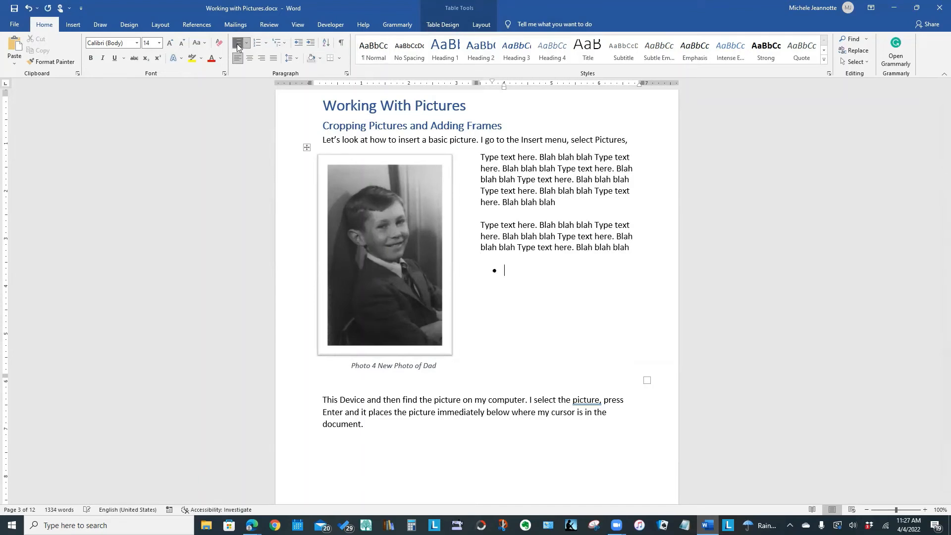
type("First point ")
type("Second point")
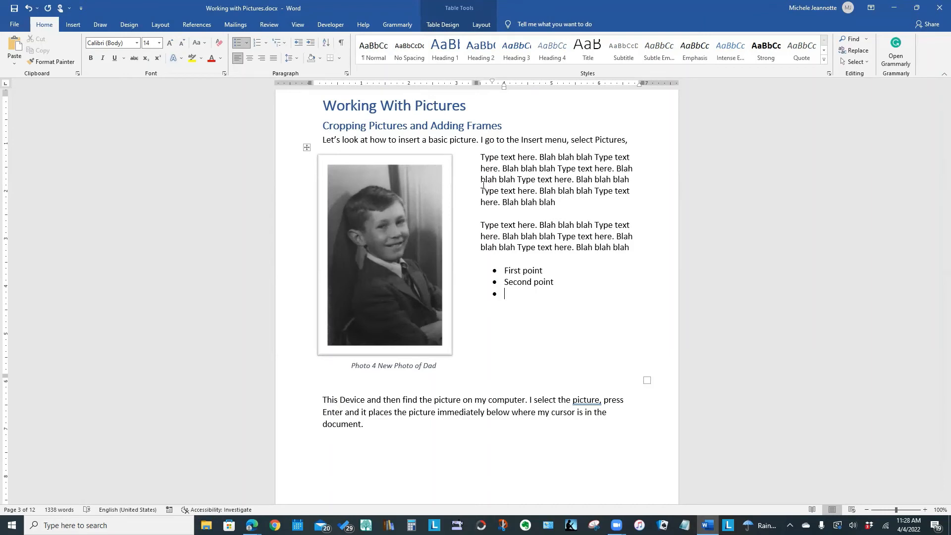
Examine the shaded picture-and-text table under the Creating Graphic Interest: Coloured Background heading.
left_click(640, 138)
left_click_drag(947, 181, 923, 209)
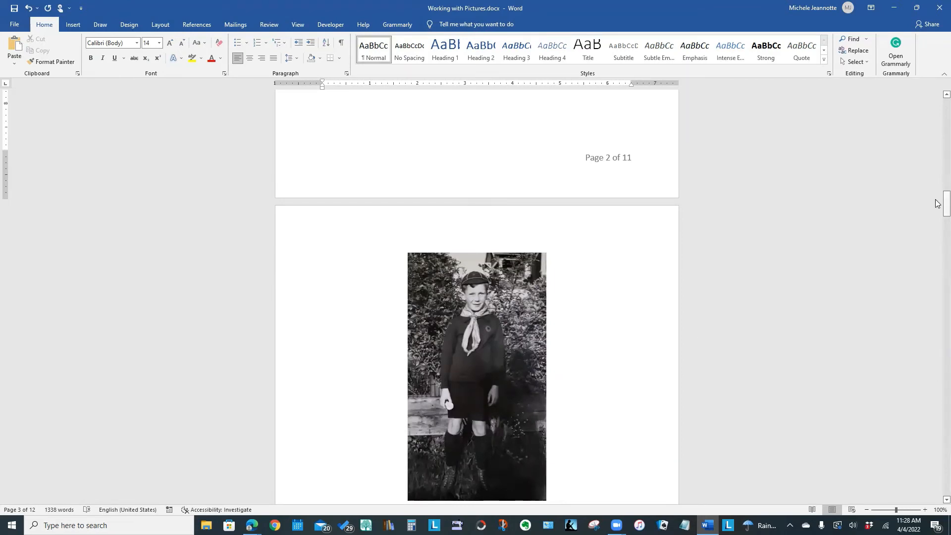
left_click_drag(936, 199, 936, 275)
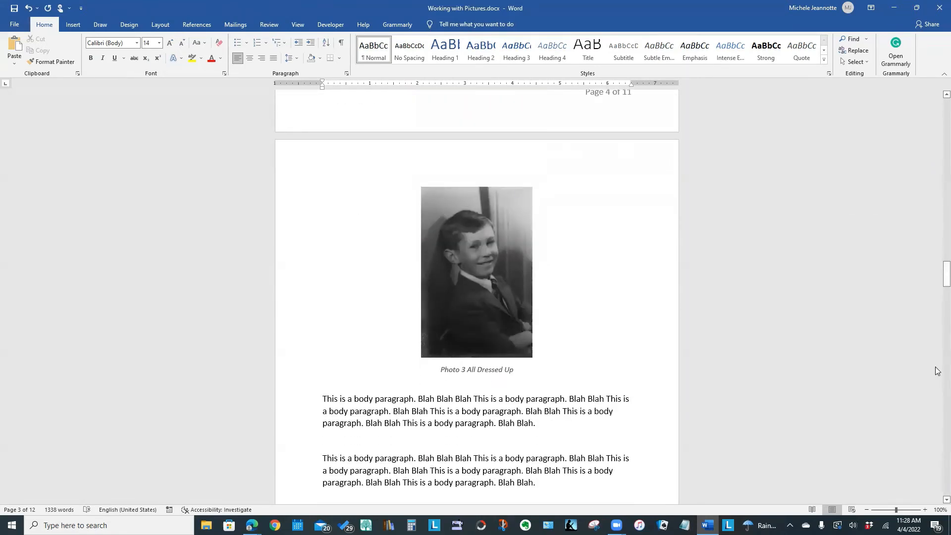
key("Page_Down")
key("Page_Down")
key("Page_Down")
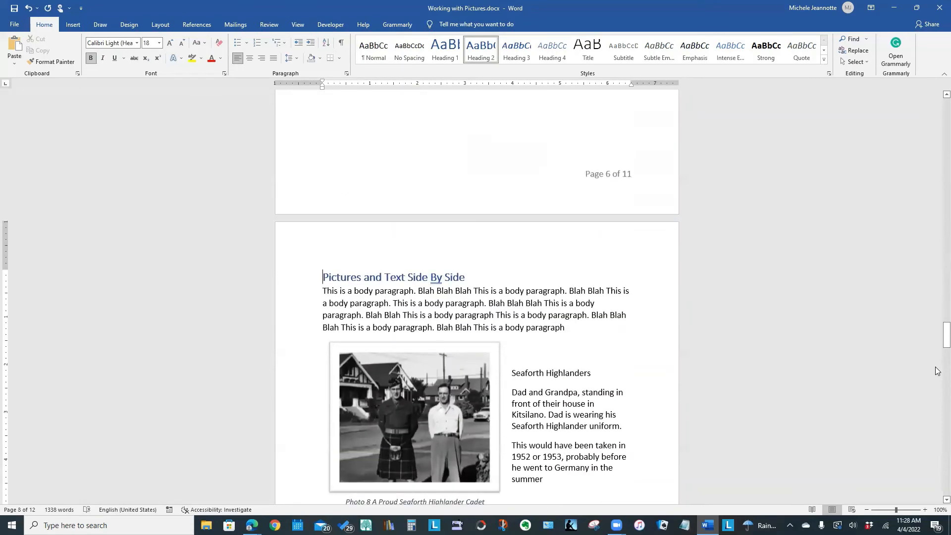
key("Page_Down")
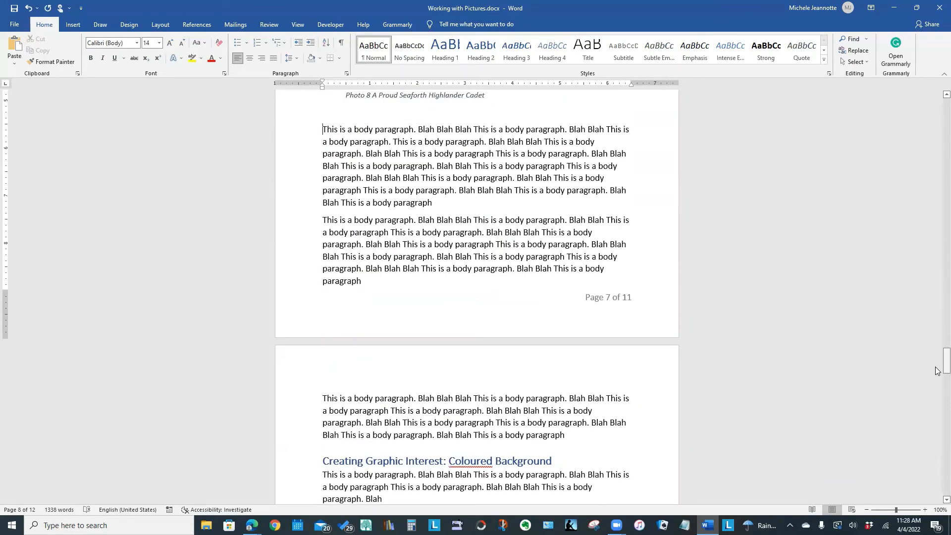
key("Page_Down")
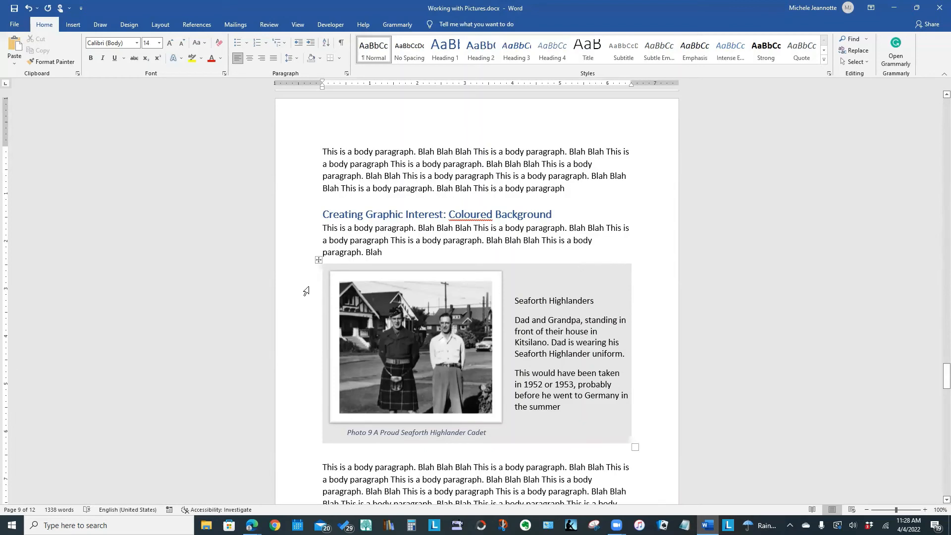
Shade the whole Seaforth Highlanders table under the Coloured Background heading with White, Background 1, Darker 15%.
left_click(307, 321)
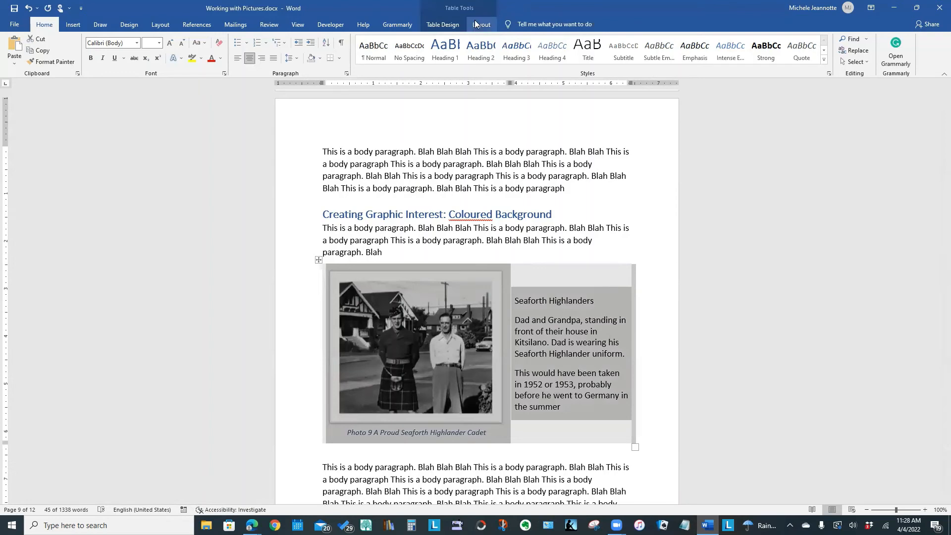
left_click(444, 25)
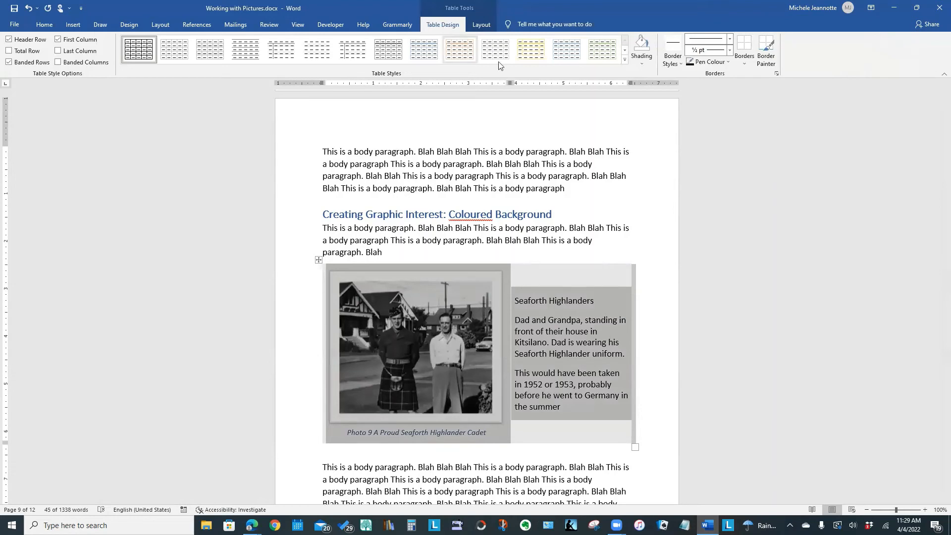
left_click(640, 64)
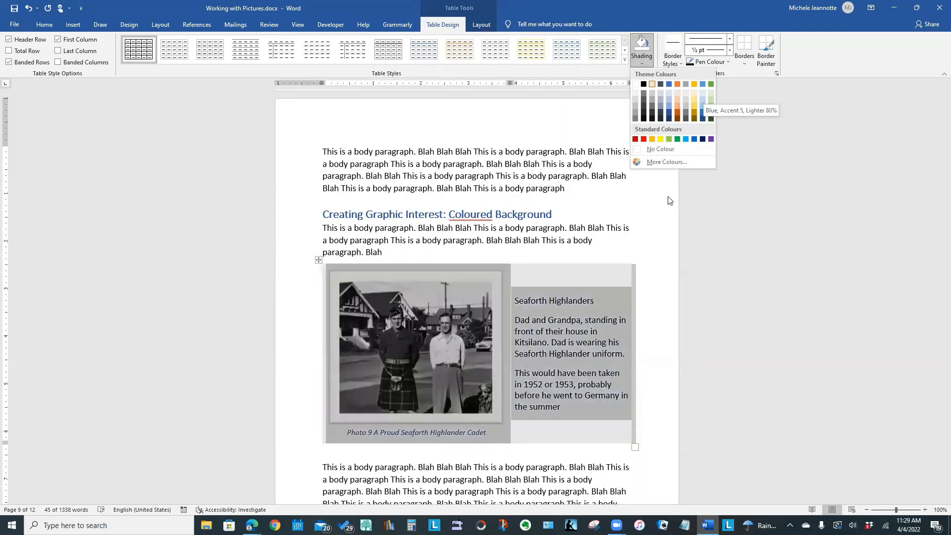
left_click(653, 163)
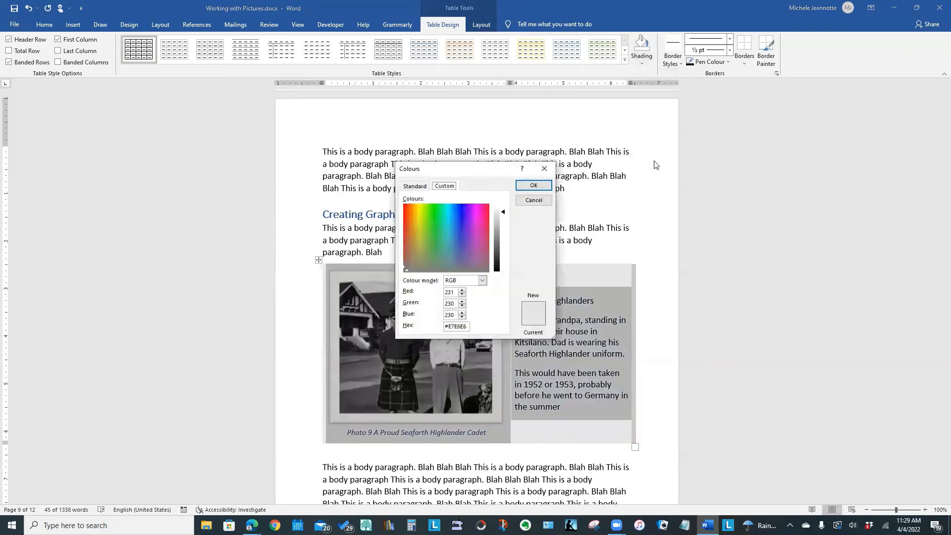
left_click(542, 200)
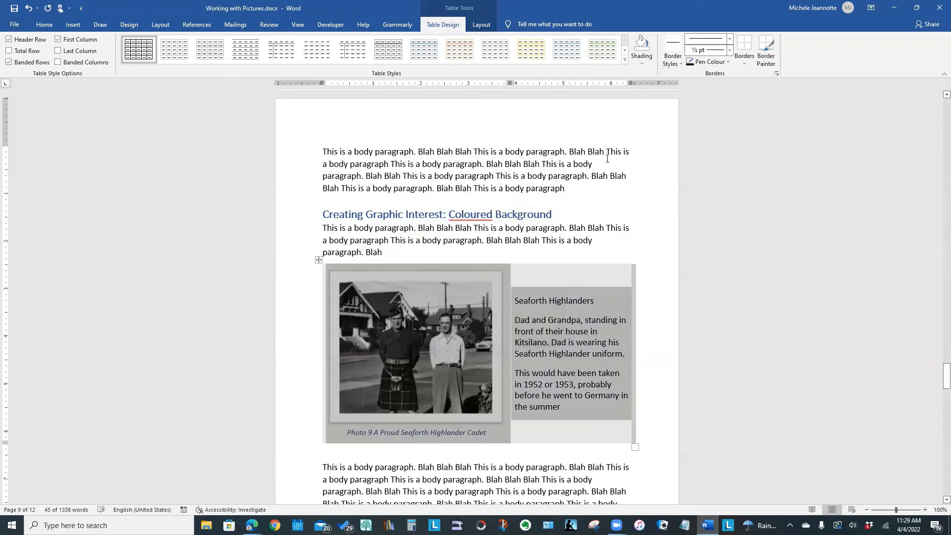
left_click(643, 63)
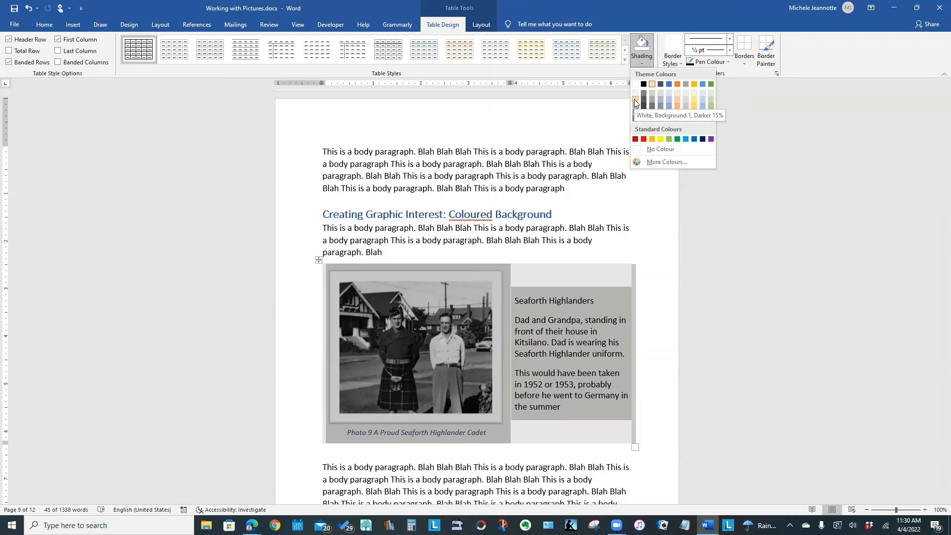
left_click(635, 103)
left_click(652, 247)
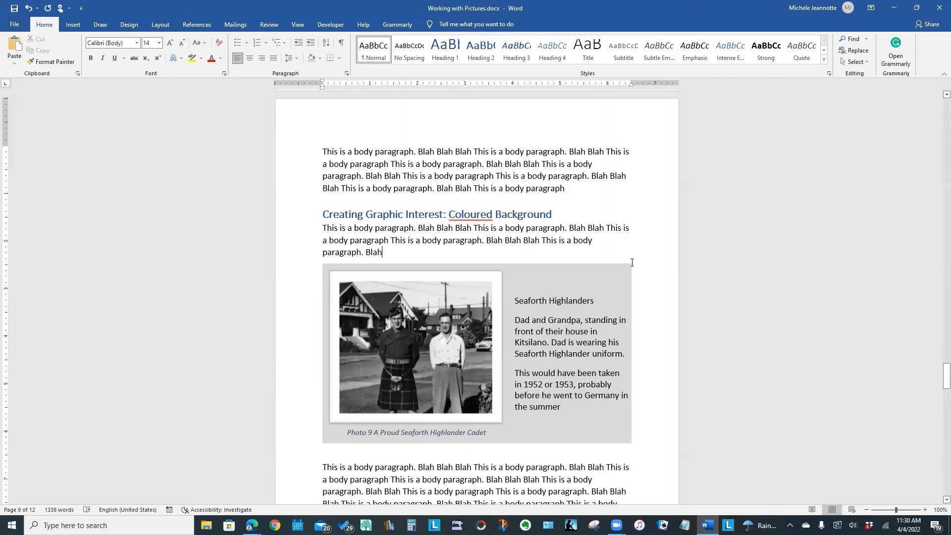
Examine the text box instructions and the bevelled example under the Using Shapes and Text Boxes: More Options heading.
key("Page_Down")
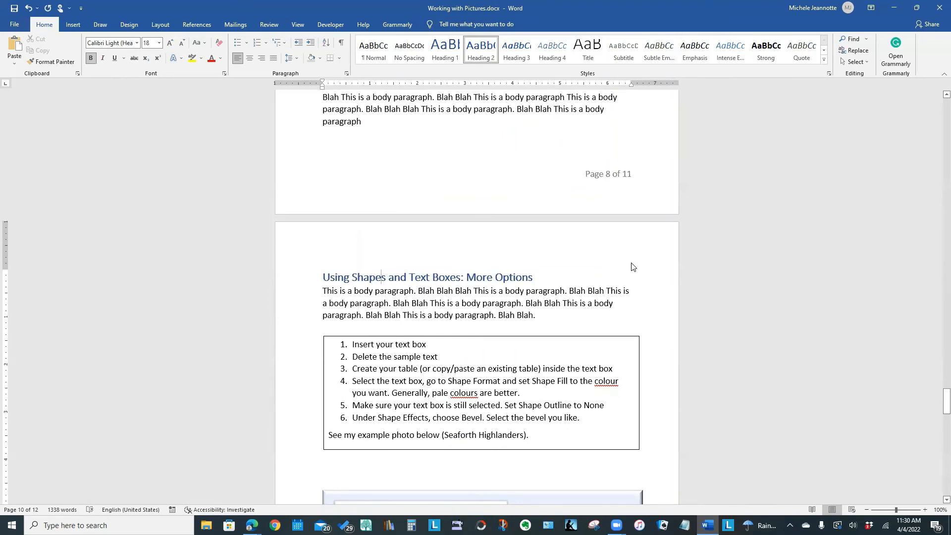
key("Page_Down")
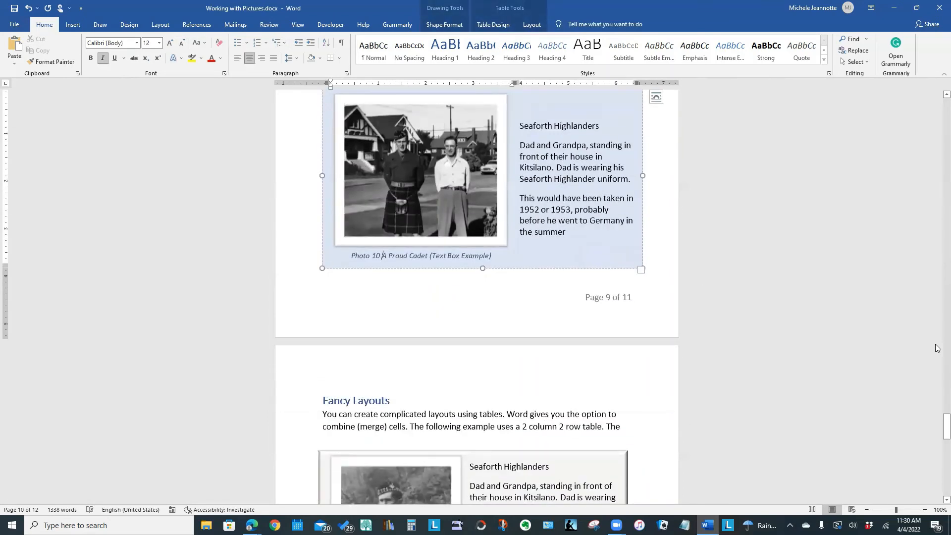
left_click_drag(937, 425, 937, 412)
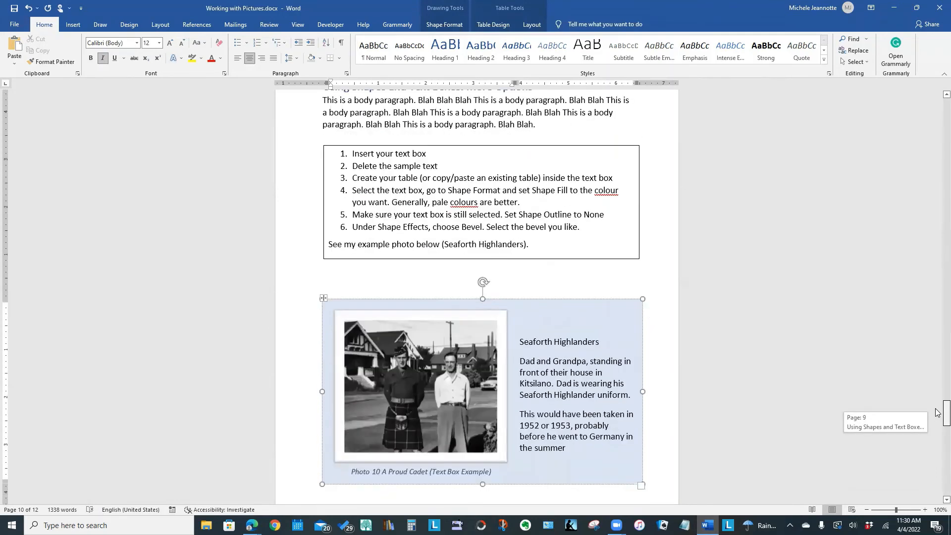
left_click(660, 280)
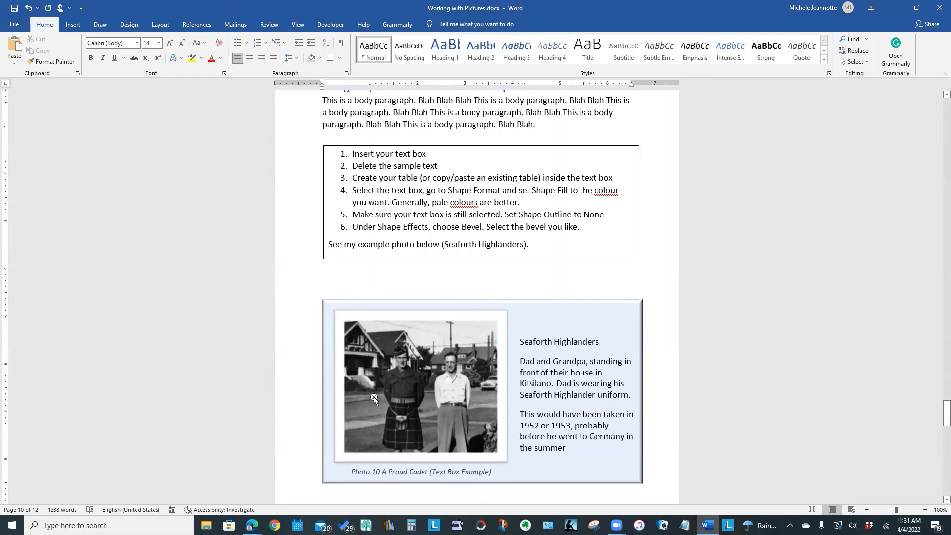
Add six blank lines after the body paragraph just above the Creating Graphic Interest: Coloured Background heading.
left_click_drag(947, 412, 937, 368)
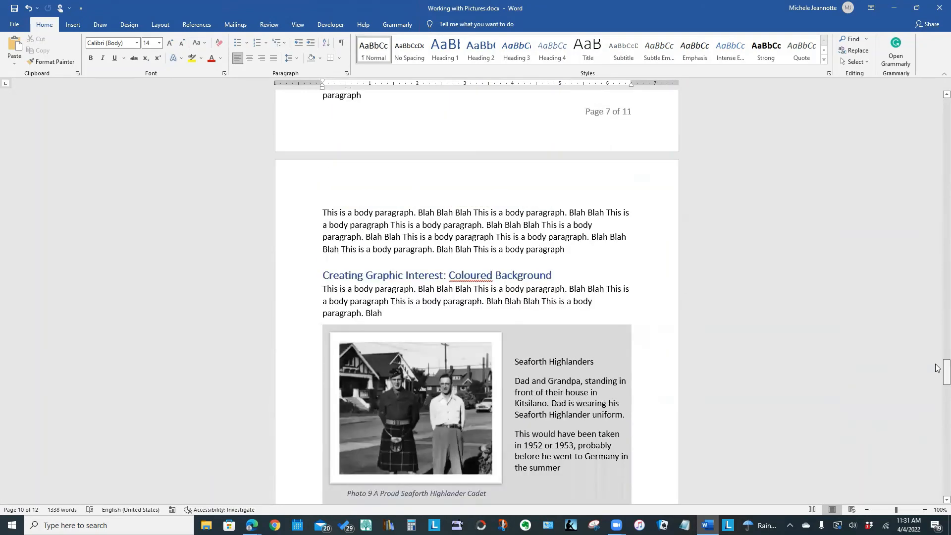
left_click(584, 258)
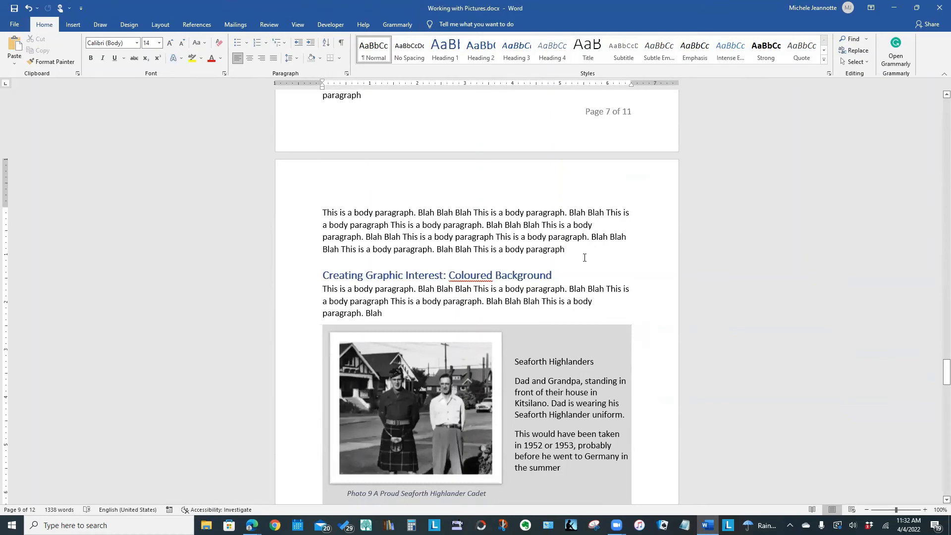
key("Return")
key("Return")
key("Return")
key("Return")
key("Return")
key("Return")
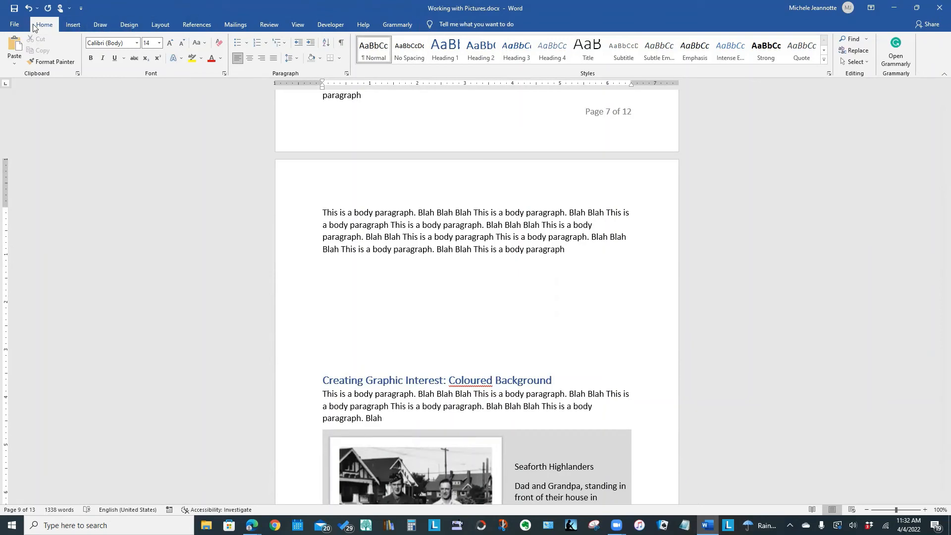
Insert a Simple Text Box in the blank space above the Coloured Background heading.
left_click(73, 25)
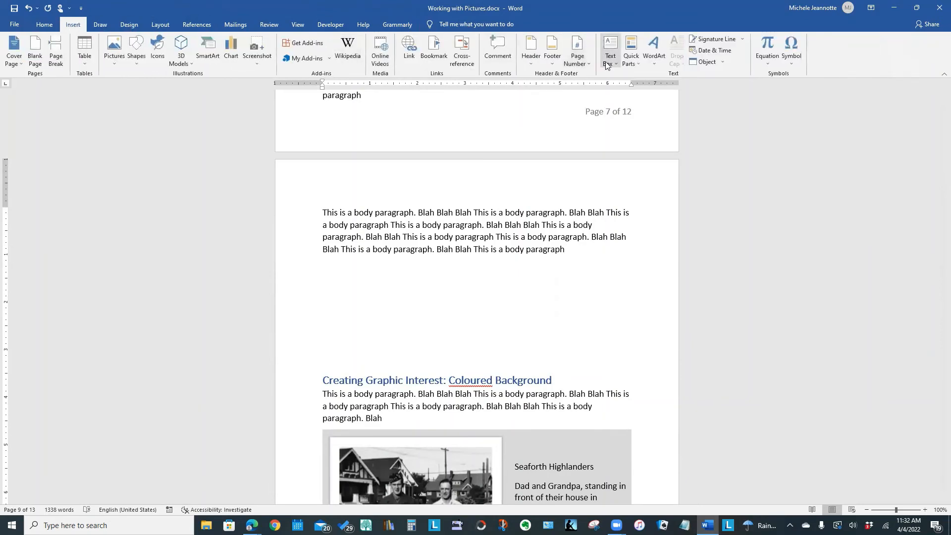
left_click(613, 48)
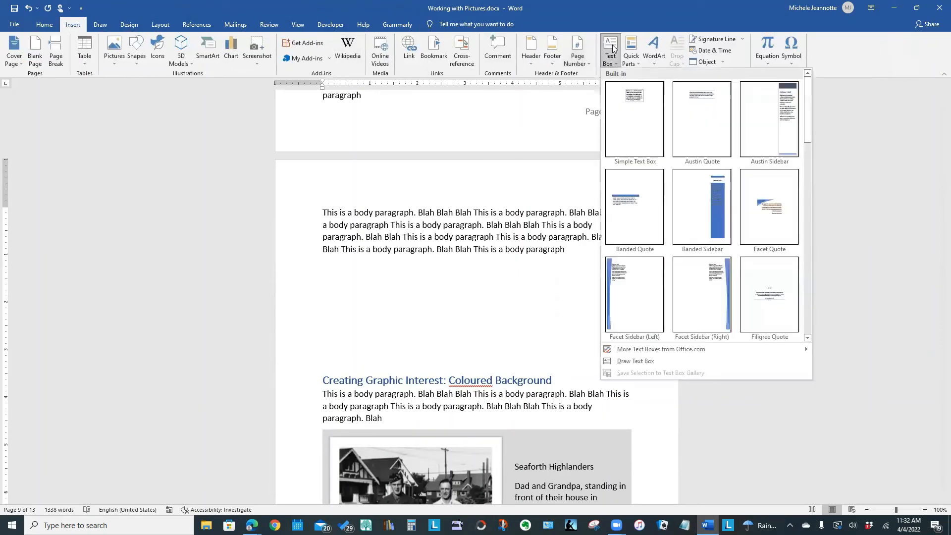
left_click(637, 109)
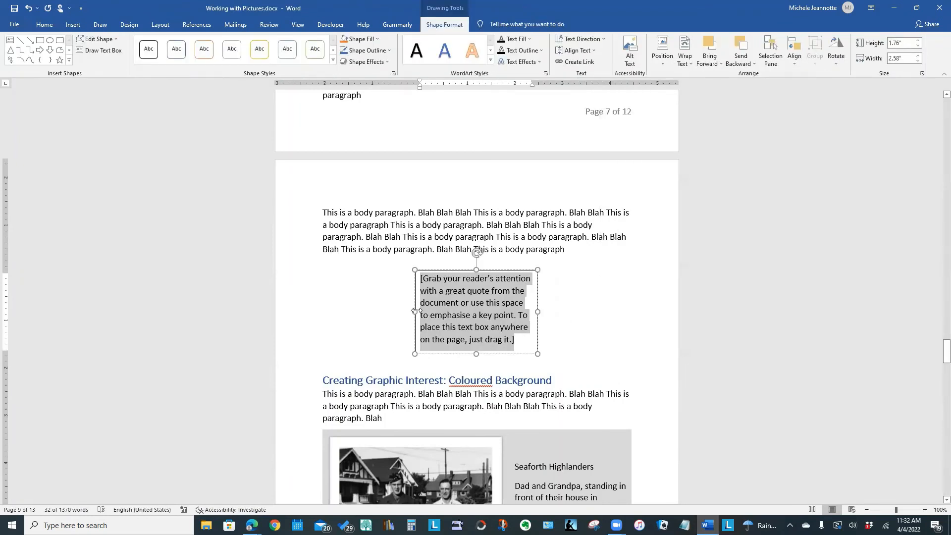
Widen the text box on both sides to about 6.88" and delete its sample text.
left_click_drag(416, 312, 322, 314)
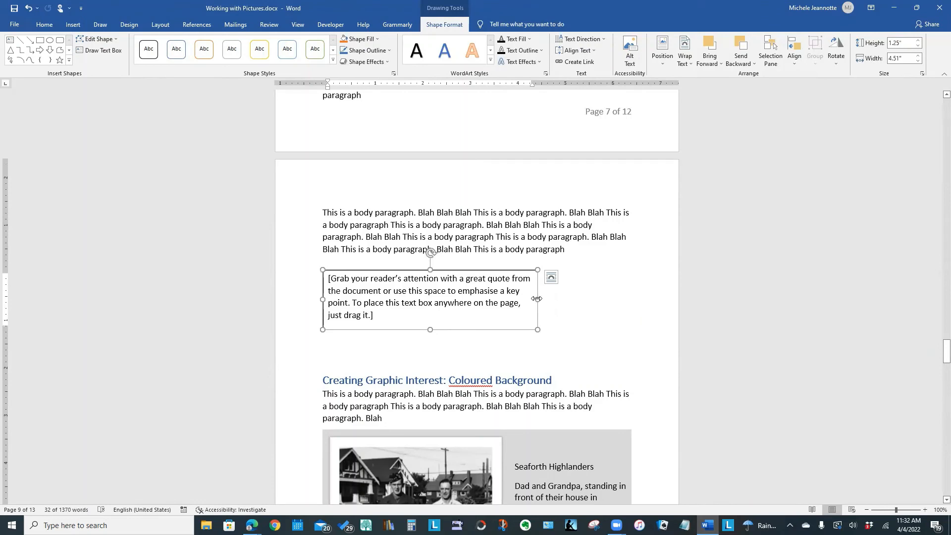
left_click_drag(538, 299, 641, 297)
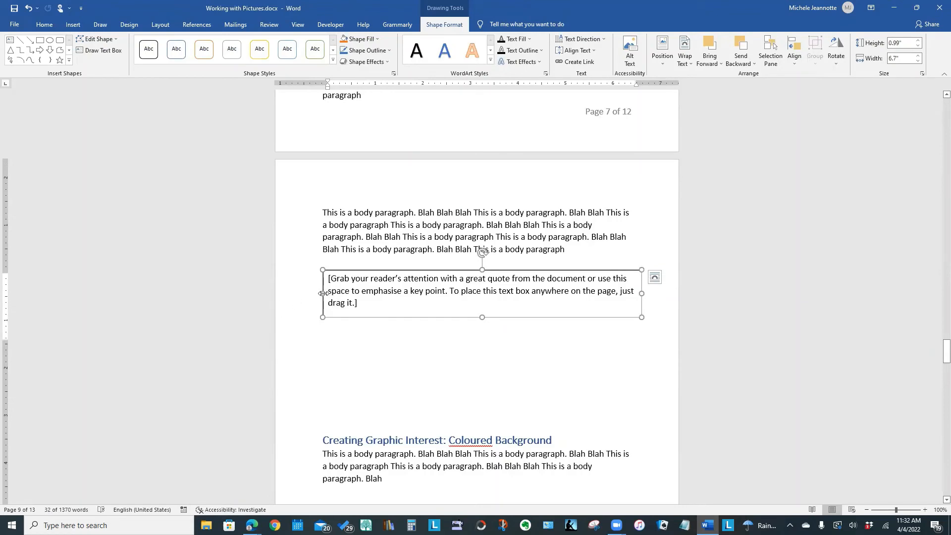
left_click_drag(321, 294, 319, 293)
left_click_drag(314, 295, 315, 294)
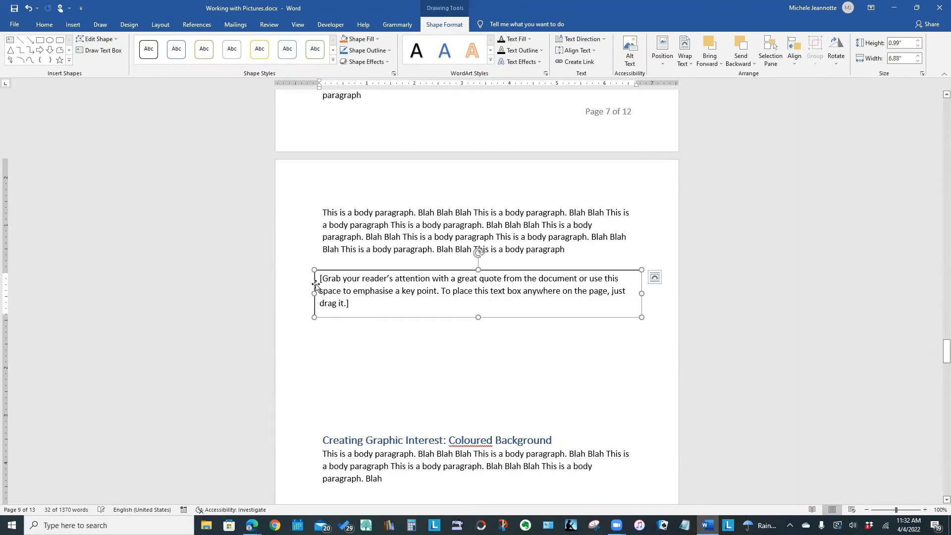
left_click(337, 283)
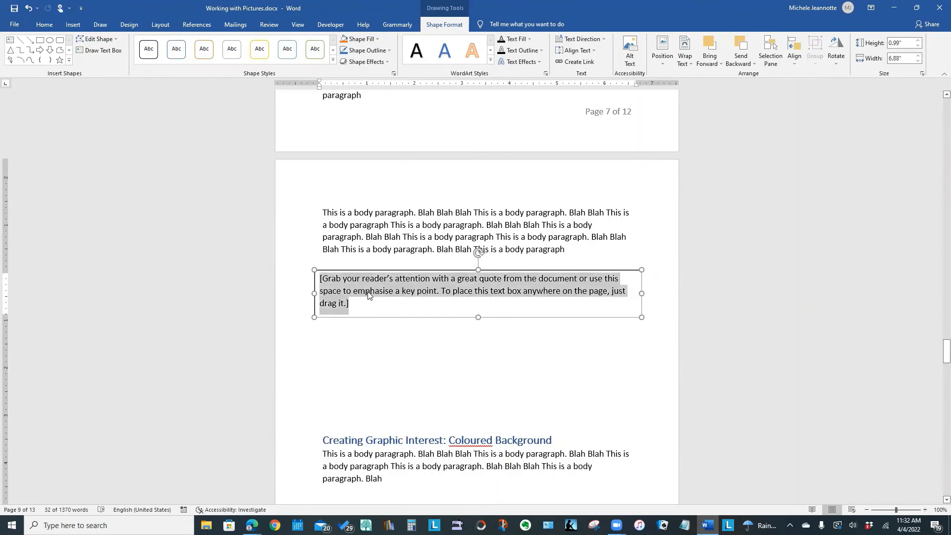
key("Delete")
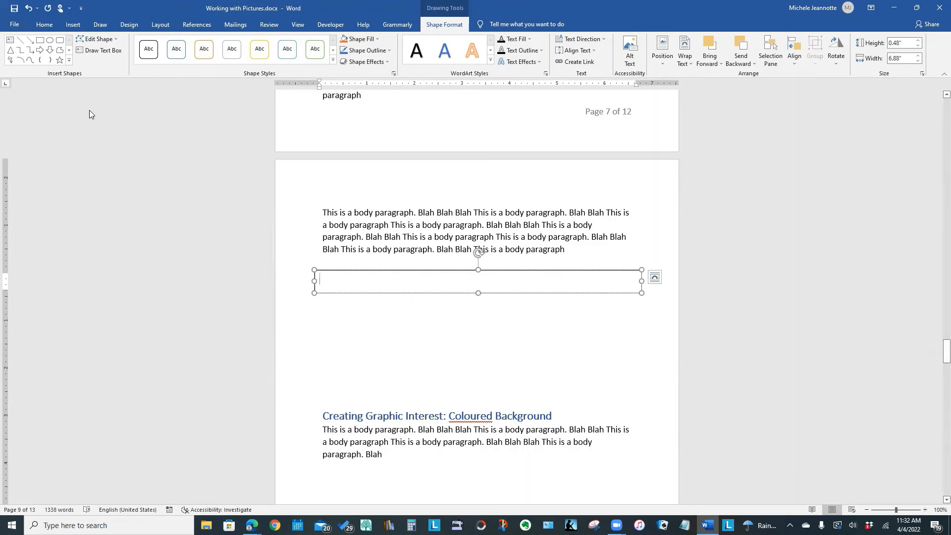
left_click(69, 24)
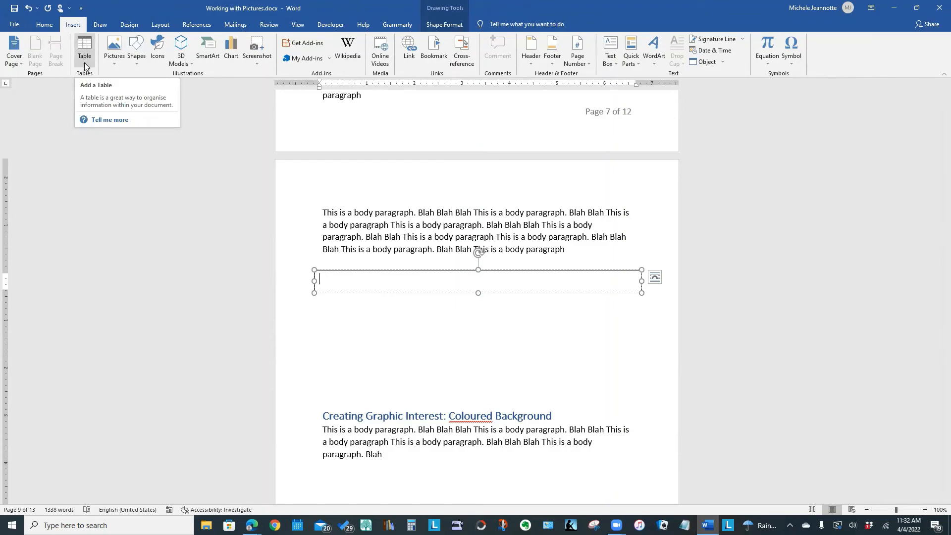
left_click(84, 62)
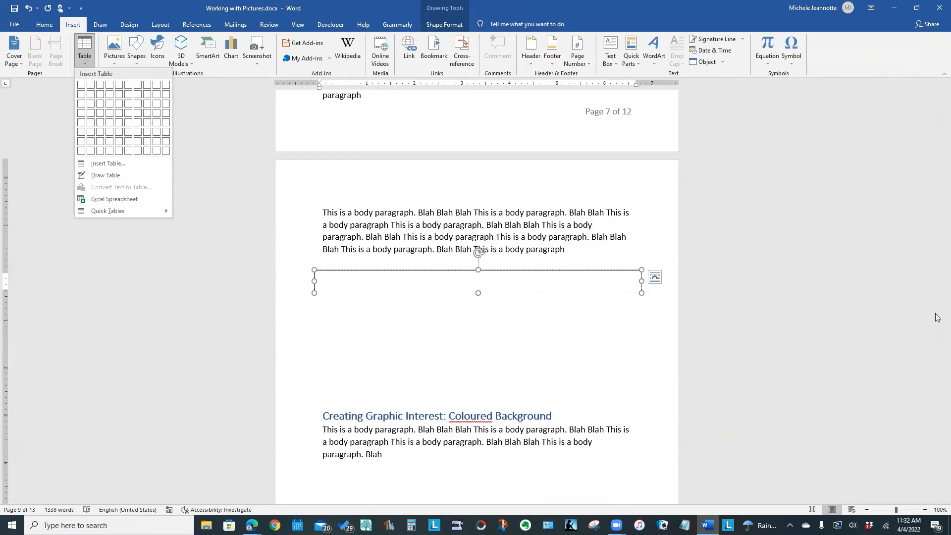
scroll(838, 367, "down", 2)
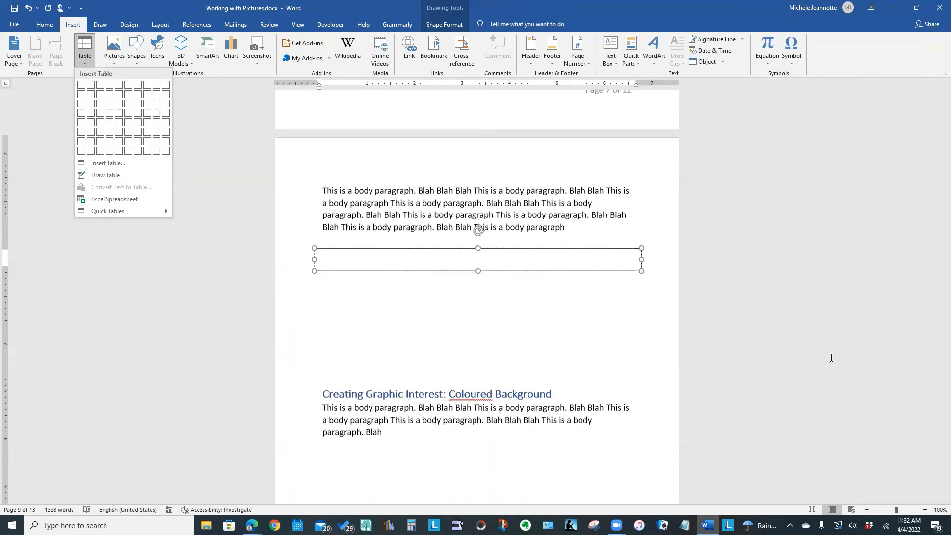
scroll(830, 347, "up", 1)
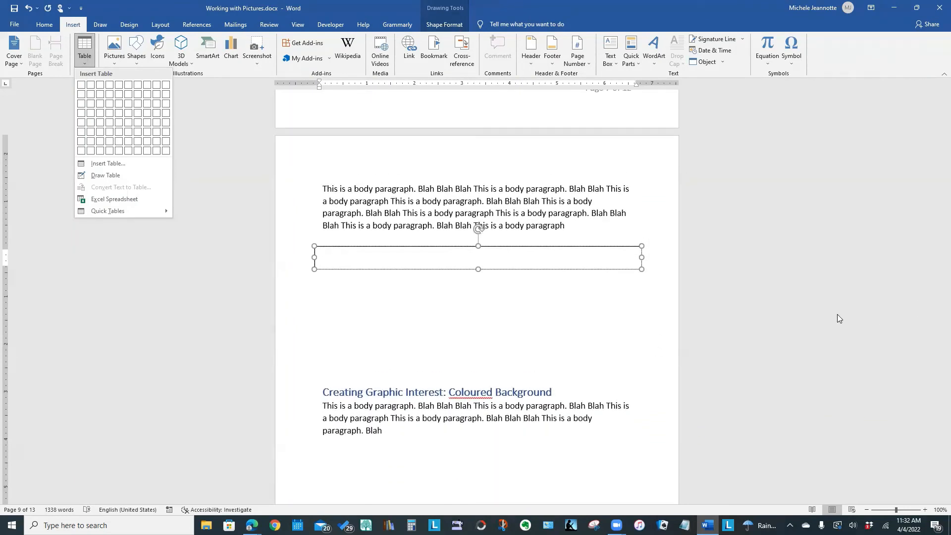
left_click(668, 326)
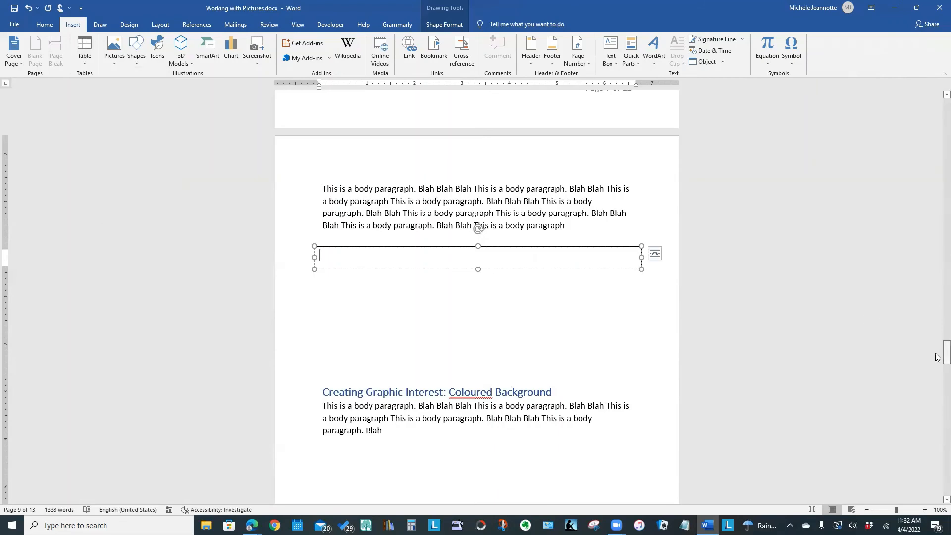
Copy the picture-and-text table from the Pictures and Text Side By Side section and paste it into the empty text box.
left_click_drag(944, 353, 937, 326)
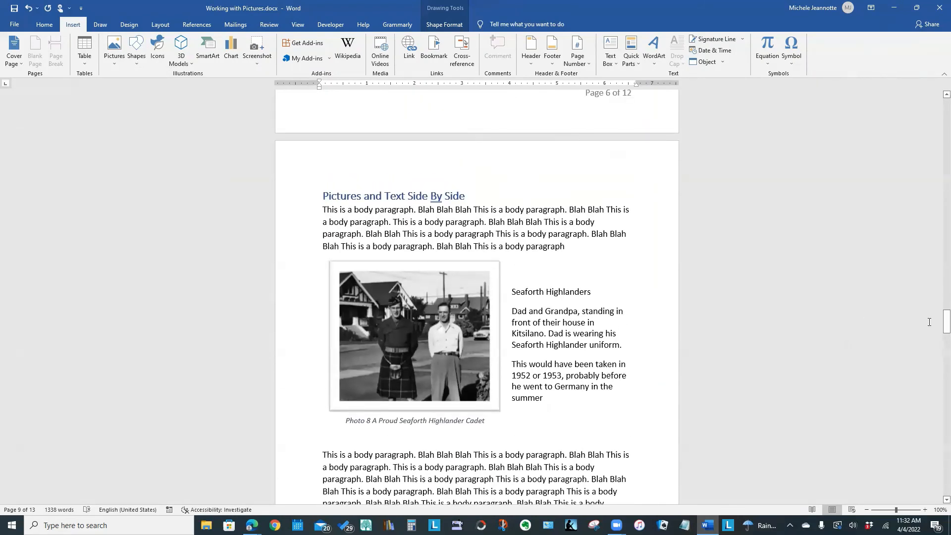
left_click(301, 320)
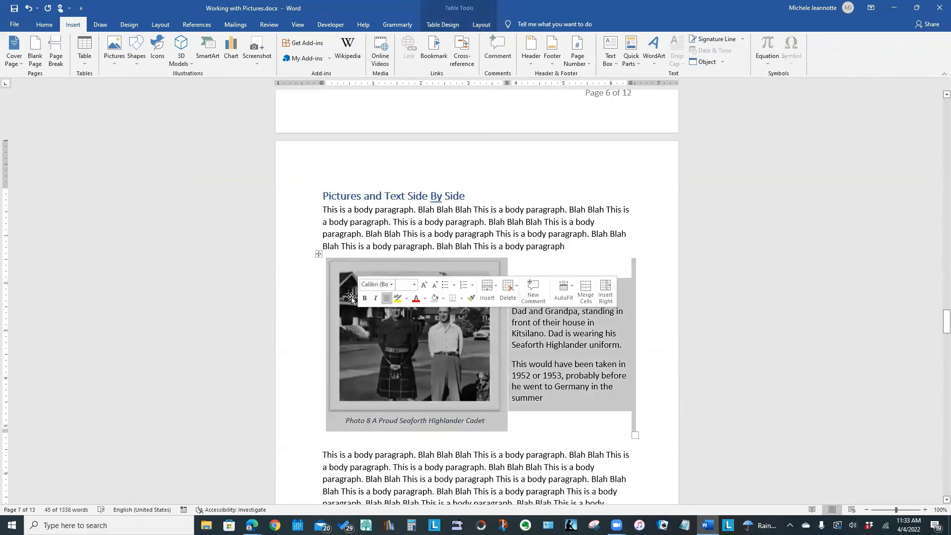
left_click(319, 254)
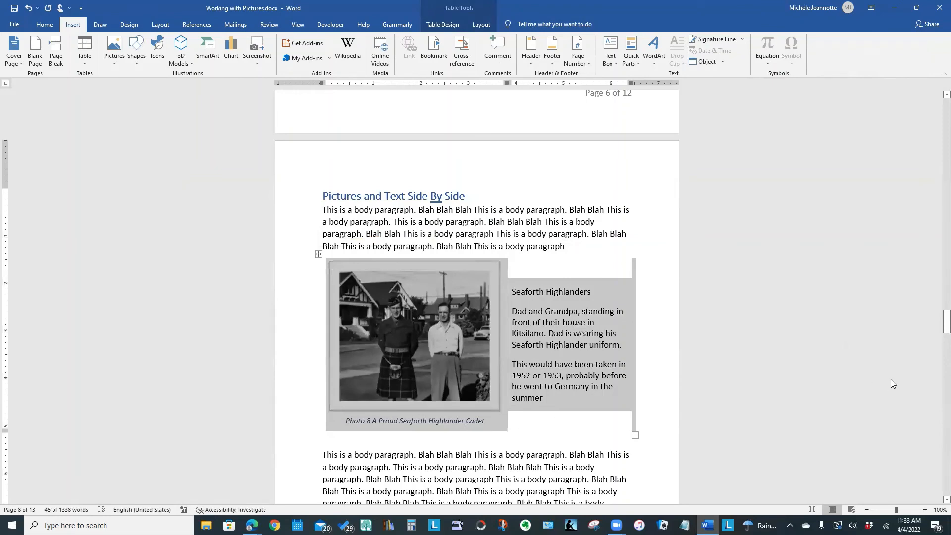
left_click_drag(947, 321, 936, 356)
left_click(325, 304)
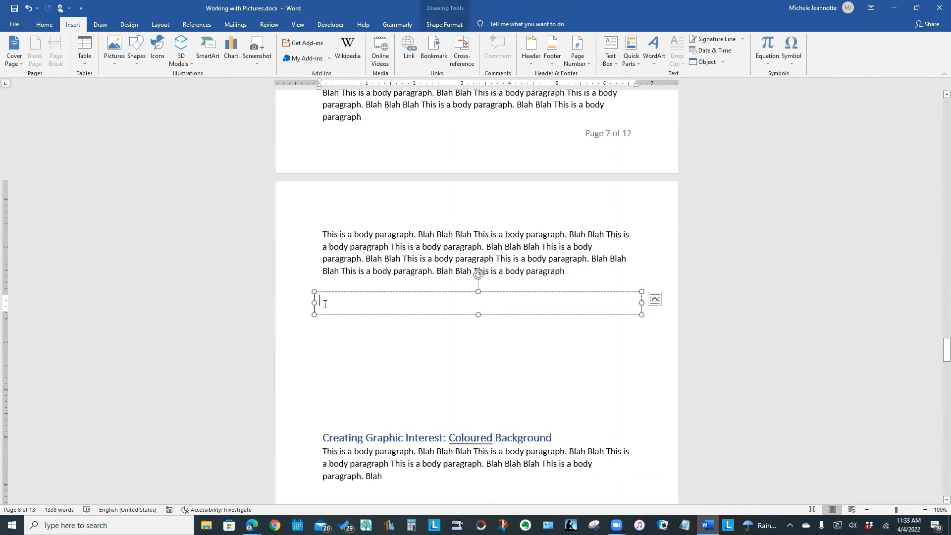
key("ctrl+v")
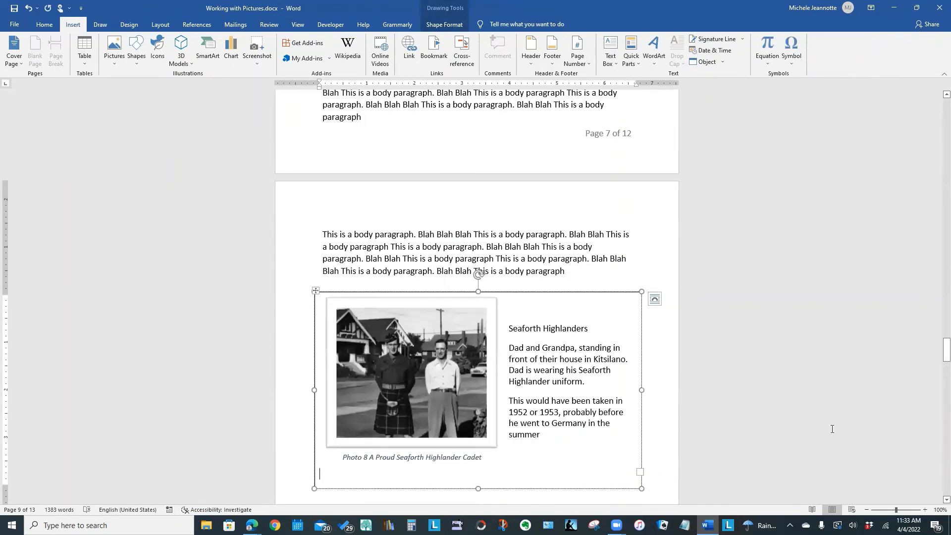
scroll(833, 427, "down", 2)
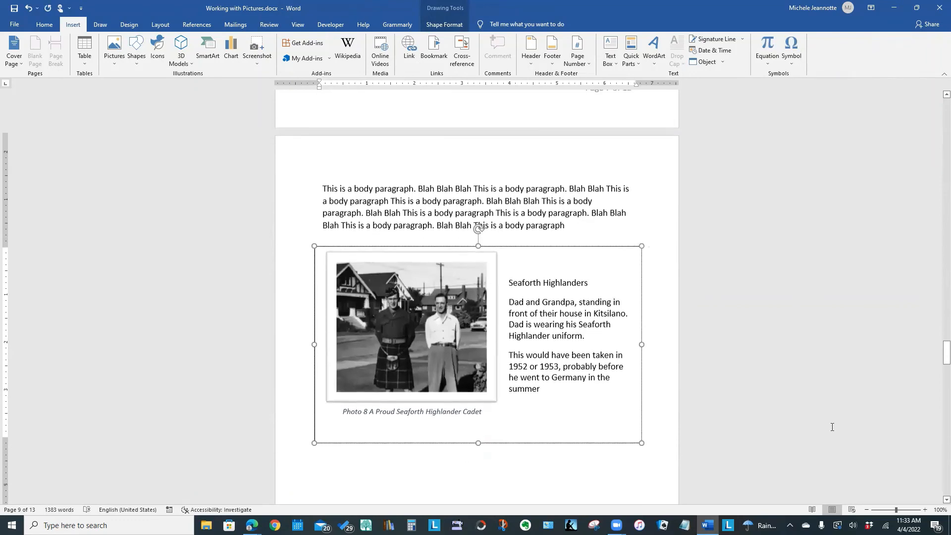
left_click(669, 411)
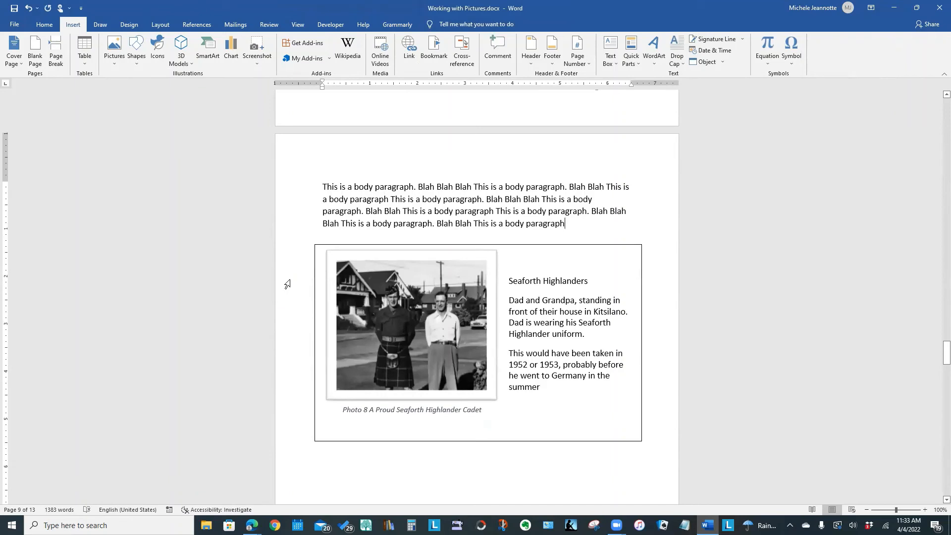
left_click(346, 281)
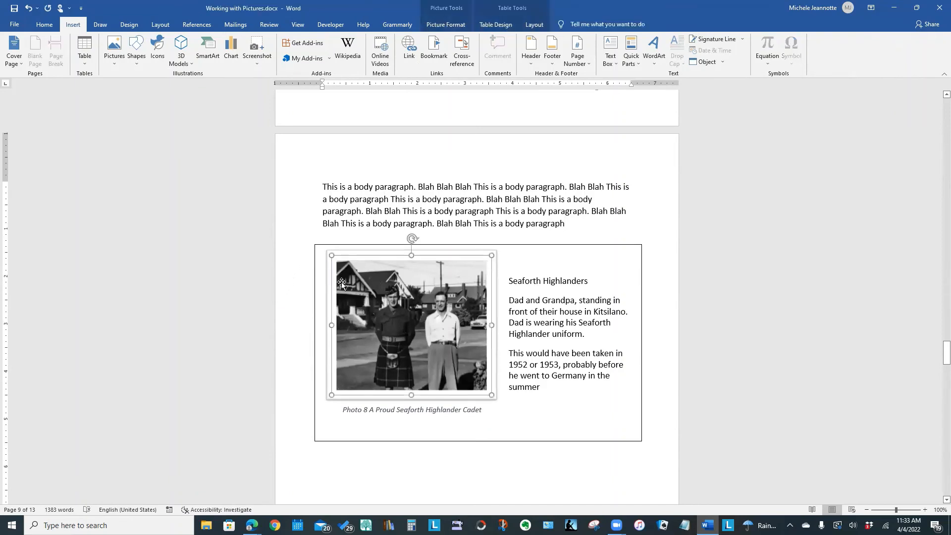
left_click(535, 426)
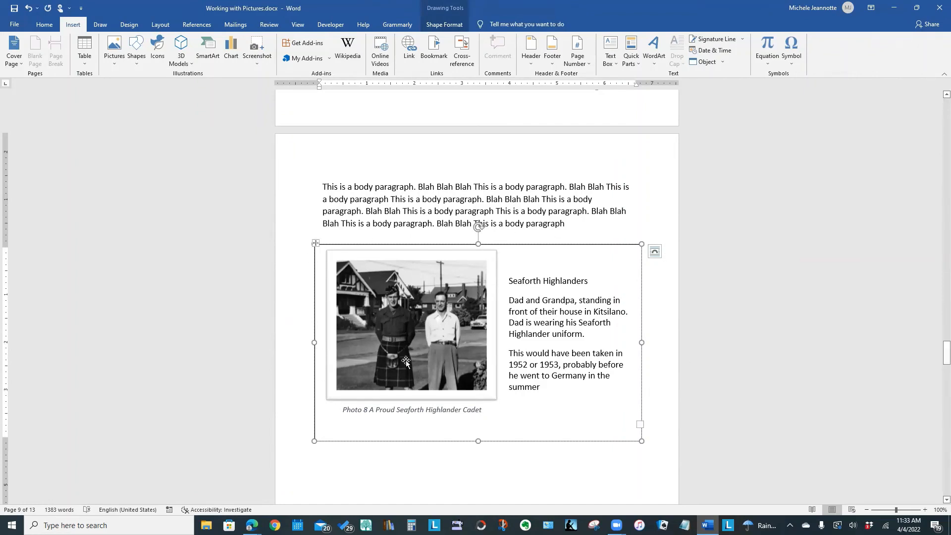
left_click(347, 338)
left_click(318, 307)
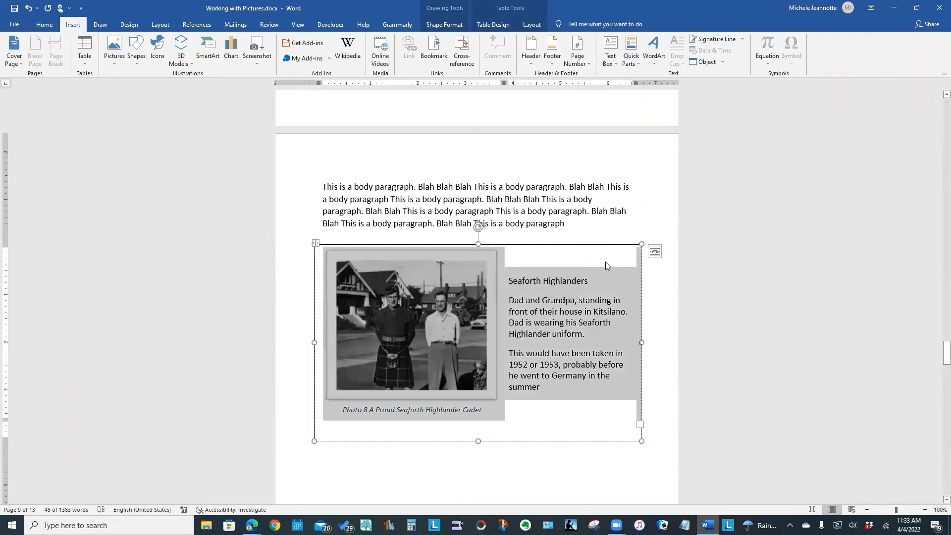
Fill the text box around the Seaforth Highlanders table with a light blue theme colour and remove its outline.
left_click(593, 244)
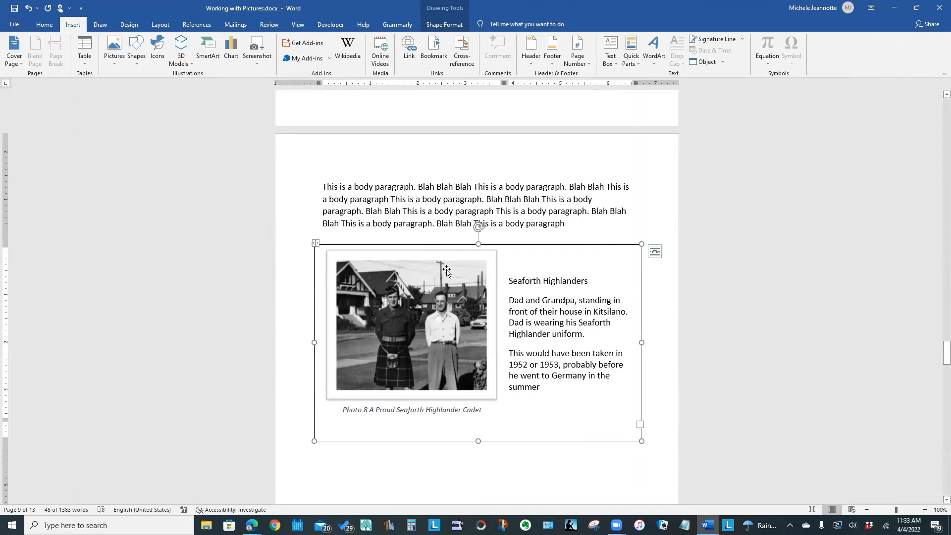
left_click(444, 25)
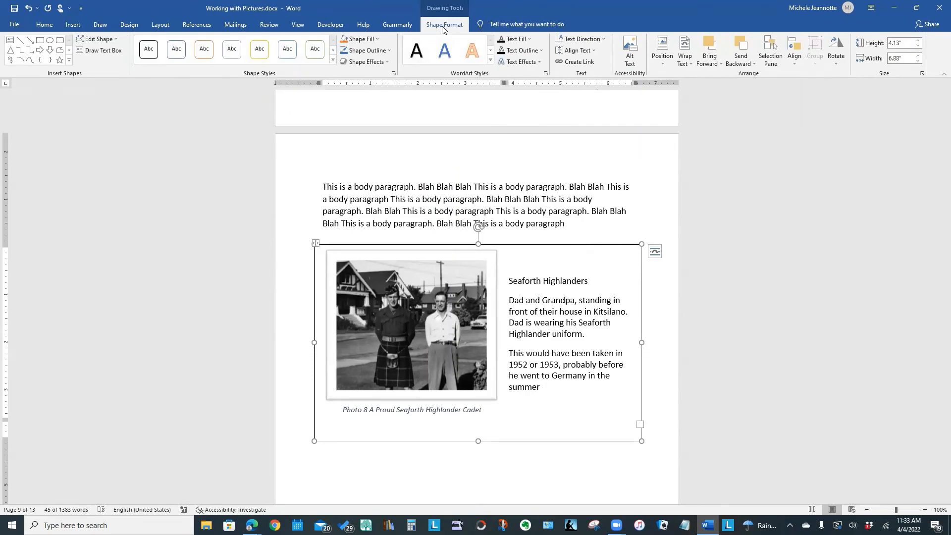
left_click(377, 39)
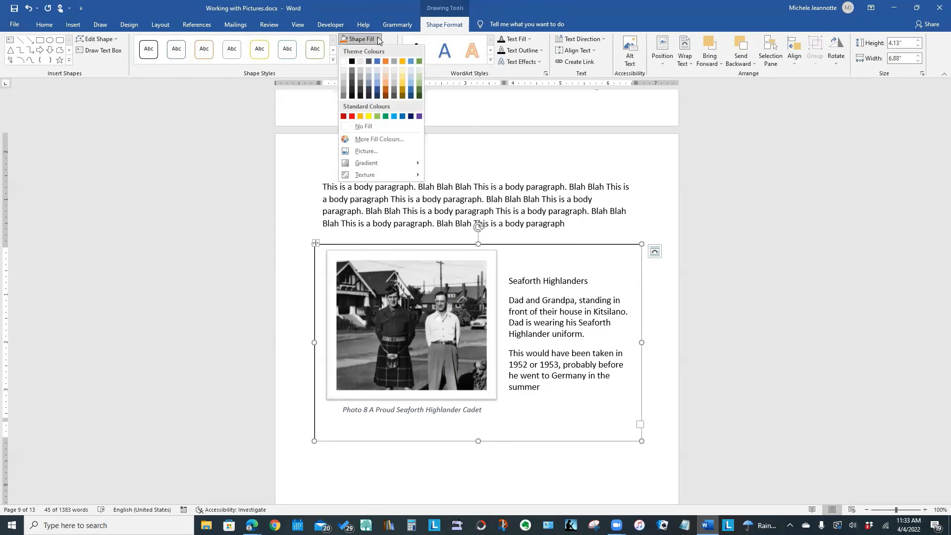
left_click(378, 74)
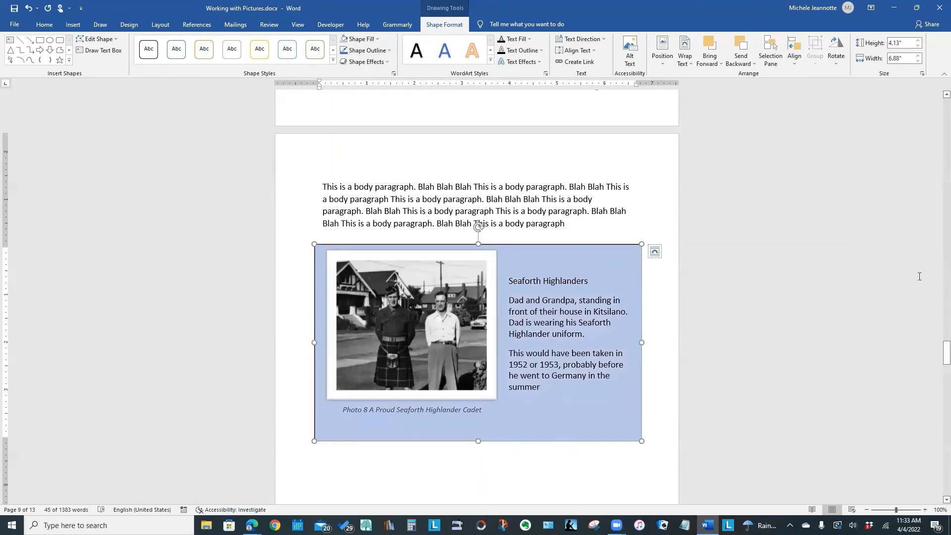
left_click(387, 51)
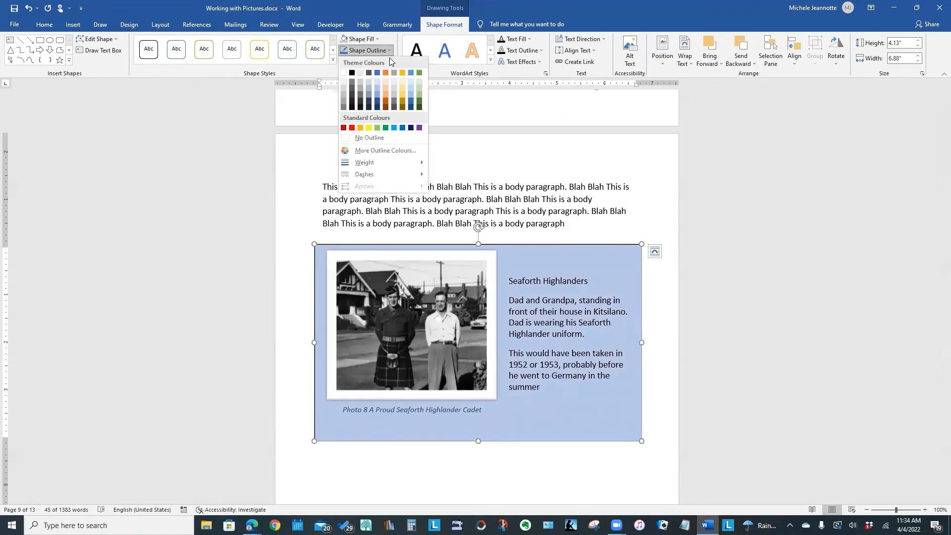
left_click(379, 137)
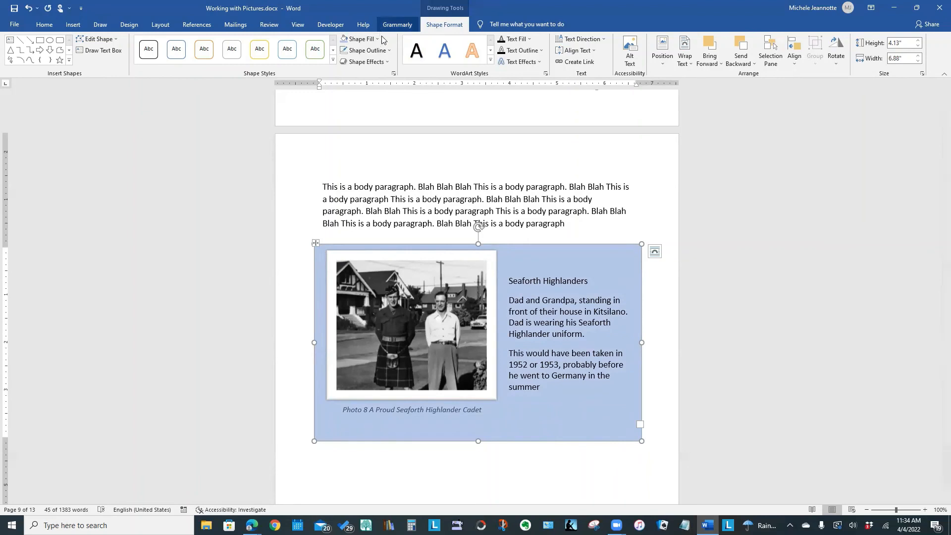
Apply the first bevel preset as a shape effect to the blue text box.
left_click(389, 62)
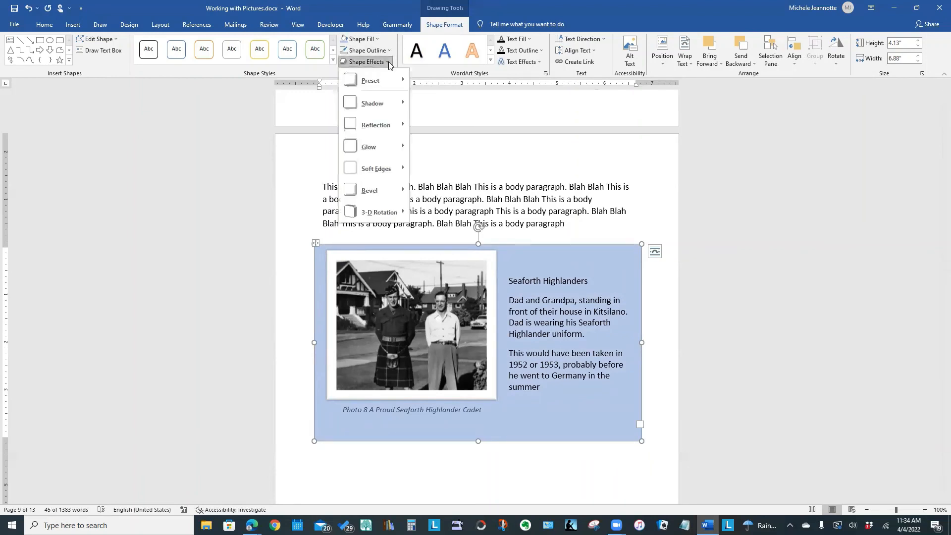
mouse_move(372, 192)
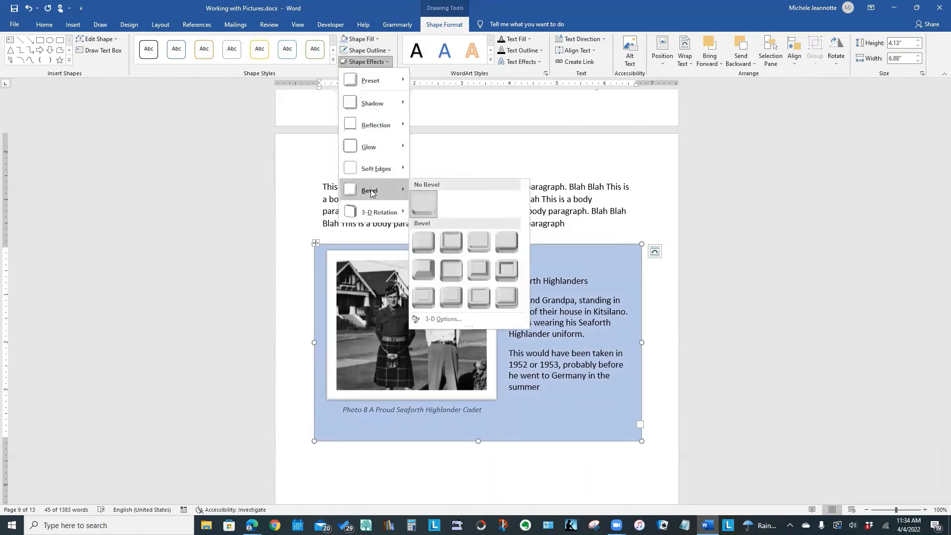
left_click(421, 238)
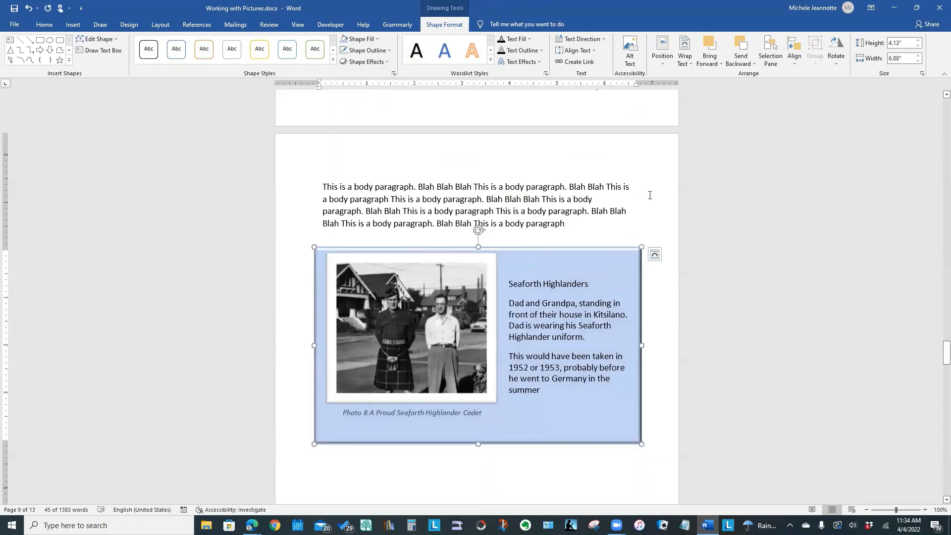
left_click(651, 196)
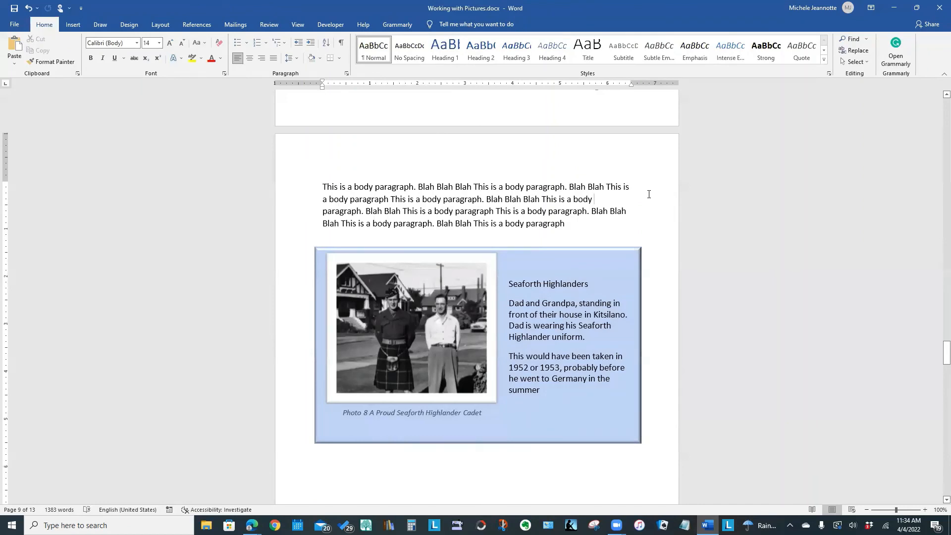
Shorten the blue text box from below so that it ends just under the photo caption.
left_click(482, 443)
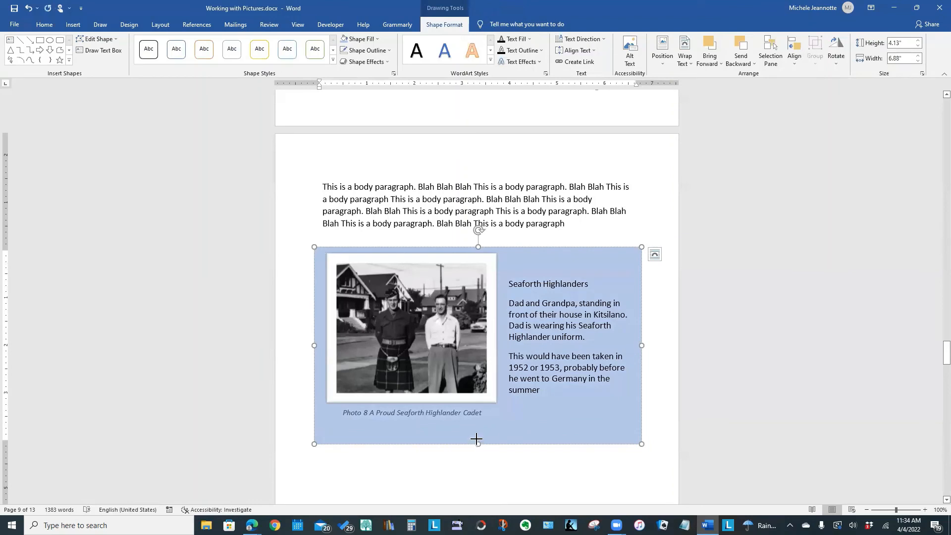
left_click_drag(477, 443, 478, 425)
left_click(502, 470)
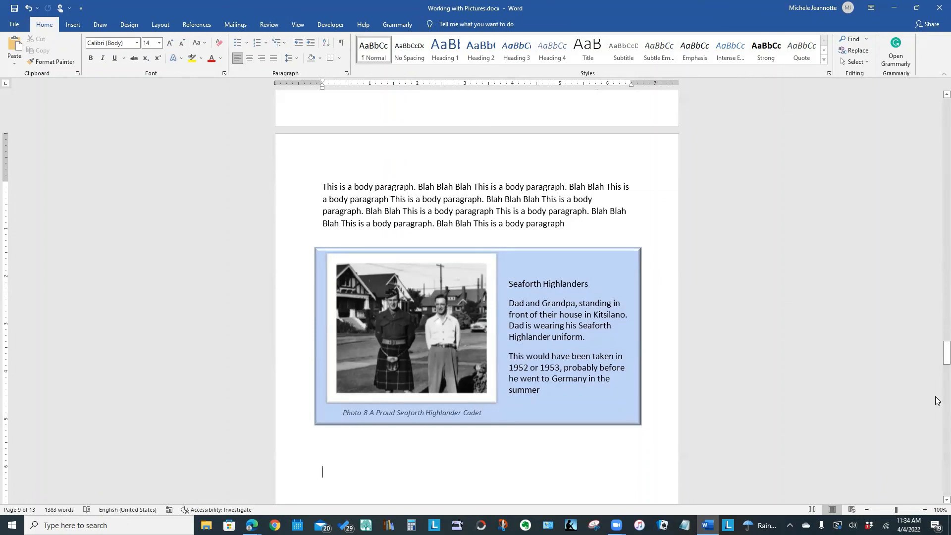
Review the finished coloured-background and bevelled text box examples and the two-picture example under Fancy Layouts.
scroll(936, 401, "down", 10)
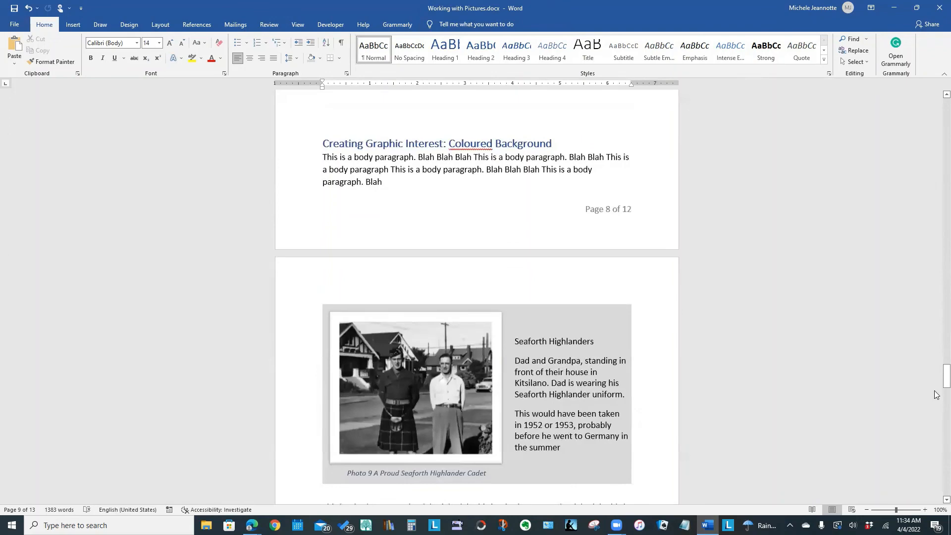
scroll(937, 397, "down", 10)
scroll(936, 394, "down", 10)
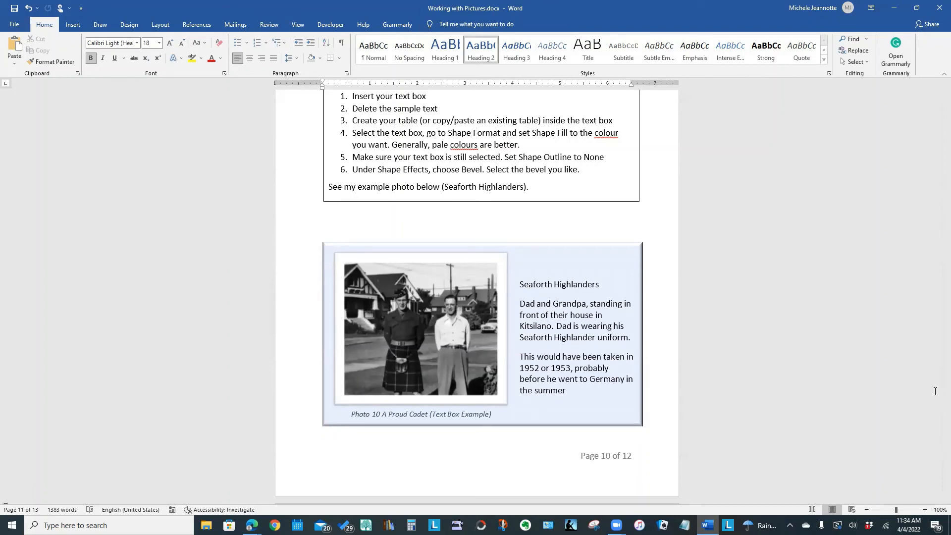
key("Page_Down")
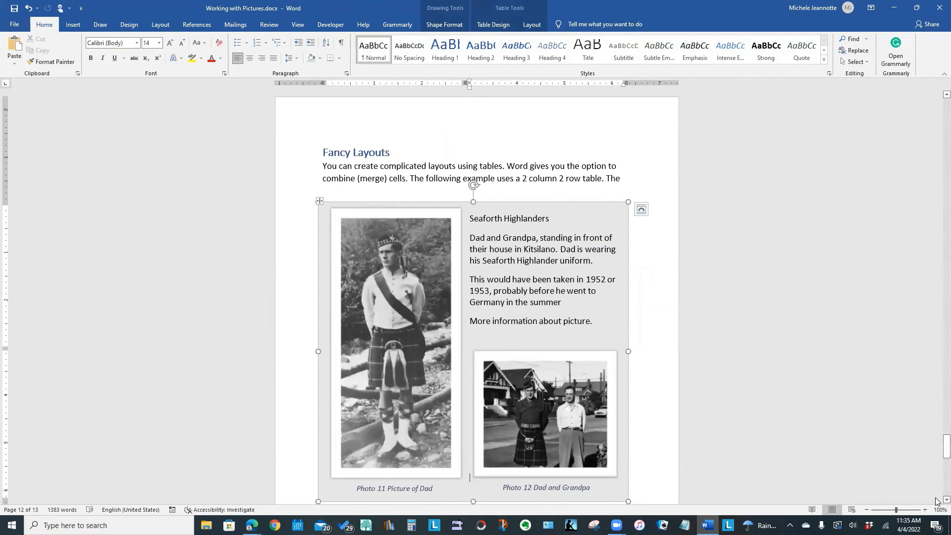
scroll(937, 502, "down", 1)
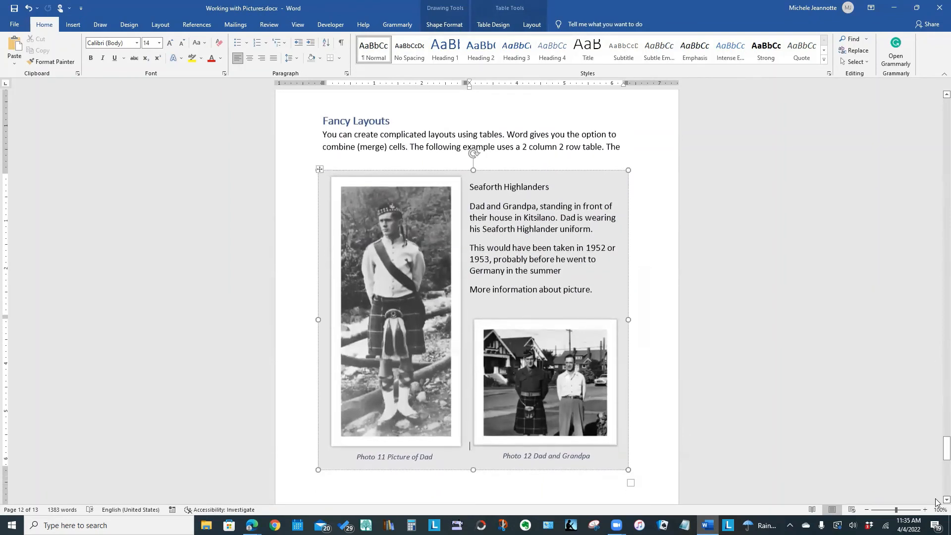
left_click(675, 337)
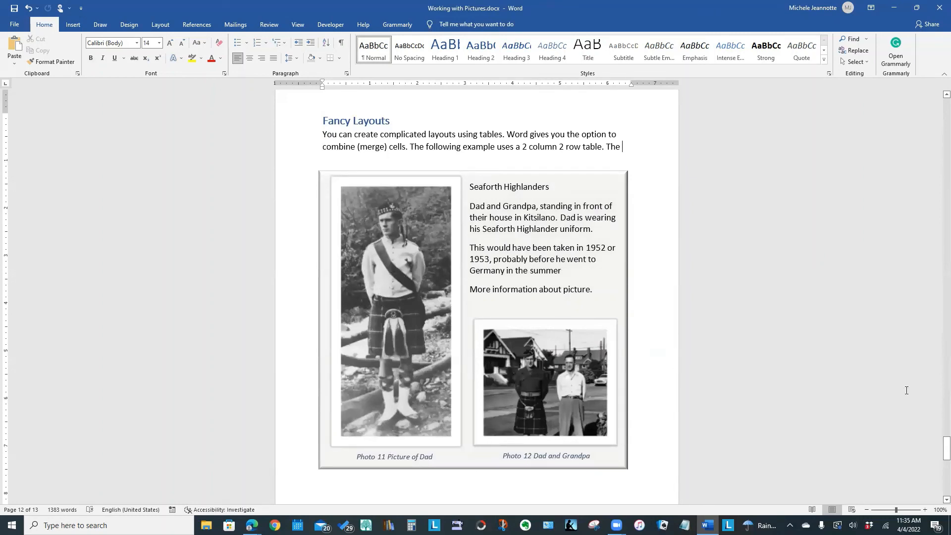
Add a blank line below the Fancy Layouts example and insert a 2x2 table there.
left_click_drag(938, 446, 937, 452)
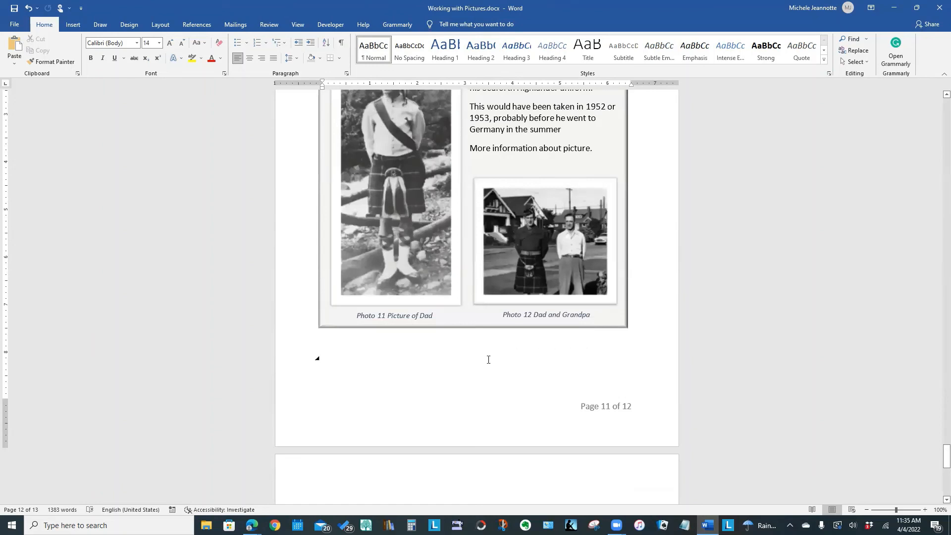
key("Return")
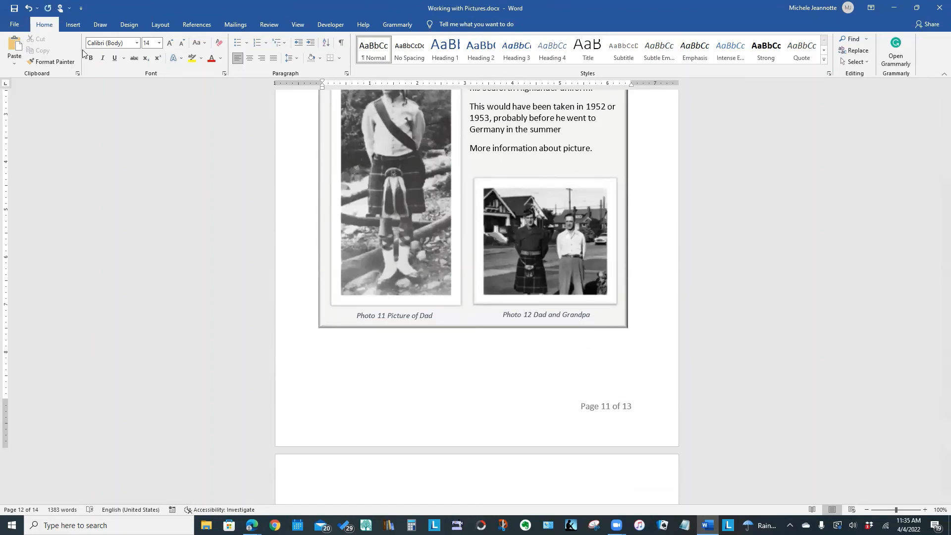
left_click(73, 25)
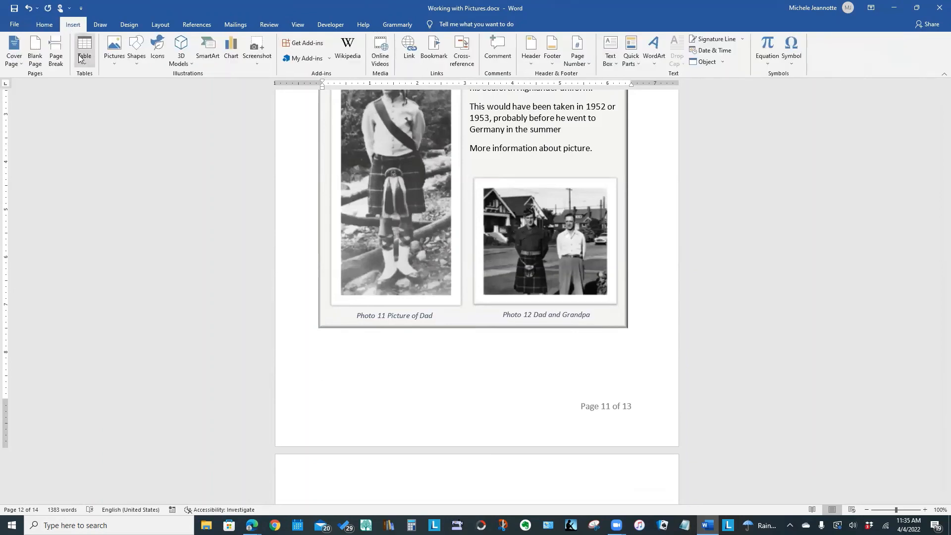
left_click(83, 62)
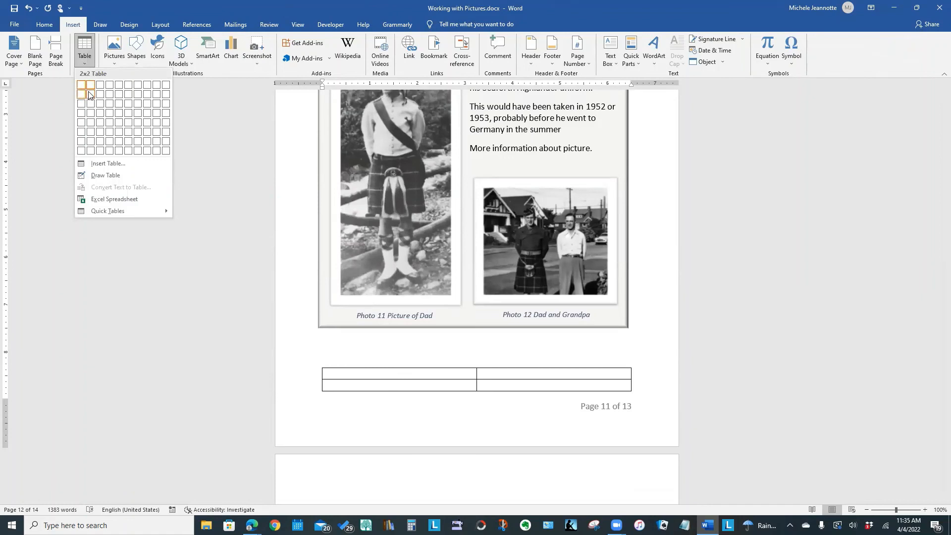
left_click(89, 94)
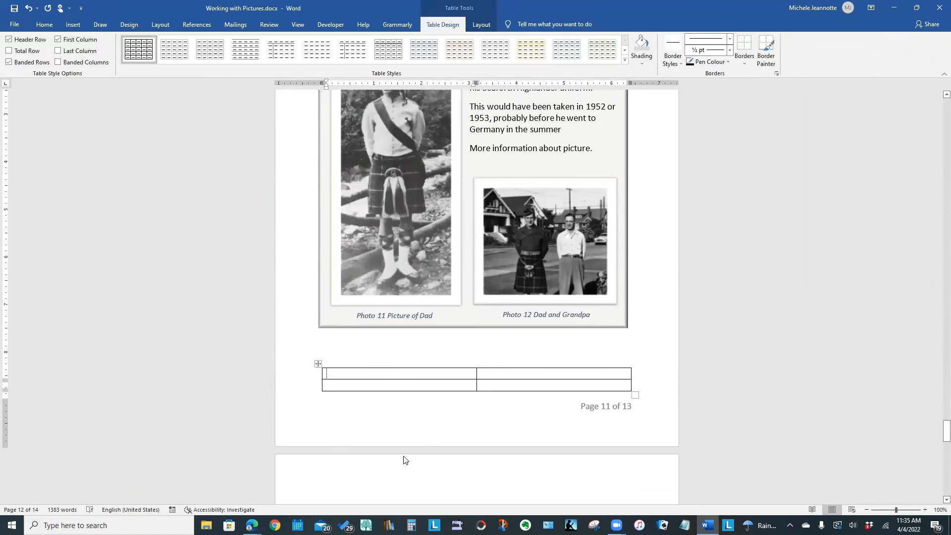
Make the new table's first row taller with blank lines and add two blank lines above the table to push it onto the next page.
key("Return")
scroll(332, 328, "down", 1)
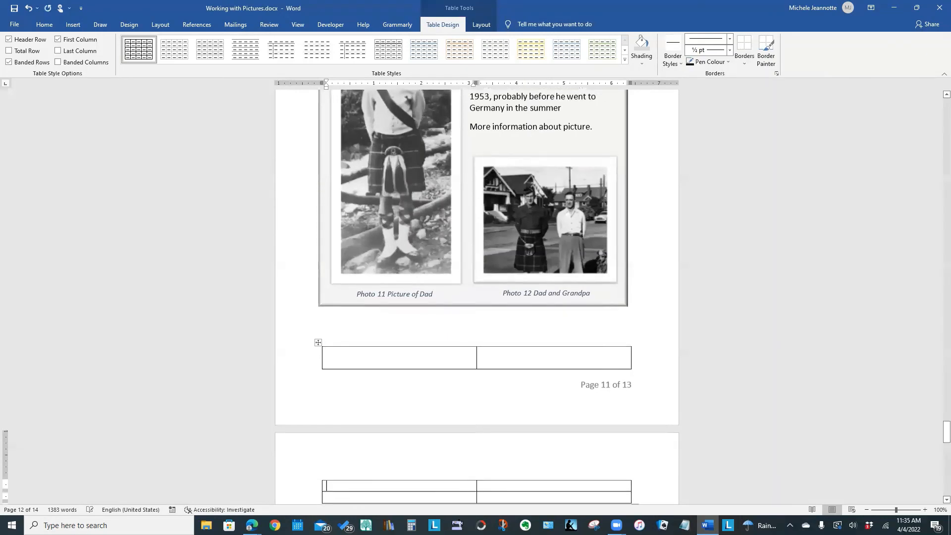
left_click(332, 328)
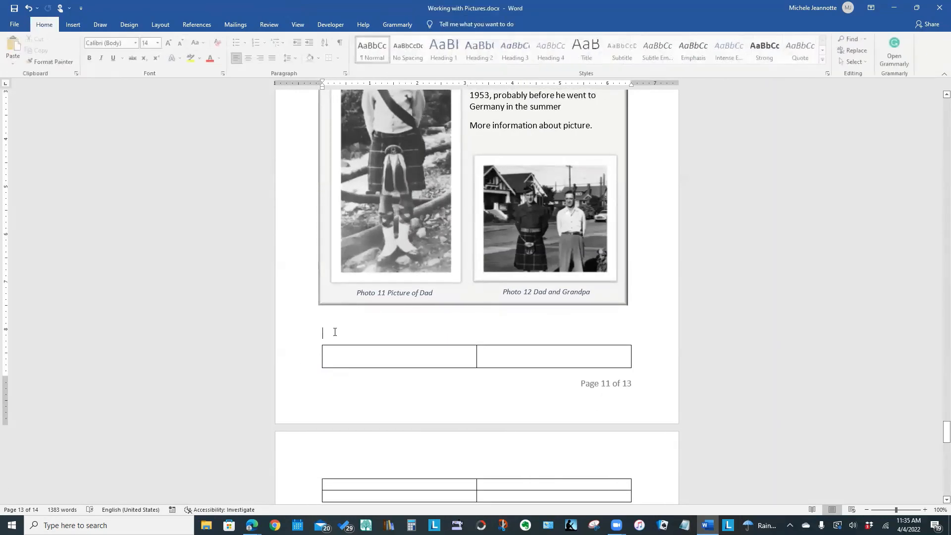
key("Return")
key("Return")
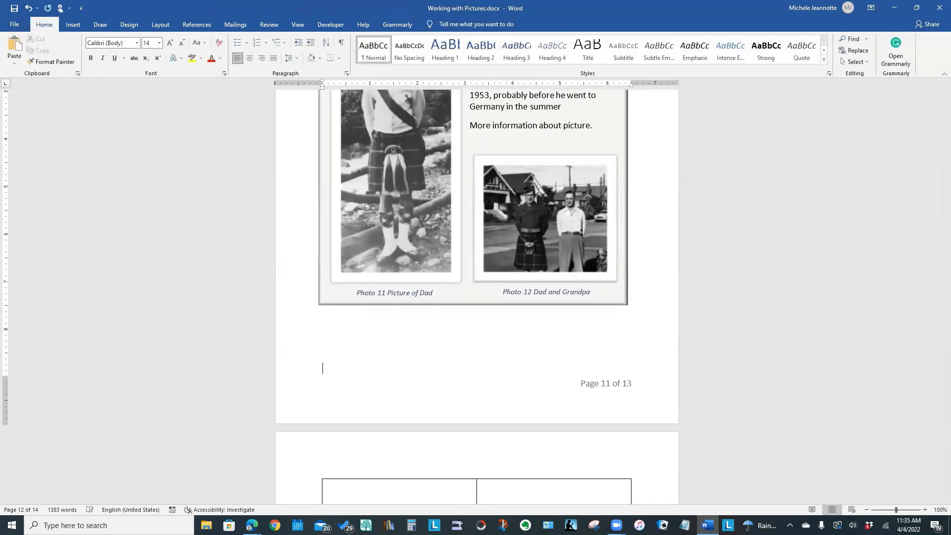
scroll(727, 347, "down", 3)
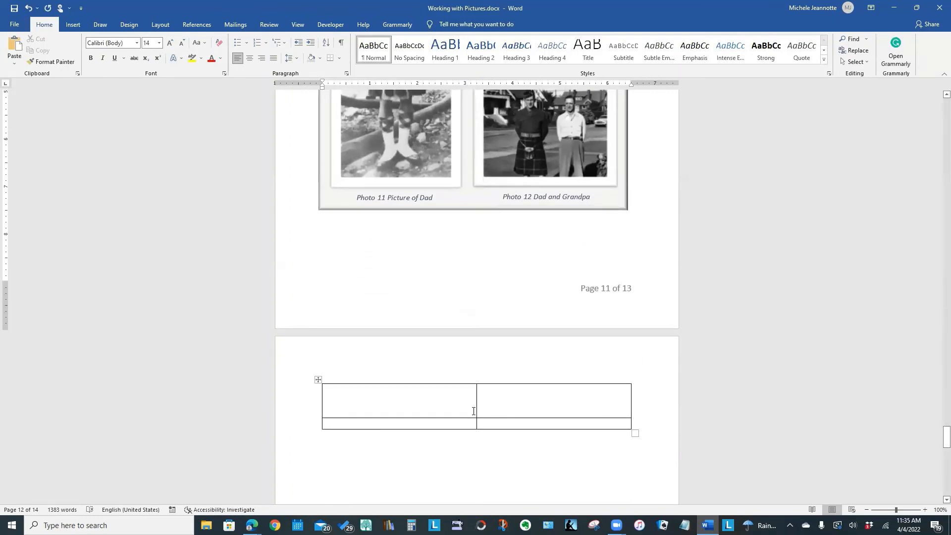
Add three blank lines in the first cell of the table's second row to make the row taller.
left_click(425, 425)
key("Return")
key("Return")
key("Return")
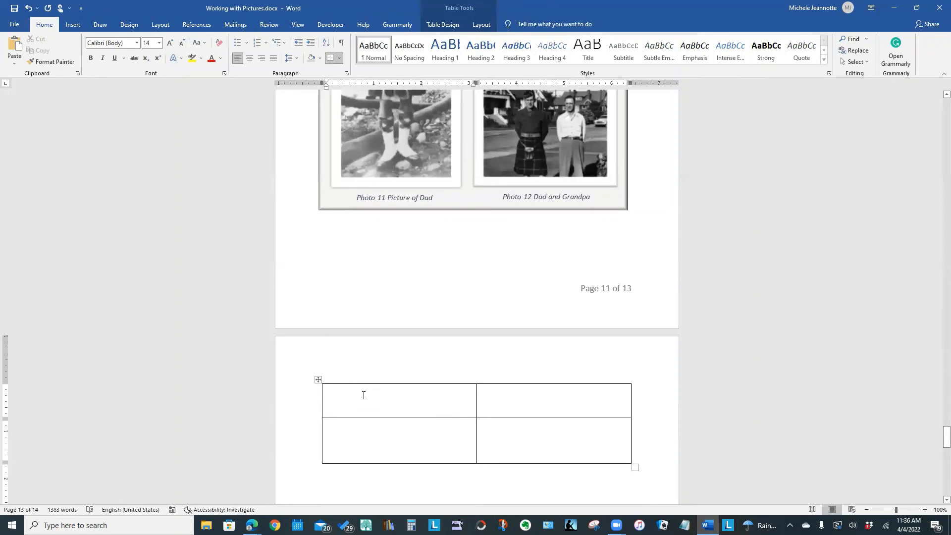
Merge the two cells of the table's first column into one tall cell.
left_click_drag(361, 390, 363, 431)
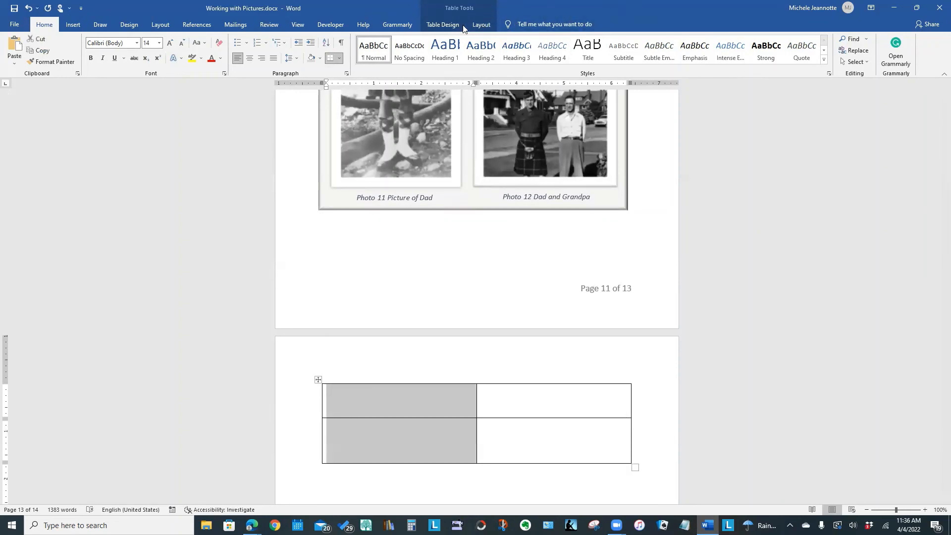
left_click(449, 26)
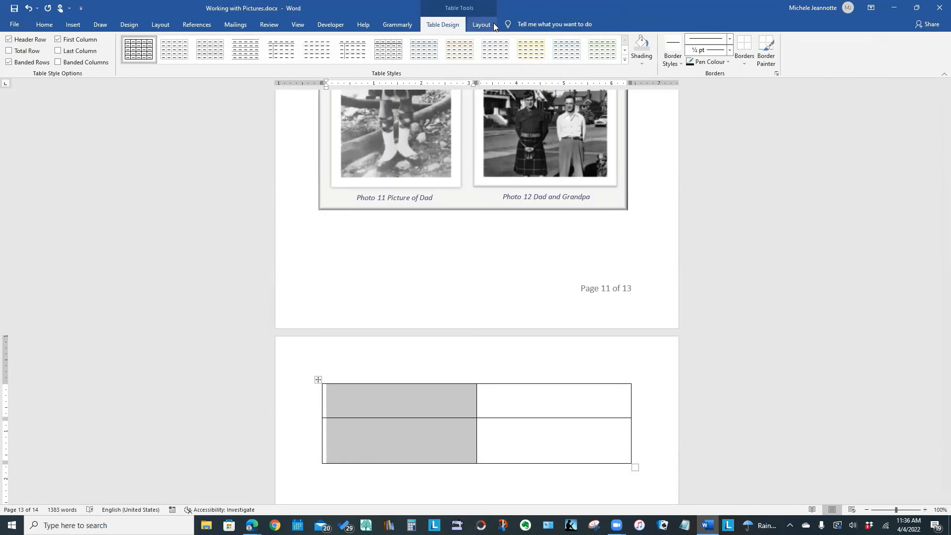
left_click(477, 27)
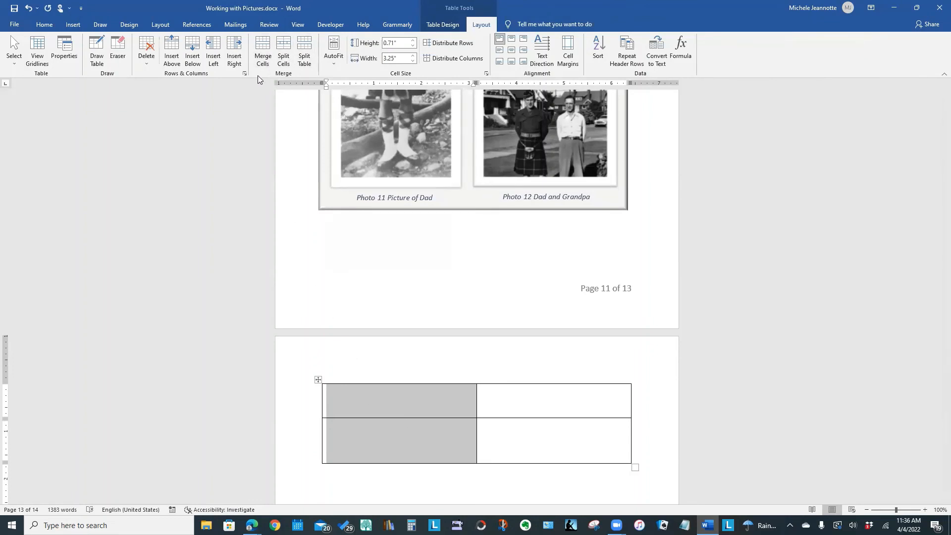
left_click(261, 50)
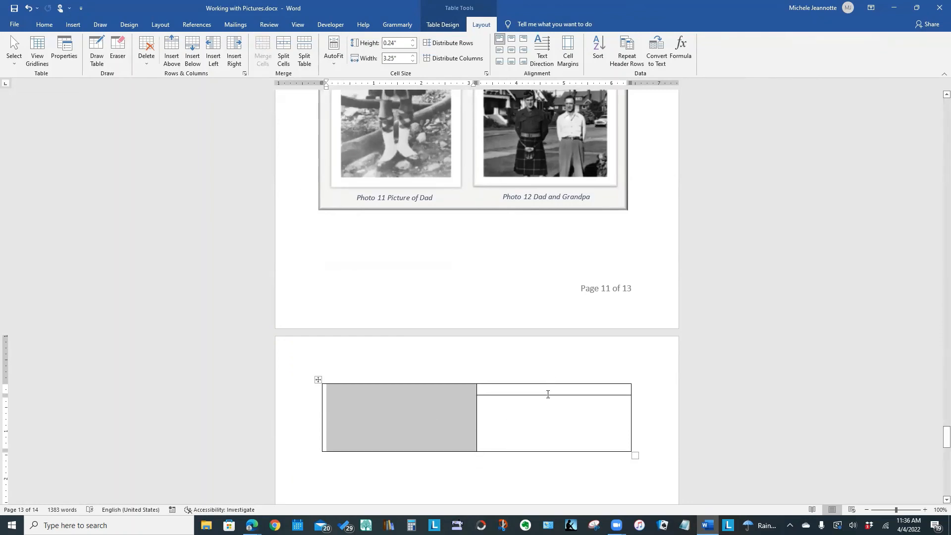
Lower the divider between the second column's two cells and copy the Photo 11 picture into the merged first-column cell.
left_click_drag(548, 394, 545, 417)
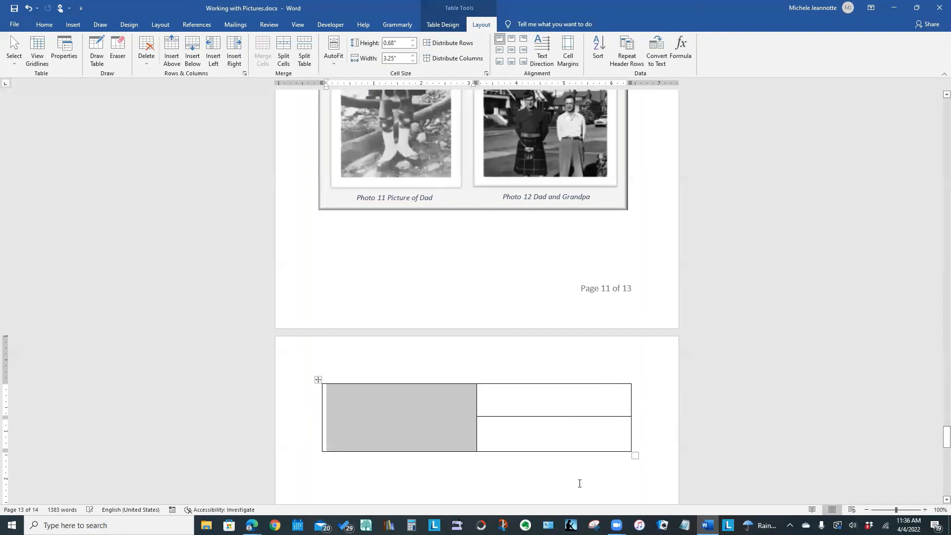
left_click(373, 164)
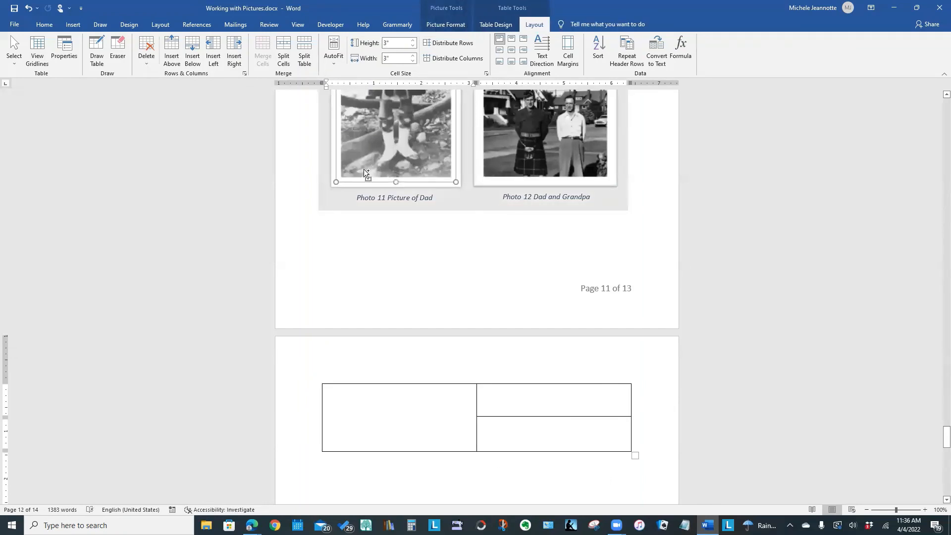
left_click(394, 420)
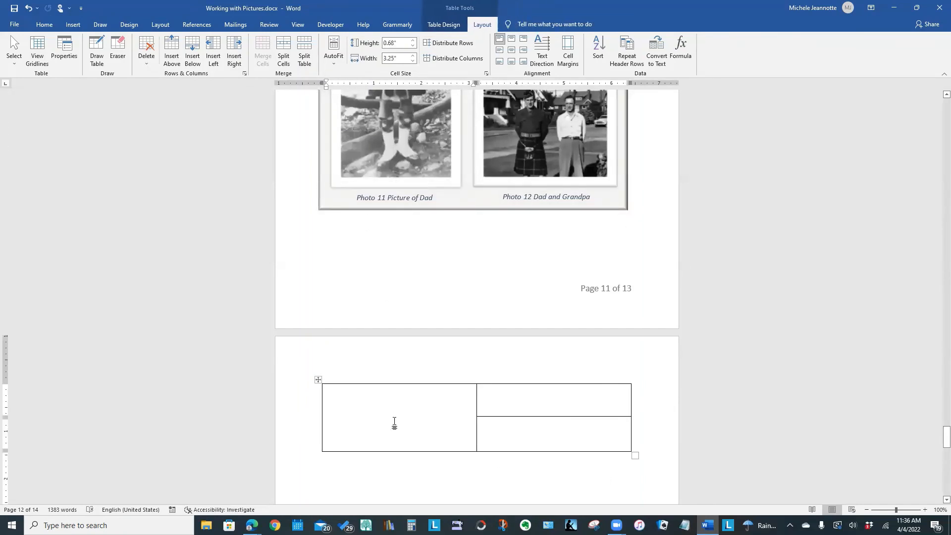
key("ctrl+v")
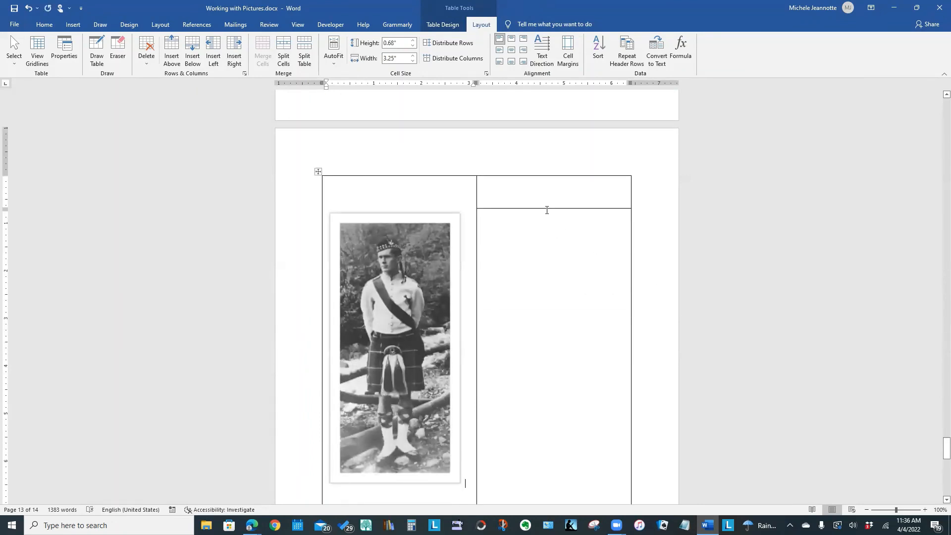
Make the second column's upper cell about 3.74" tall and copy the Photo 12 picture into the cell below it.
left_click_drag(546, 208, 557, 355)
scroll(796, 281, "up", 3)
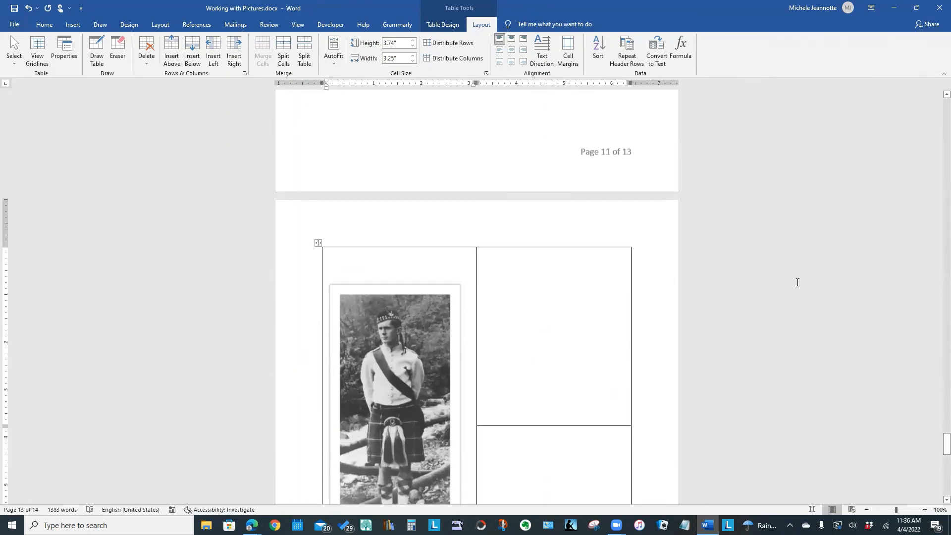
scroll(796, 283, "up", 9)
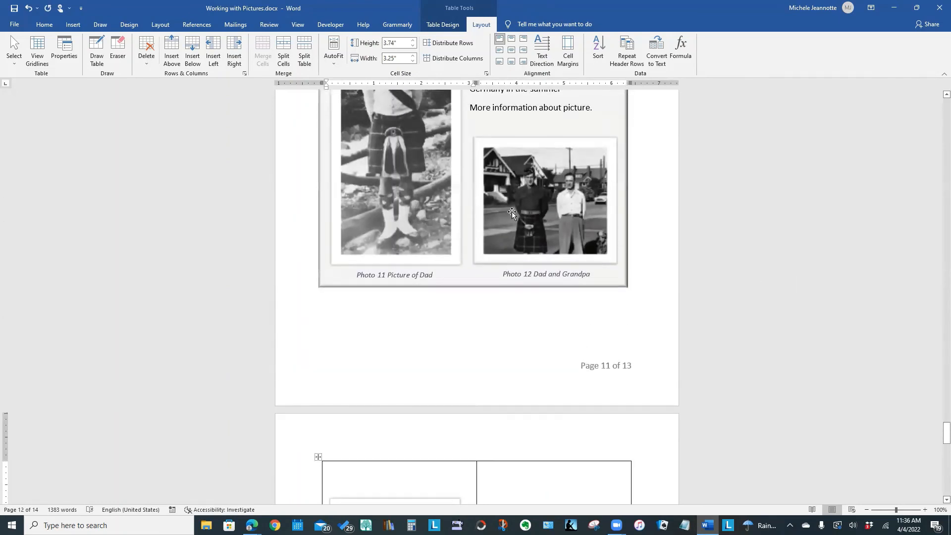
left_click(513, 212)
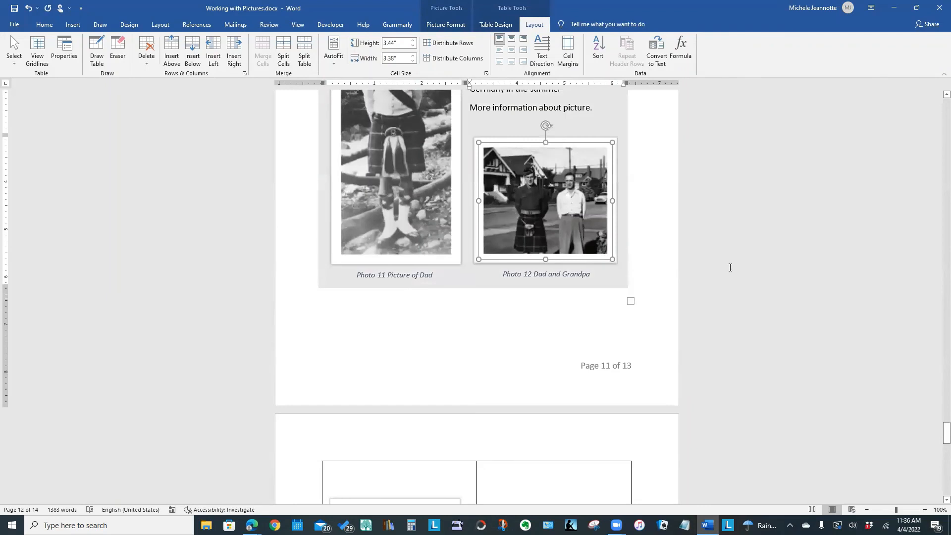
scroll(730, 267, "down", 13)
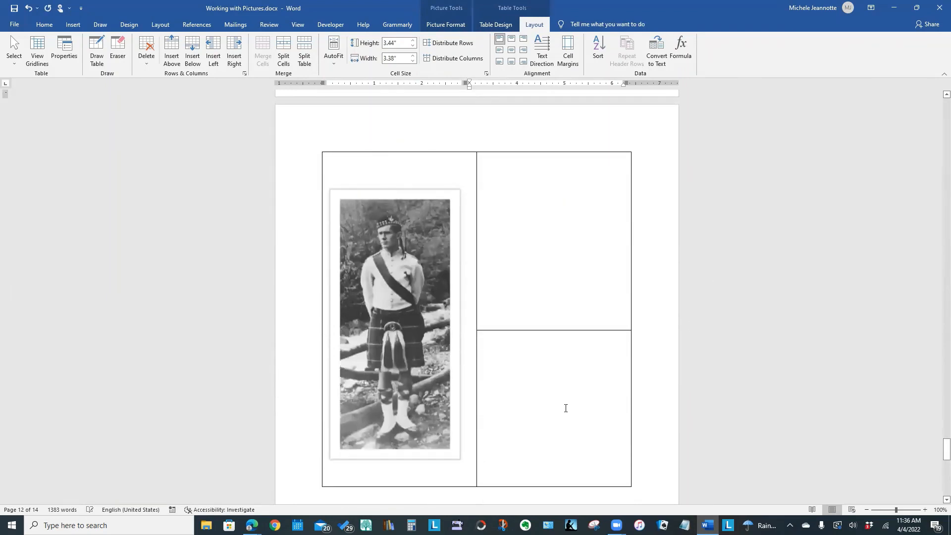
left_click(566, 408)
key("ctrl+v")
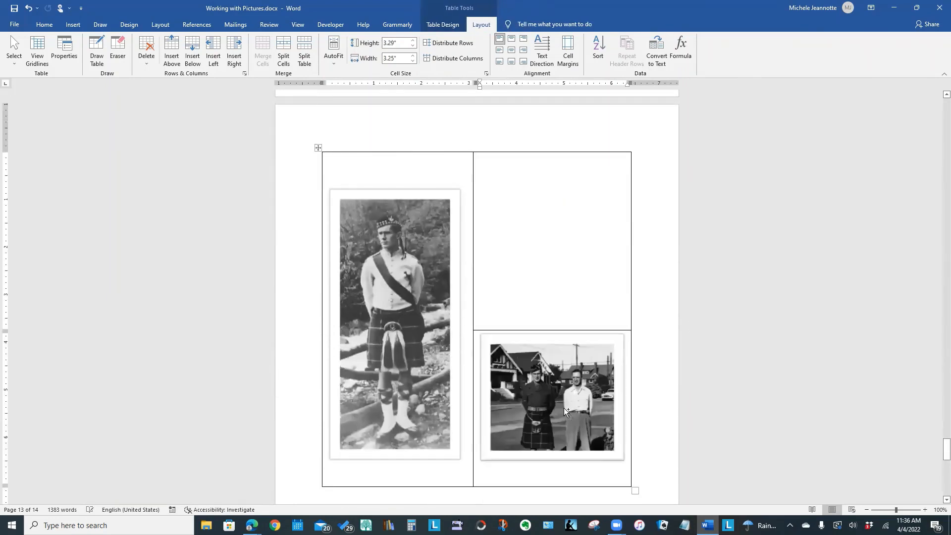
Review the text and picture arrangement in the example above and place the cursor in the new table's empty upper cell.
scroll(770, 388, "up", 4)
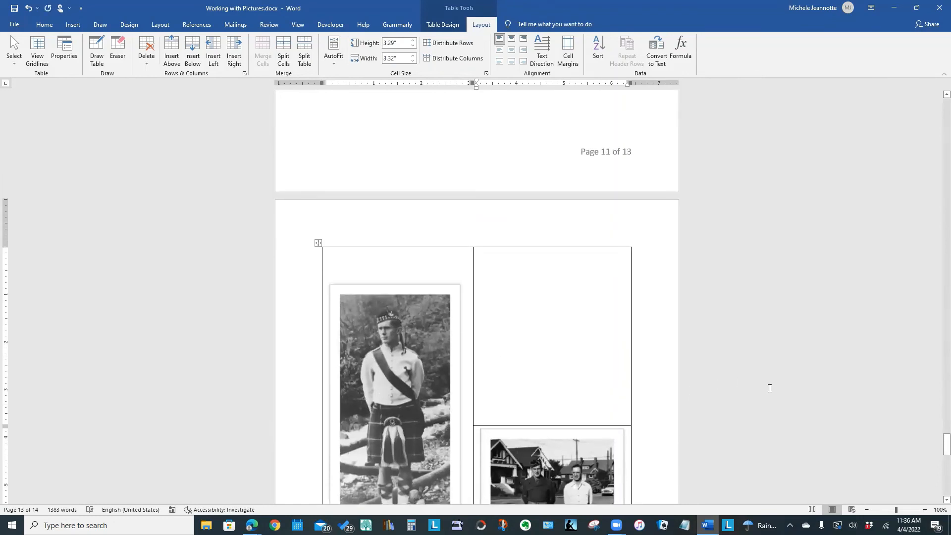
scroll(770, 389, "up", 9)
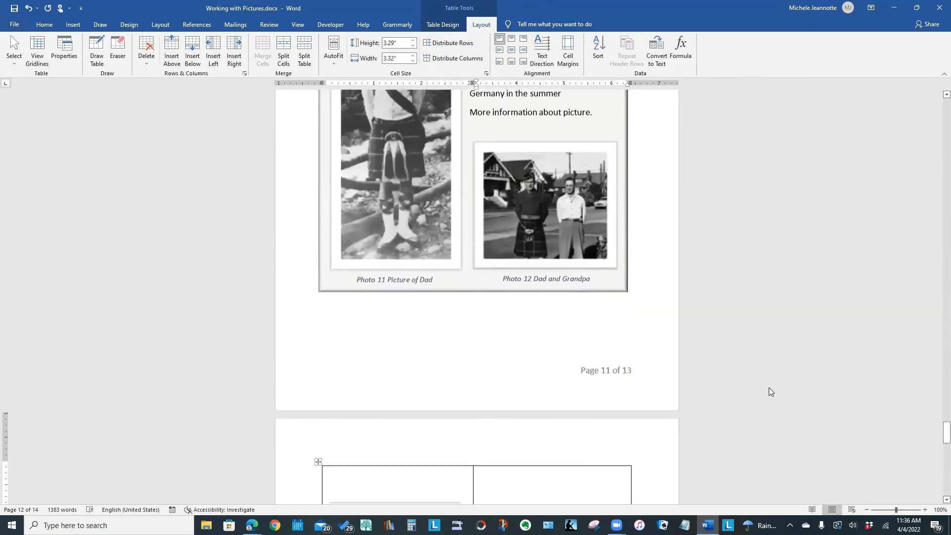
scroll(769, 388, "up", 1)
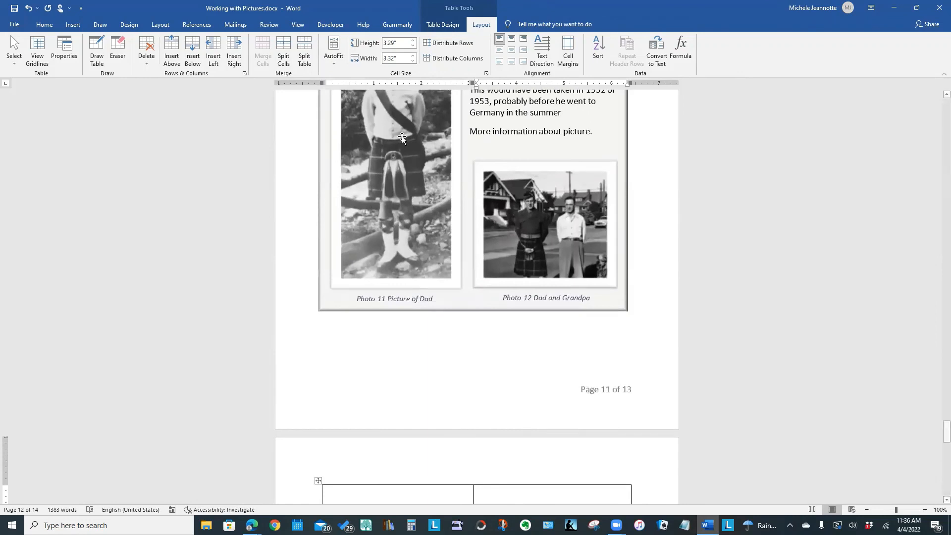
scroll(752, 378, "down", 4)
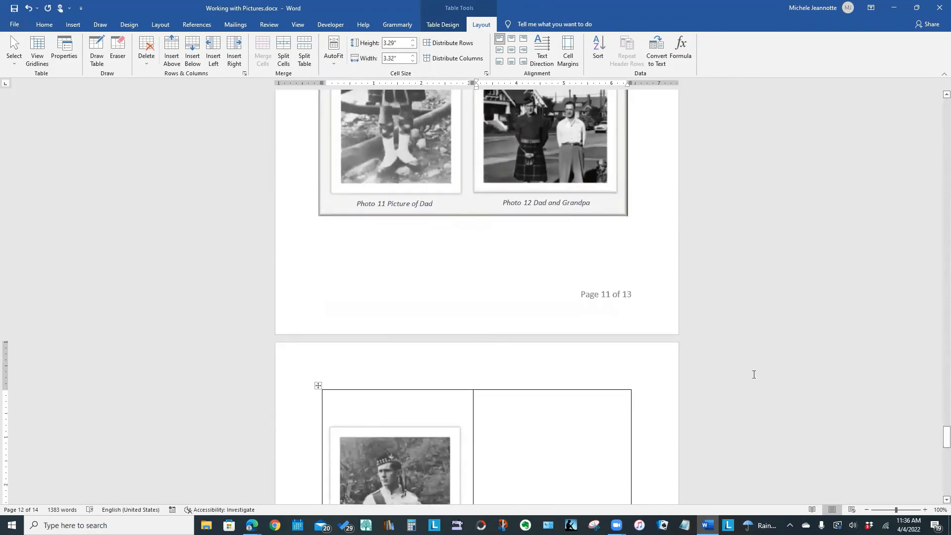
scroll(753, 374, "down", 5)
left_click(503, 328)
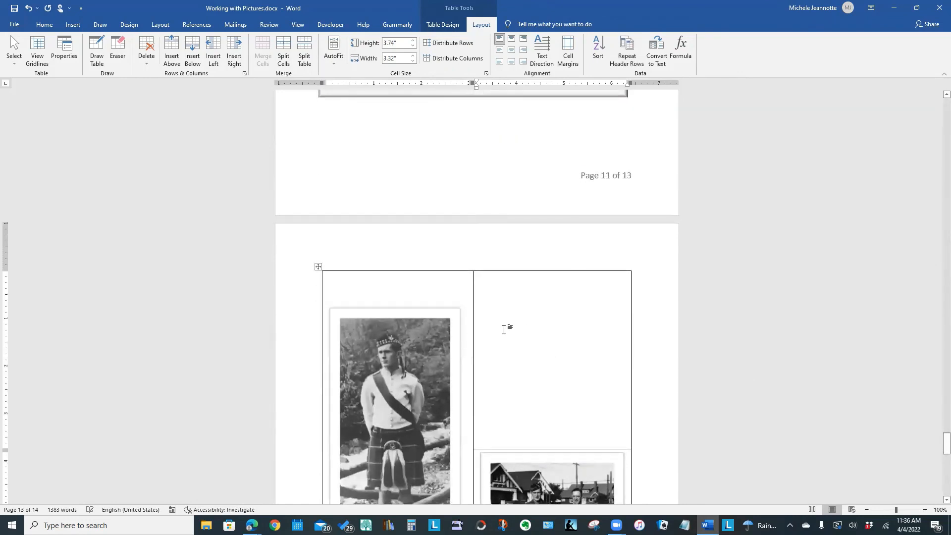